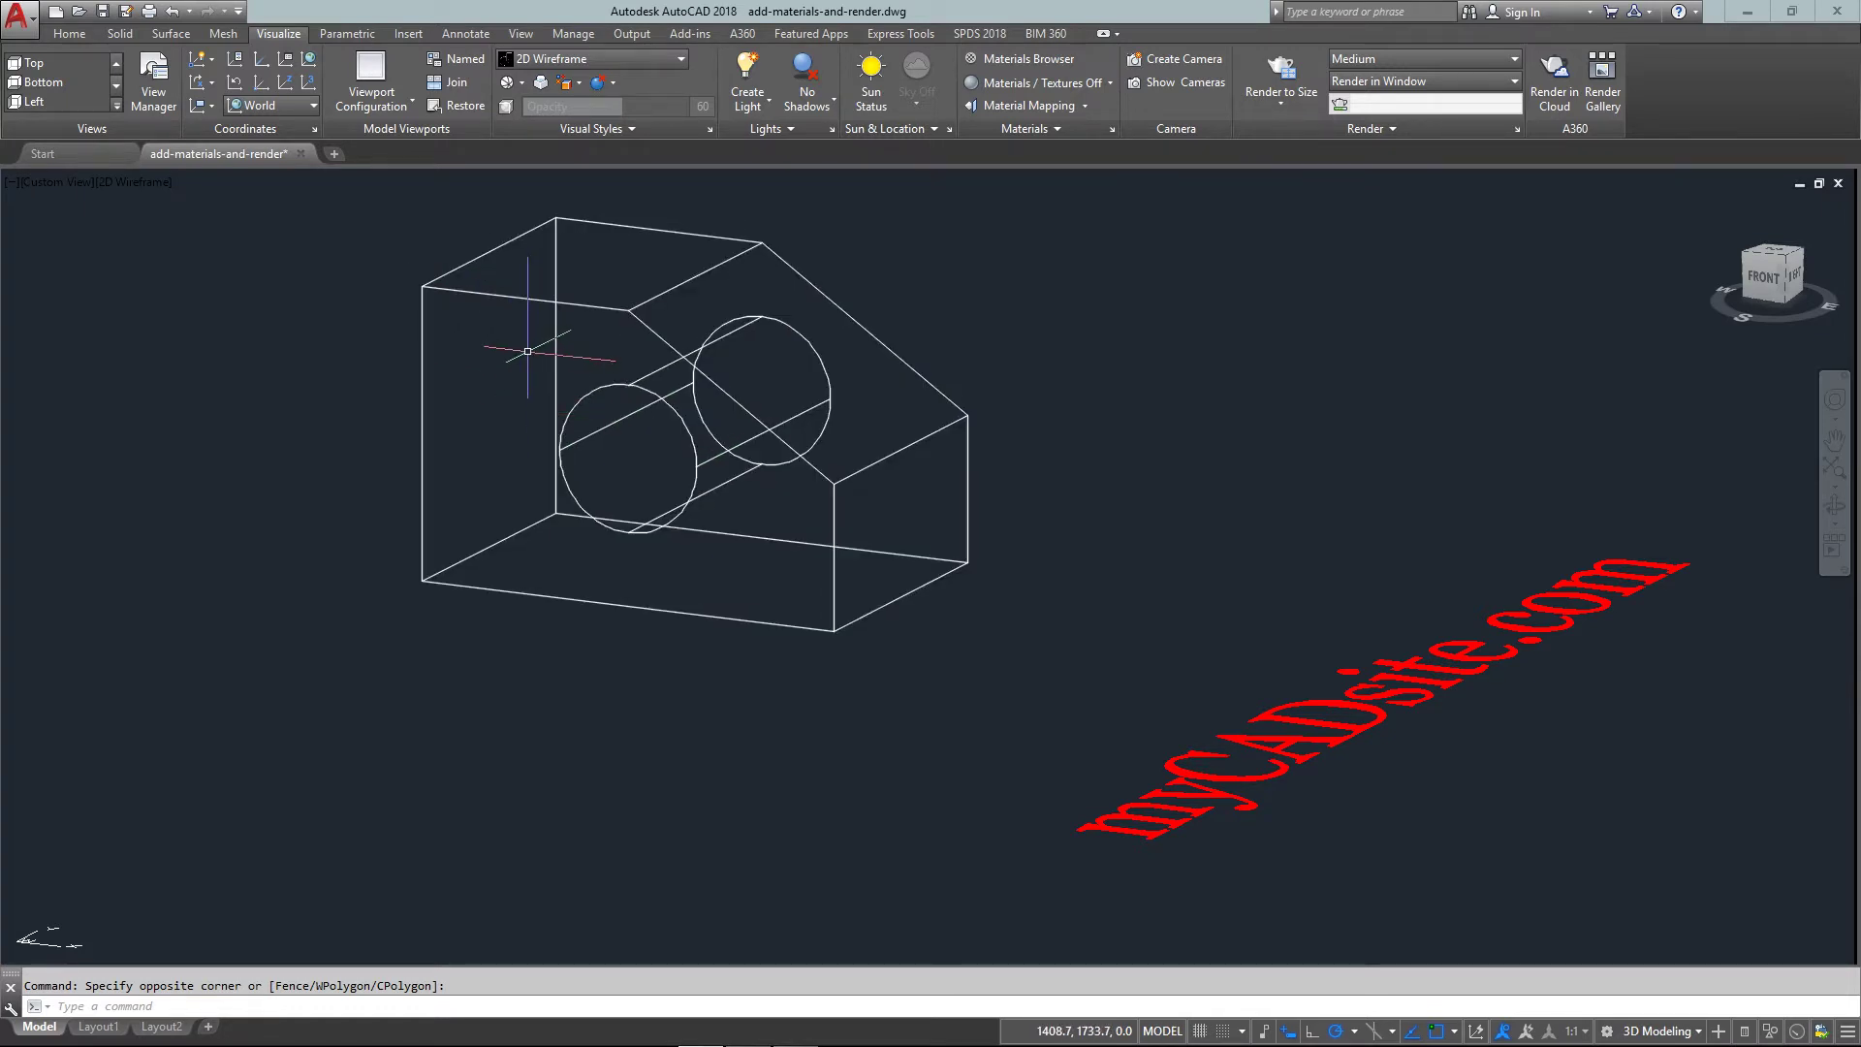
pyautogui.click(1653, 1032)
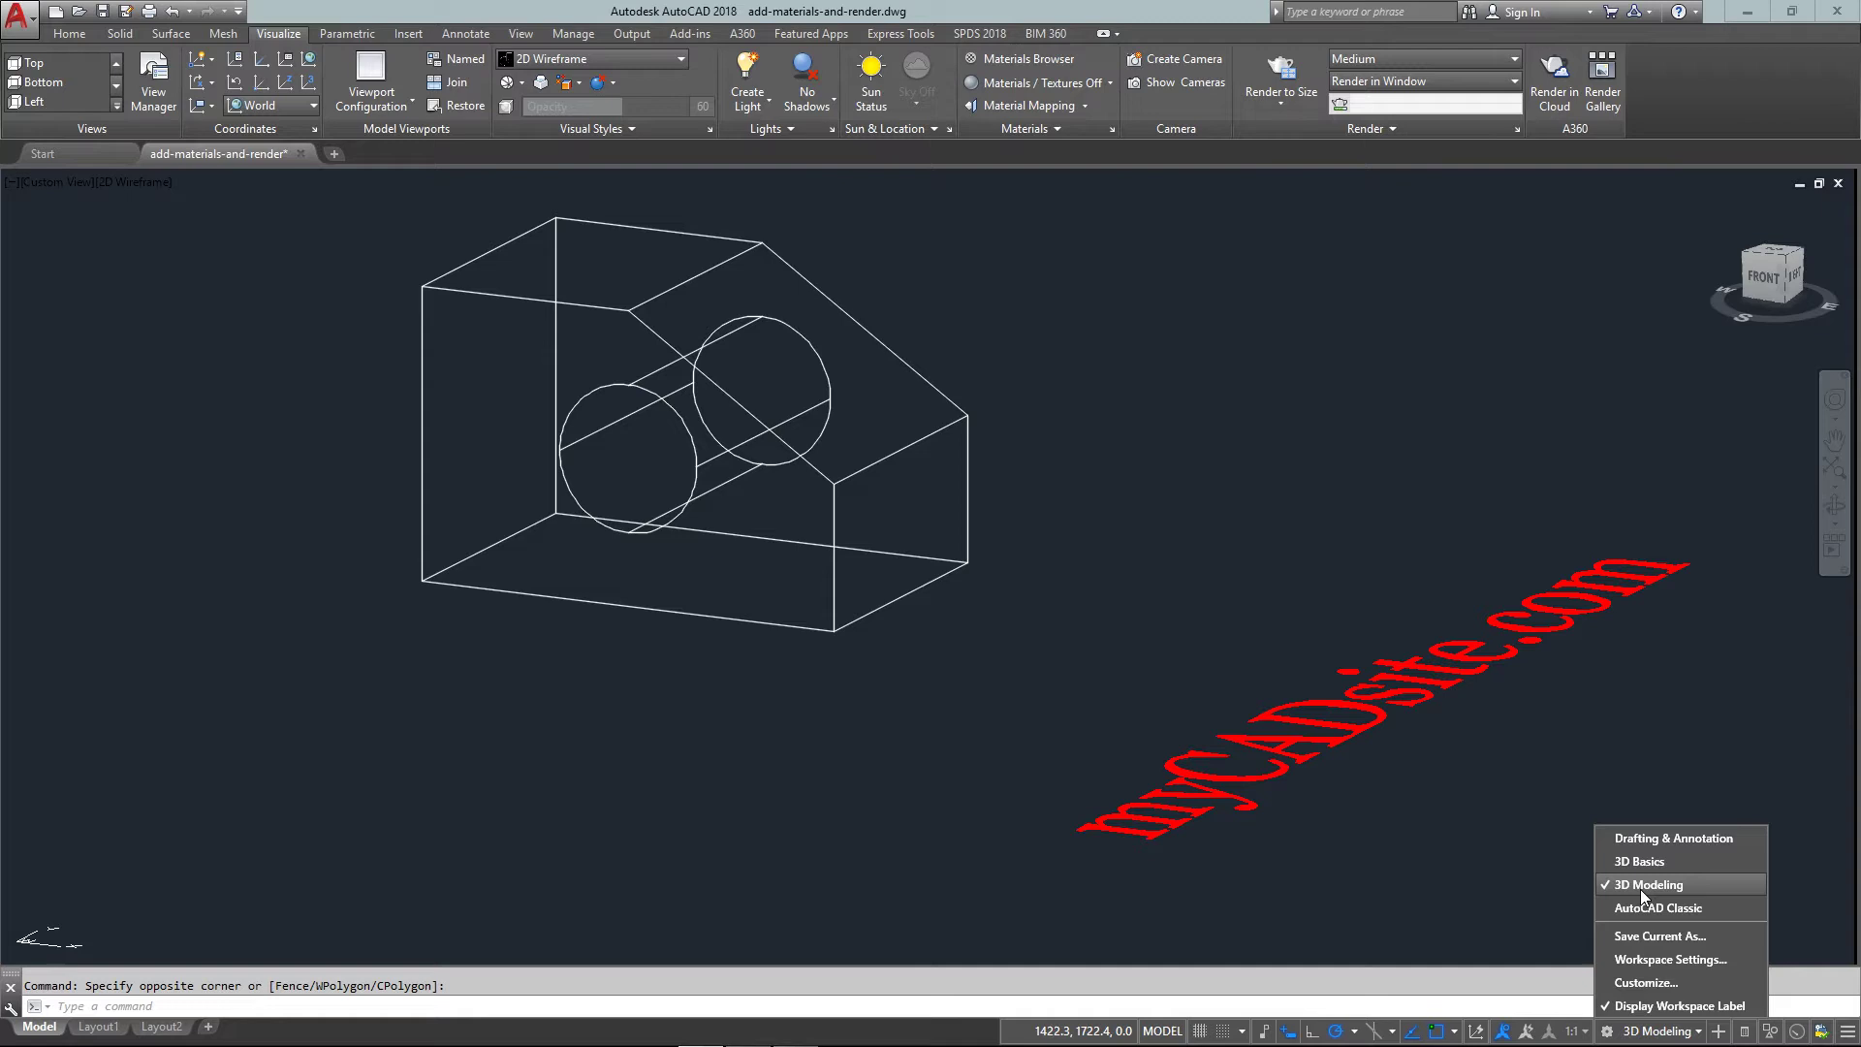
pyautogui.click(1522, 873)
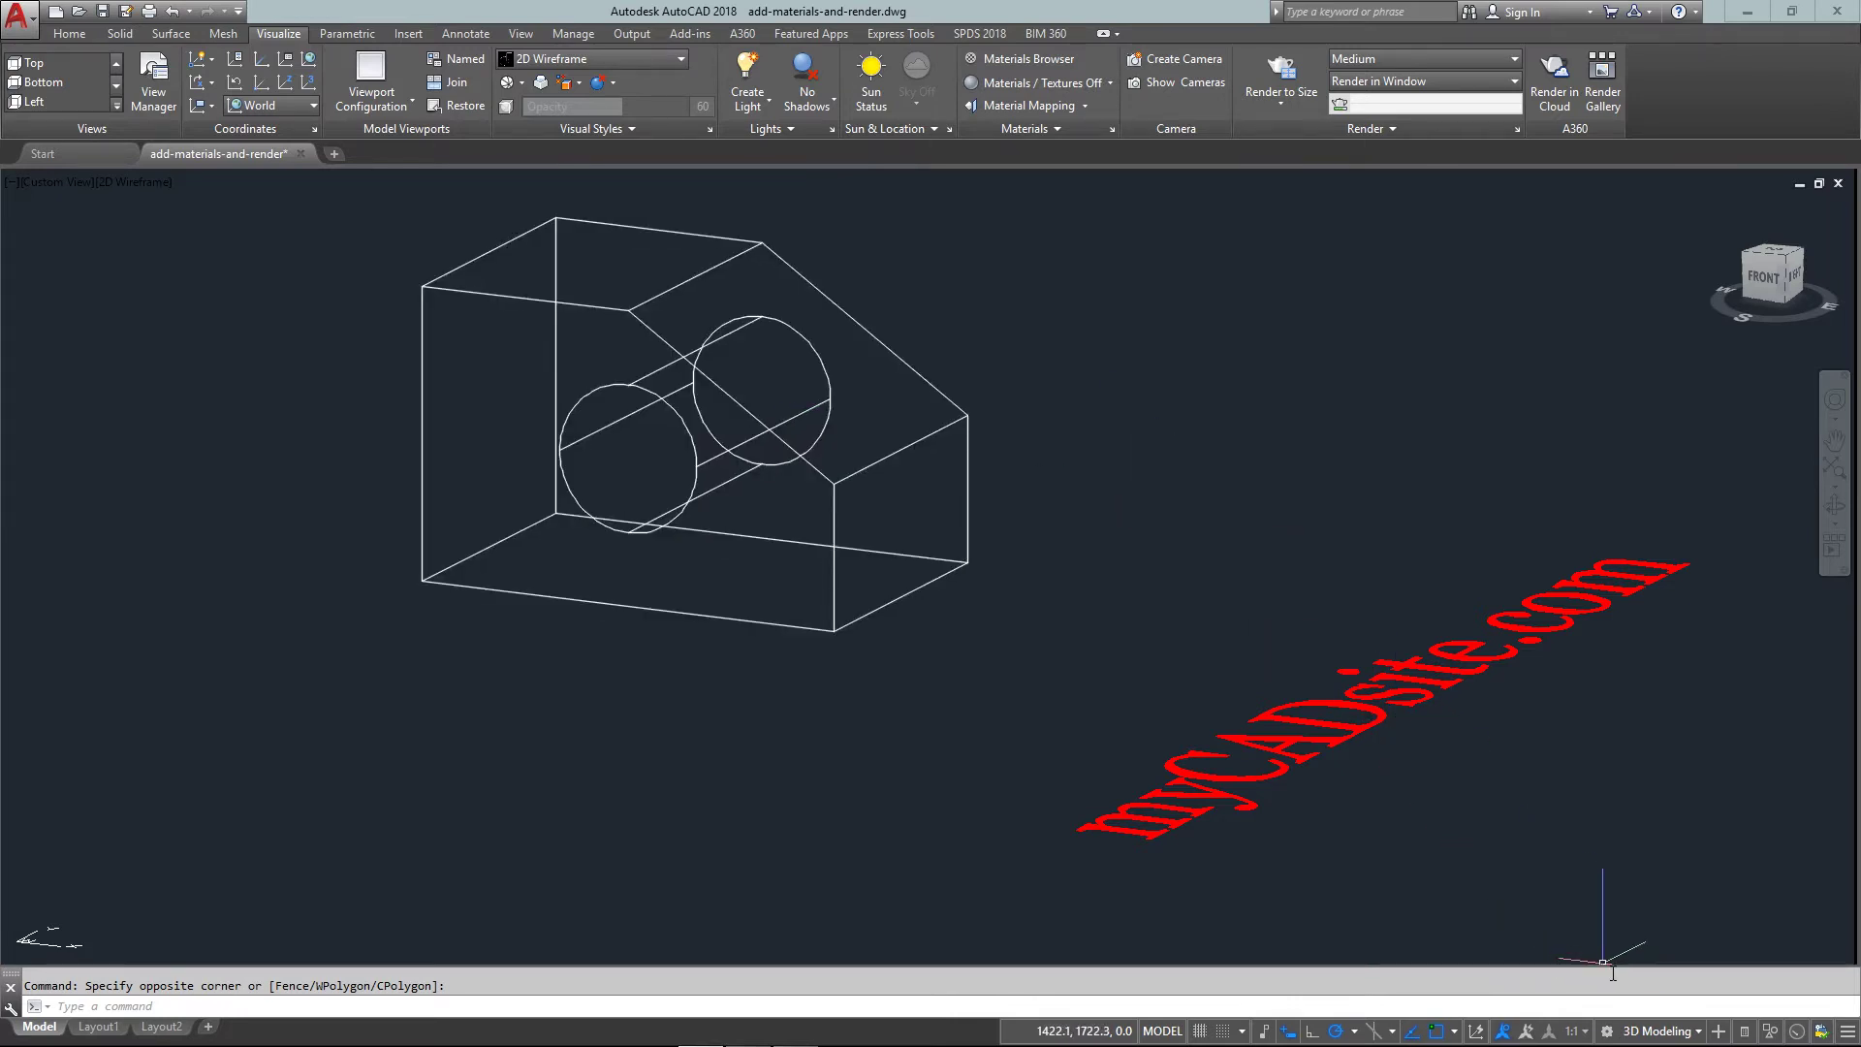
pyautogui.click(1634, 1030)
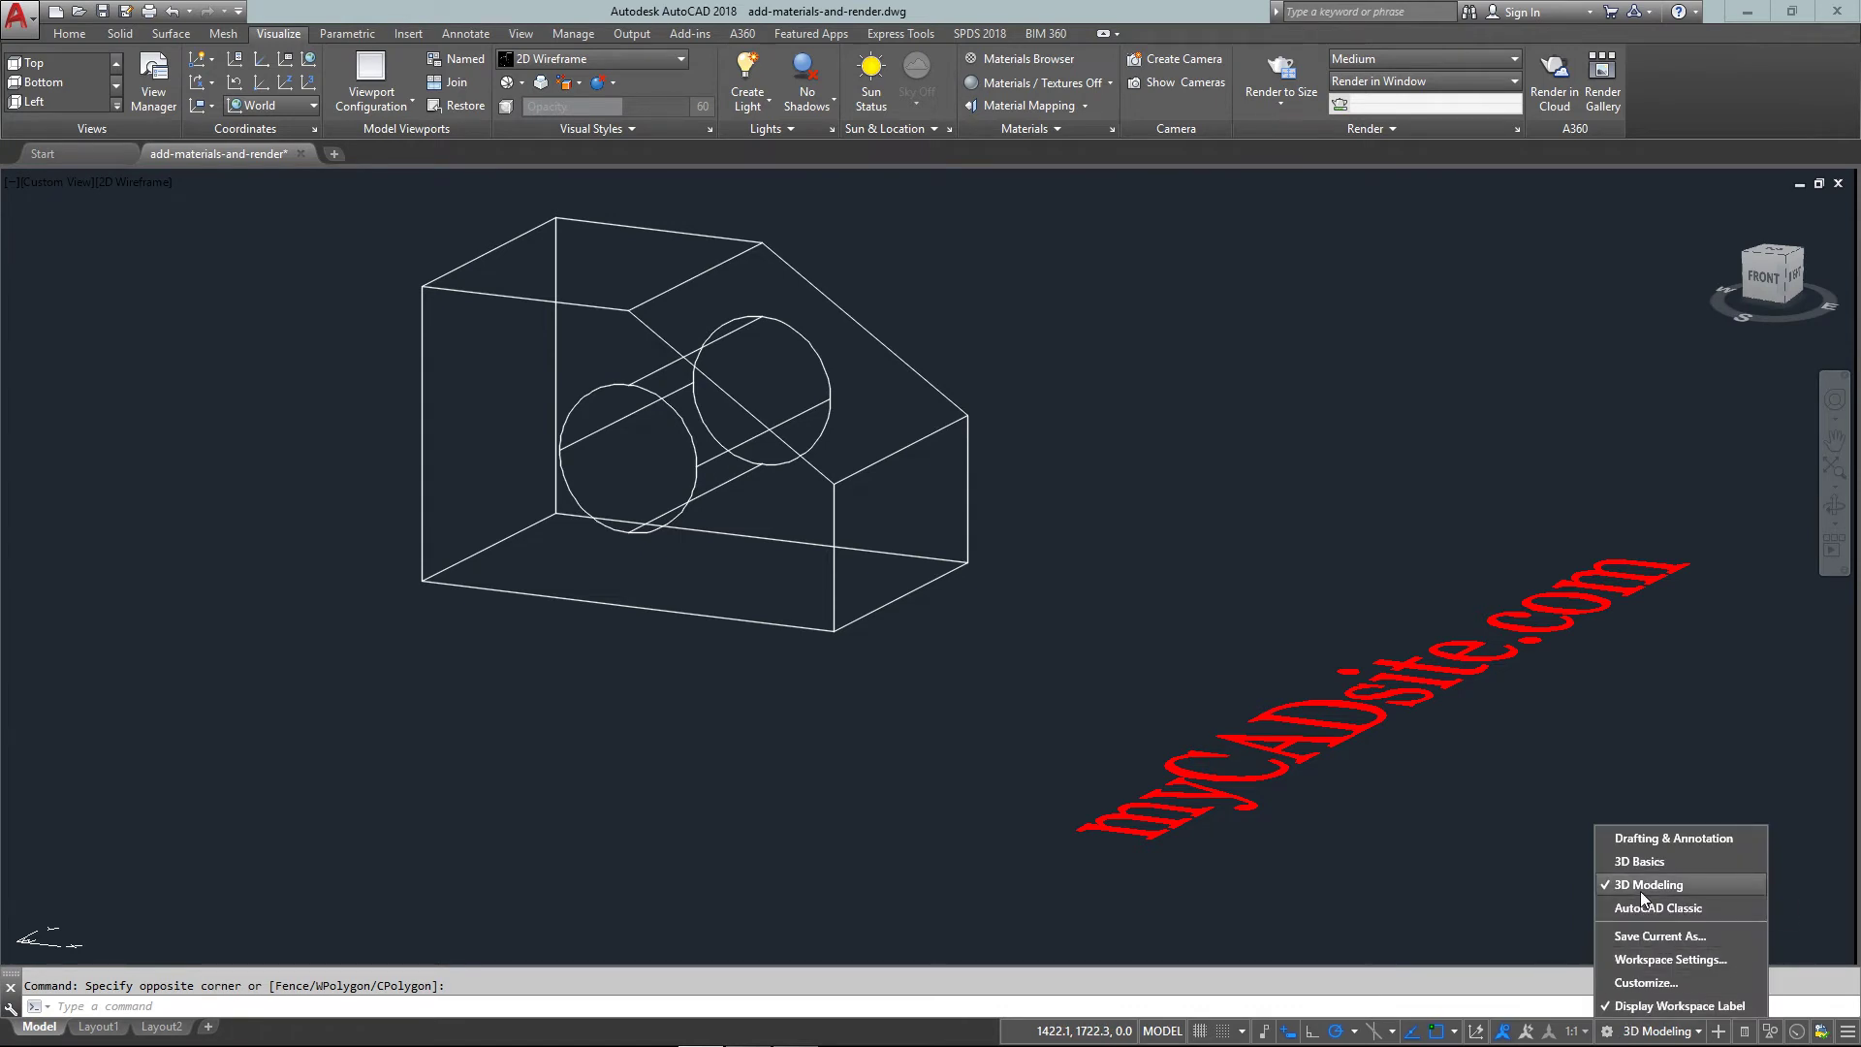
pyautogui.click(1382, 856)
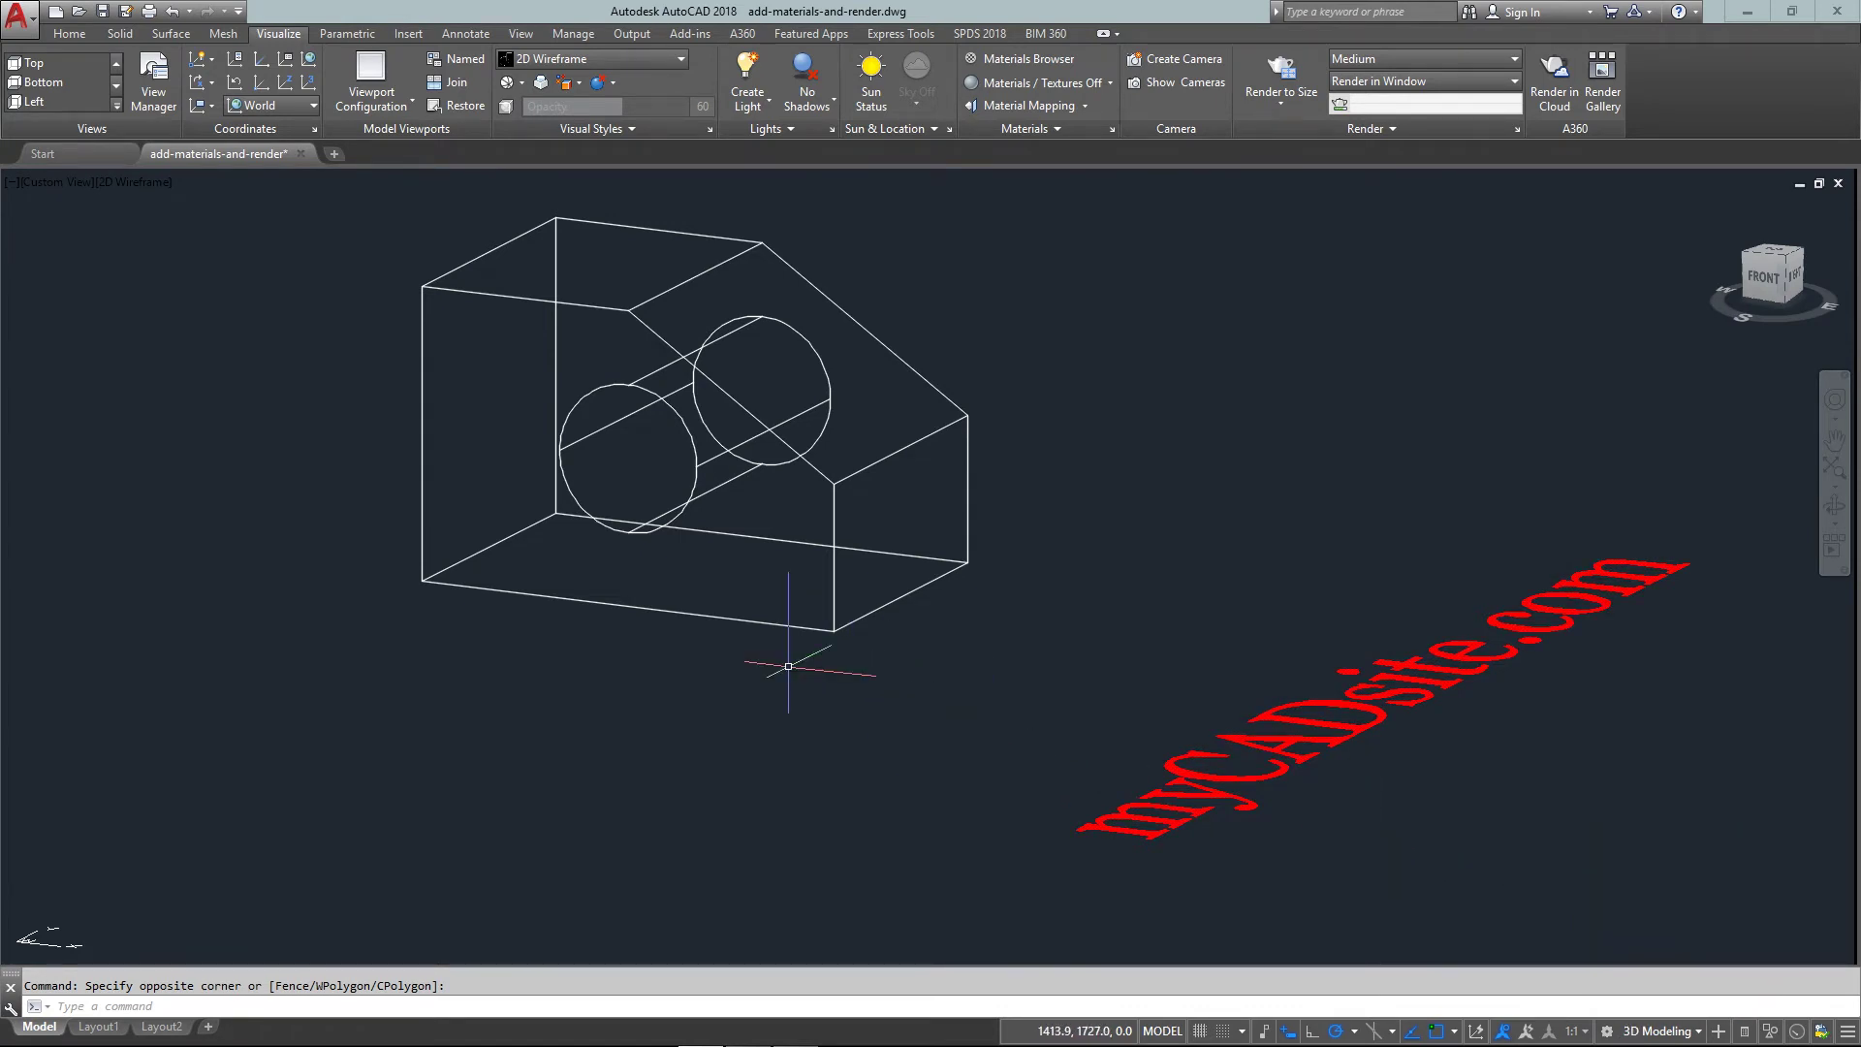
pyautogui.press('Escape')
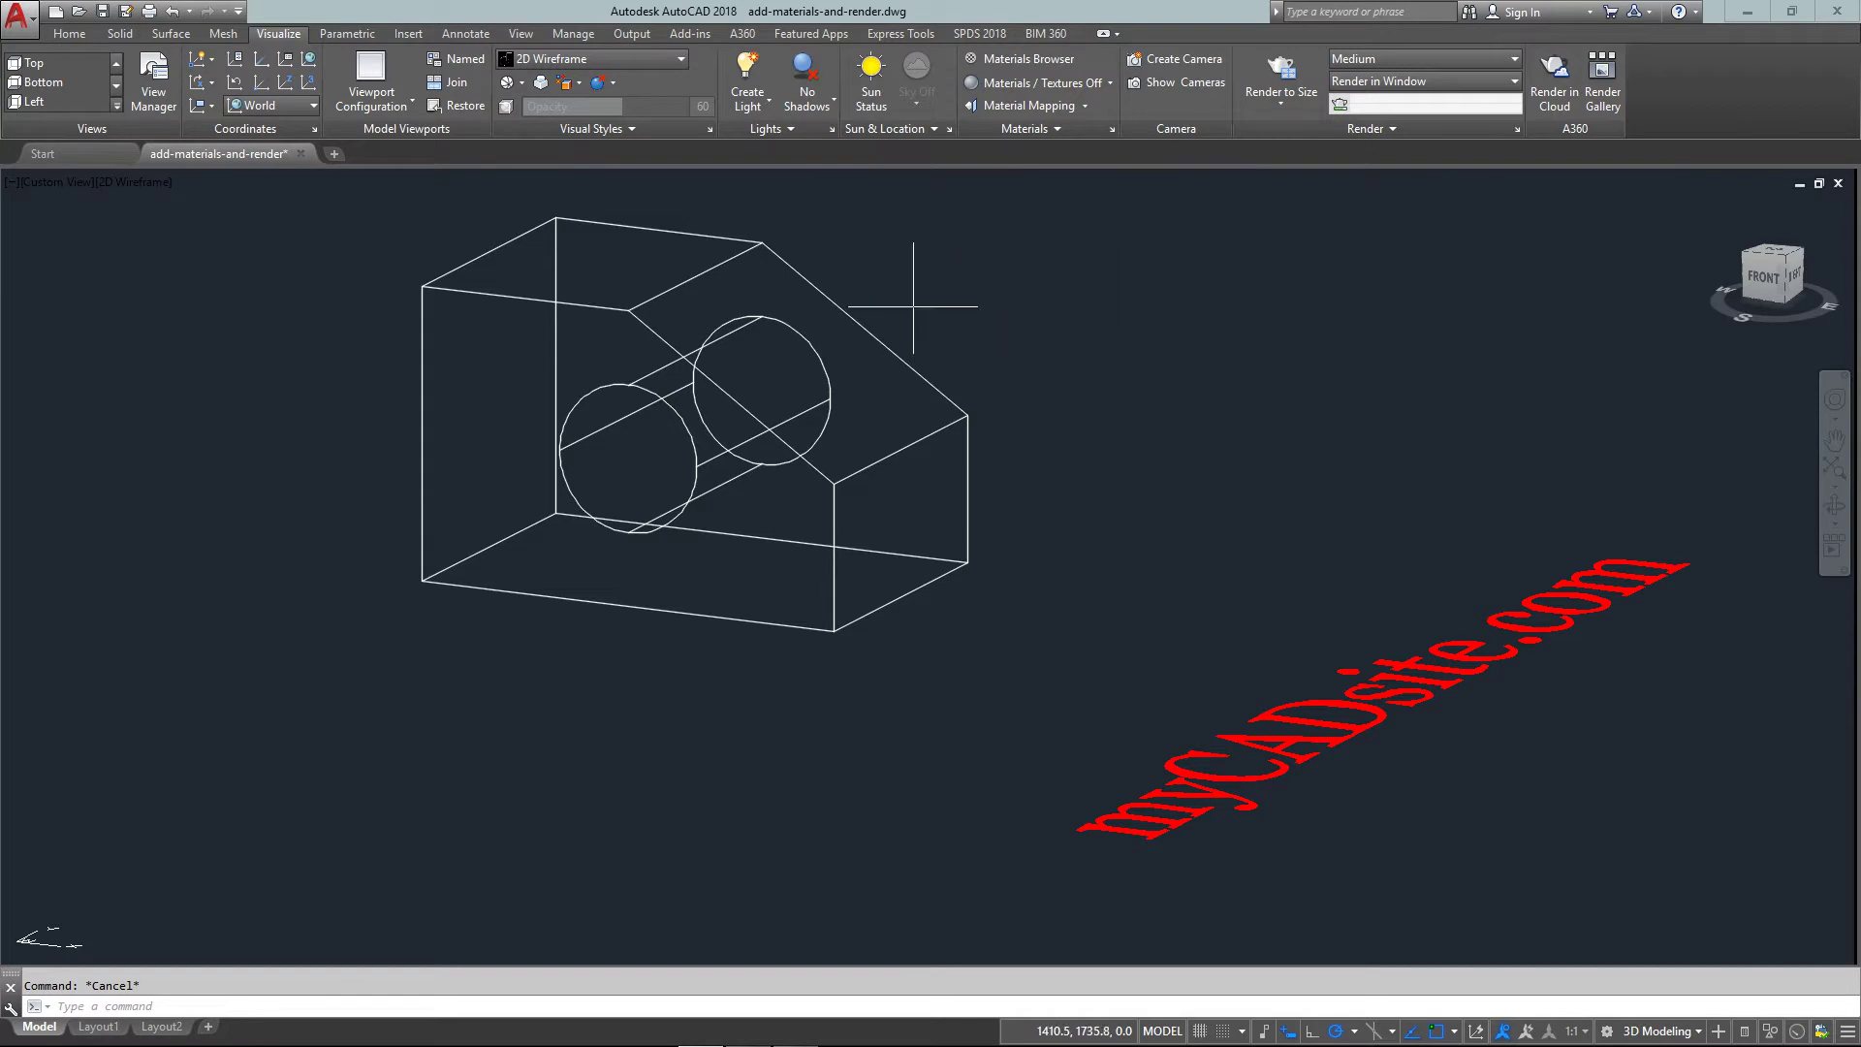
# Step: Set the color of the 3D solid block with the hole to Blue in its properties
pyautogui.click(768, 406)
pyautogui.rightClick(768, 406)
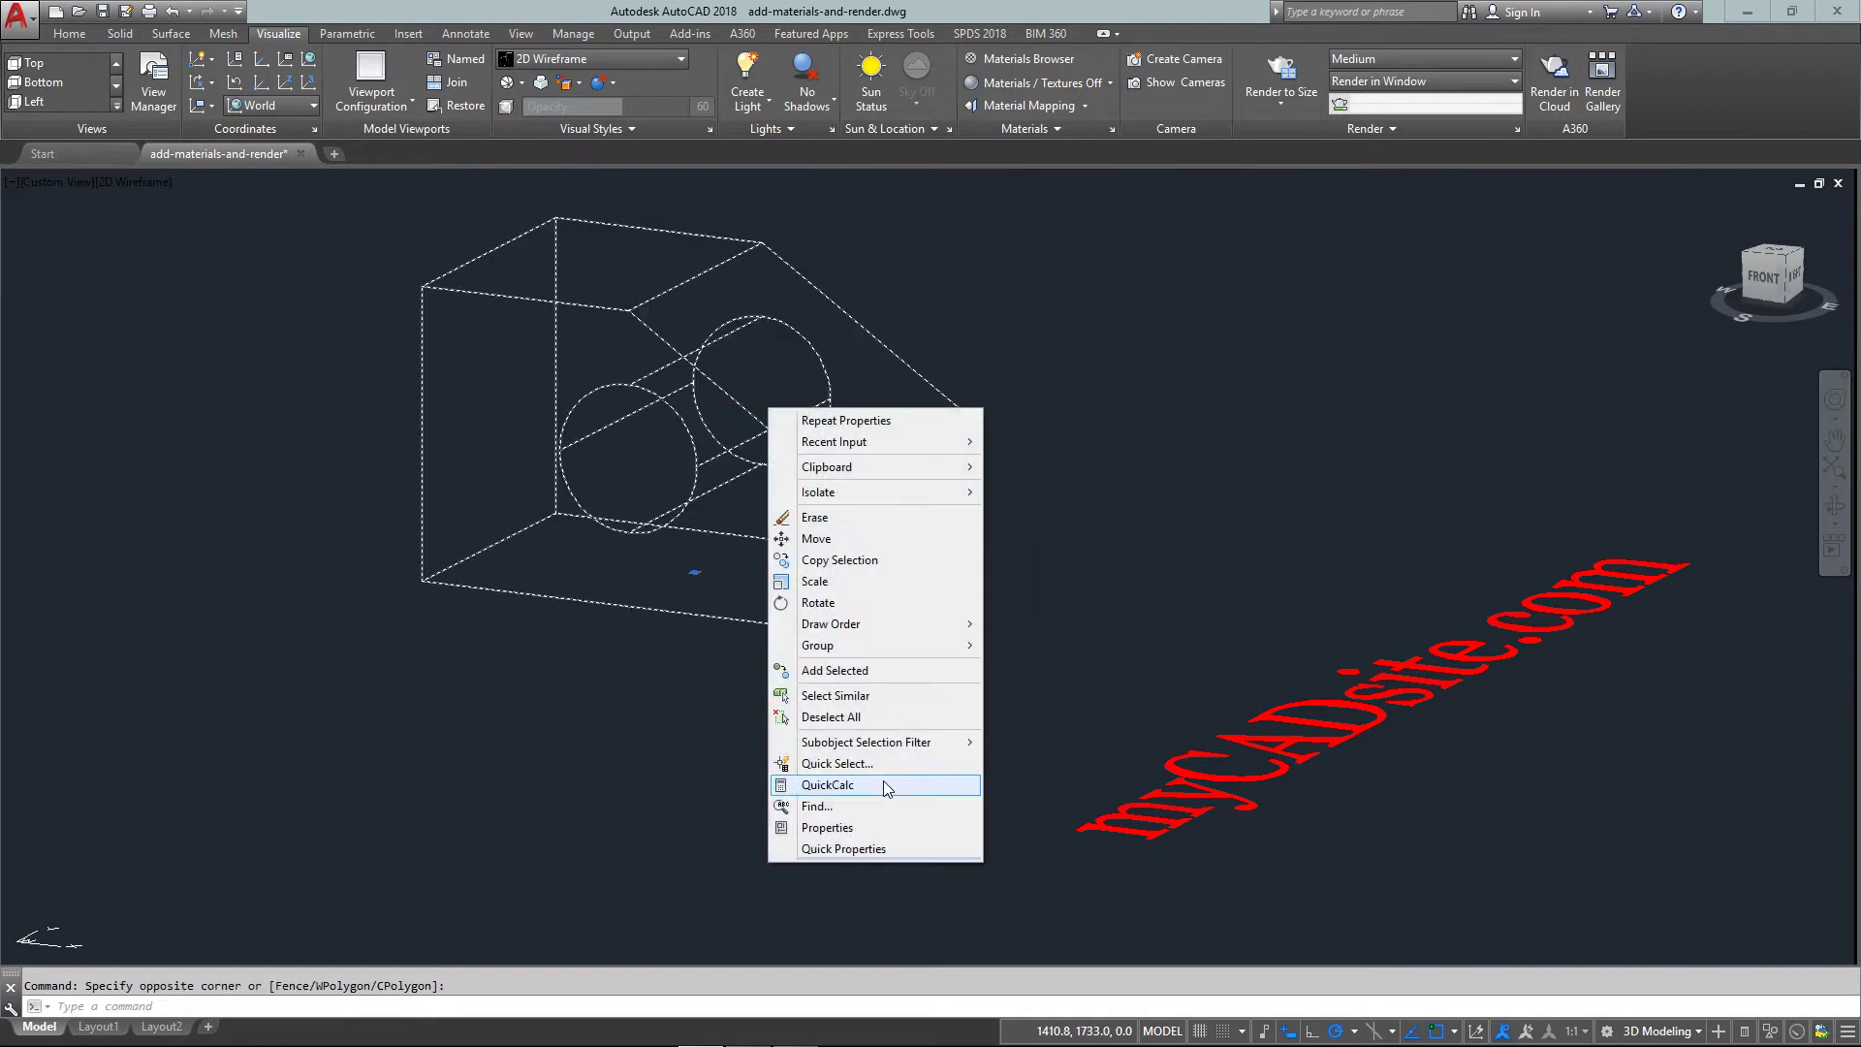
pyautogui.click(881, 822)
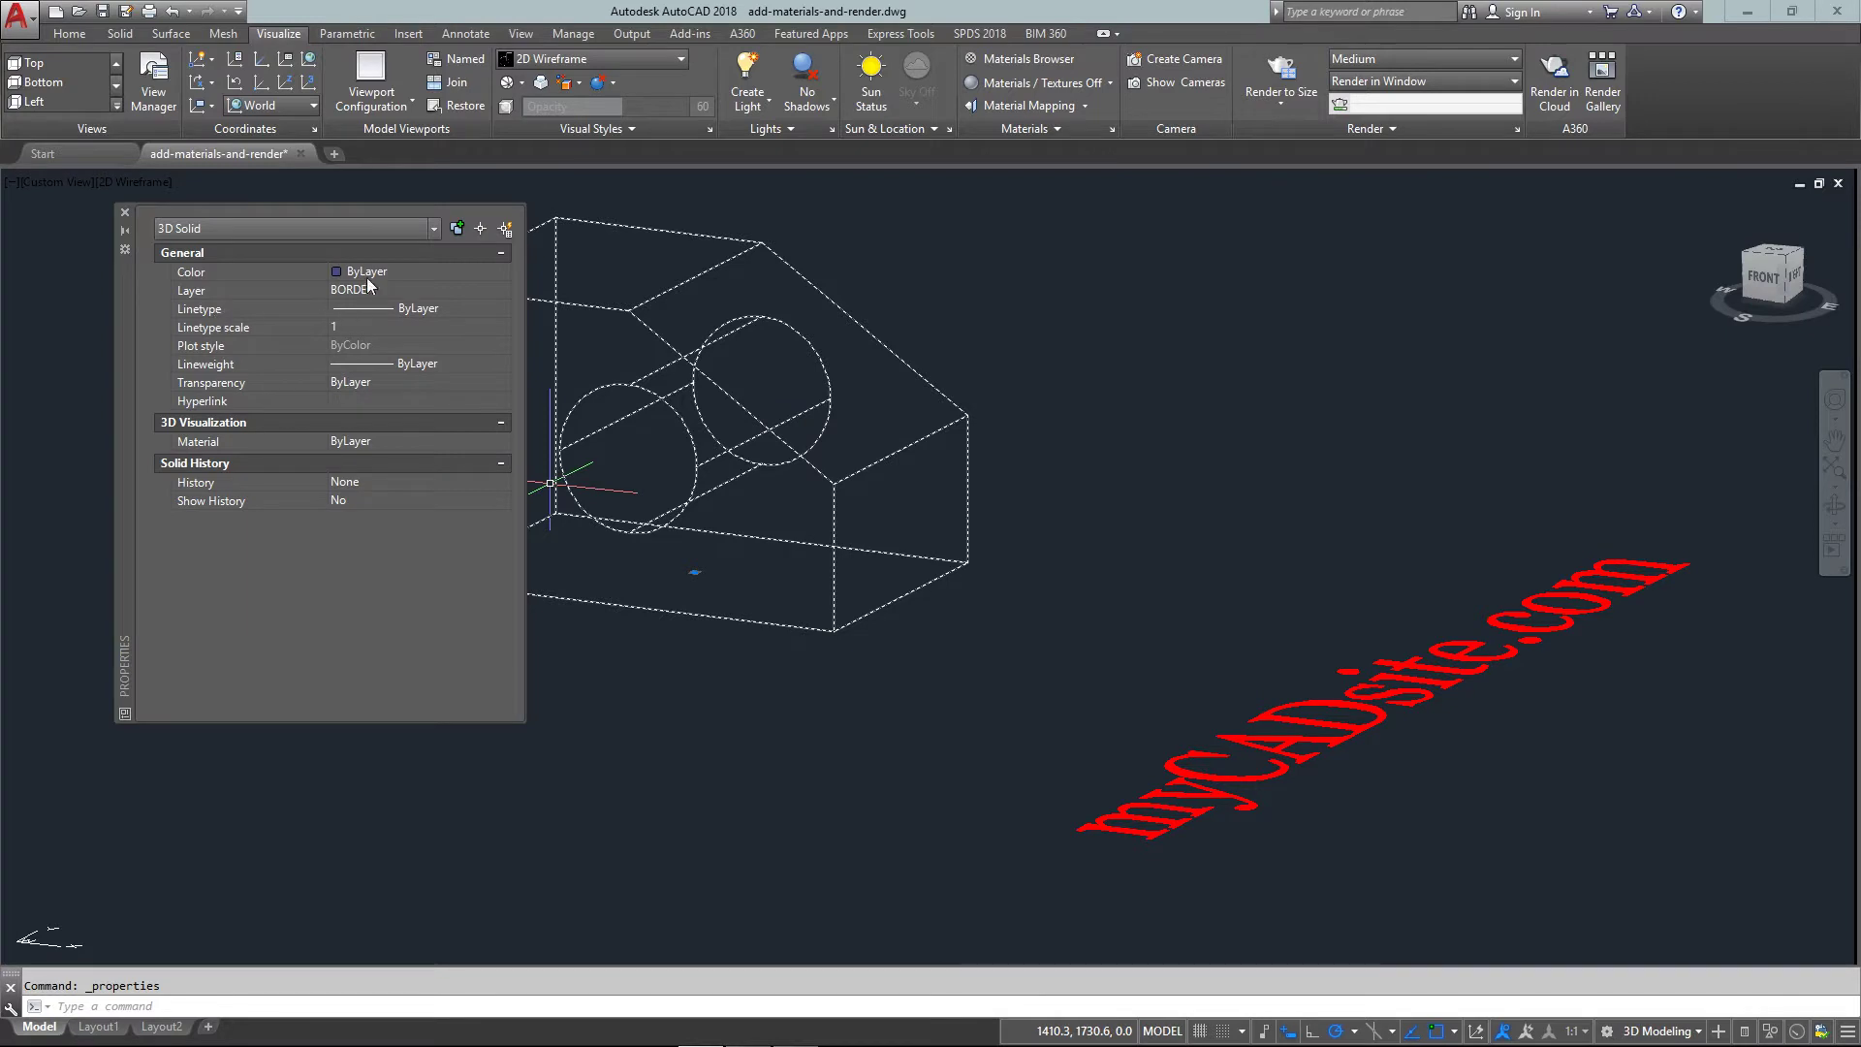
pyautogui.click(246, 442)
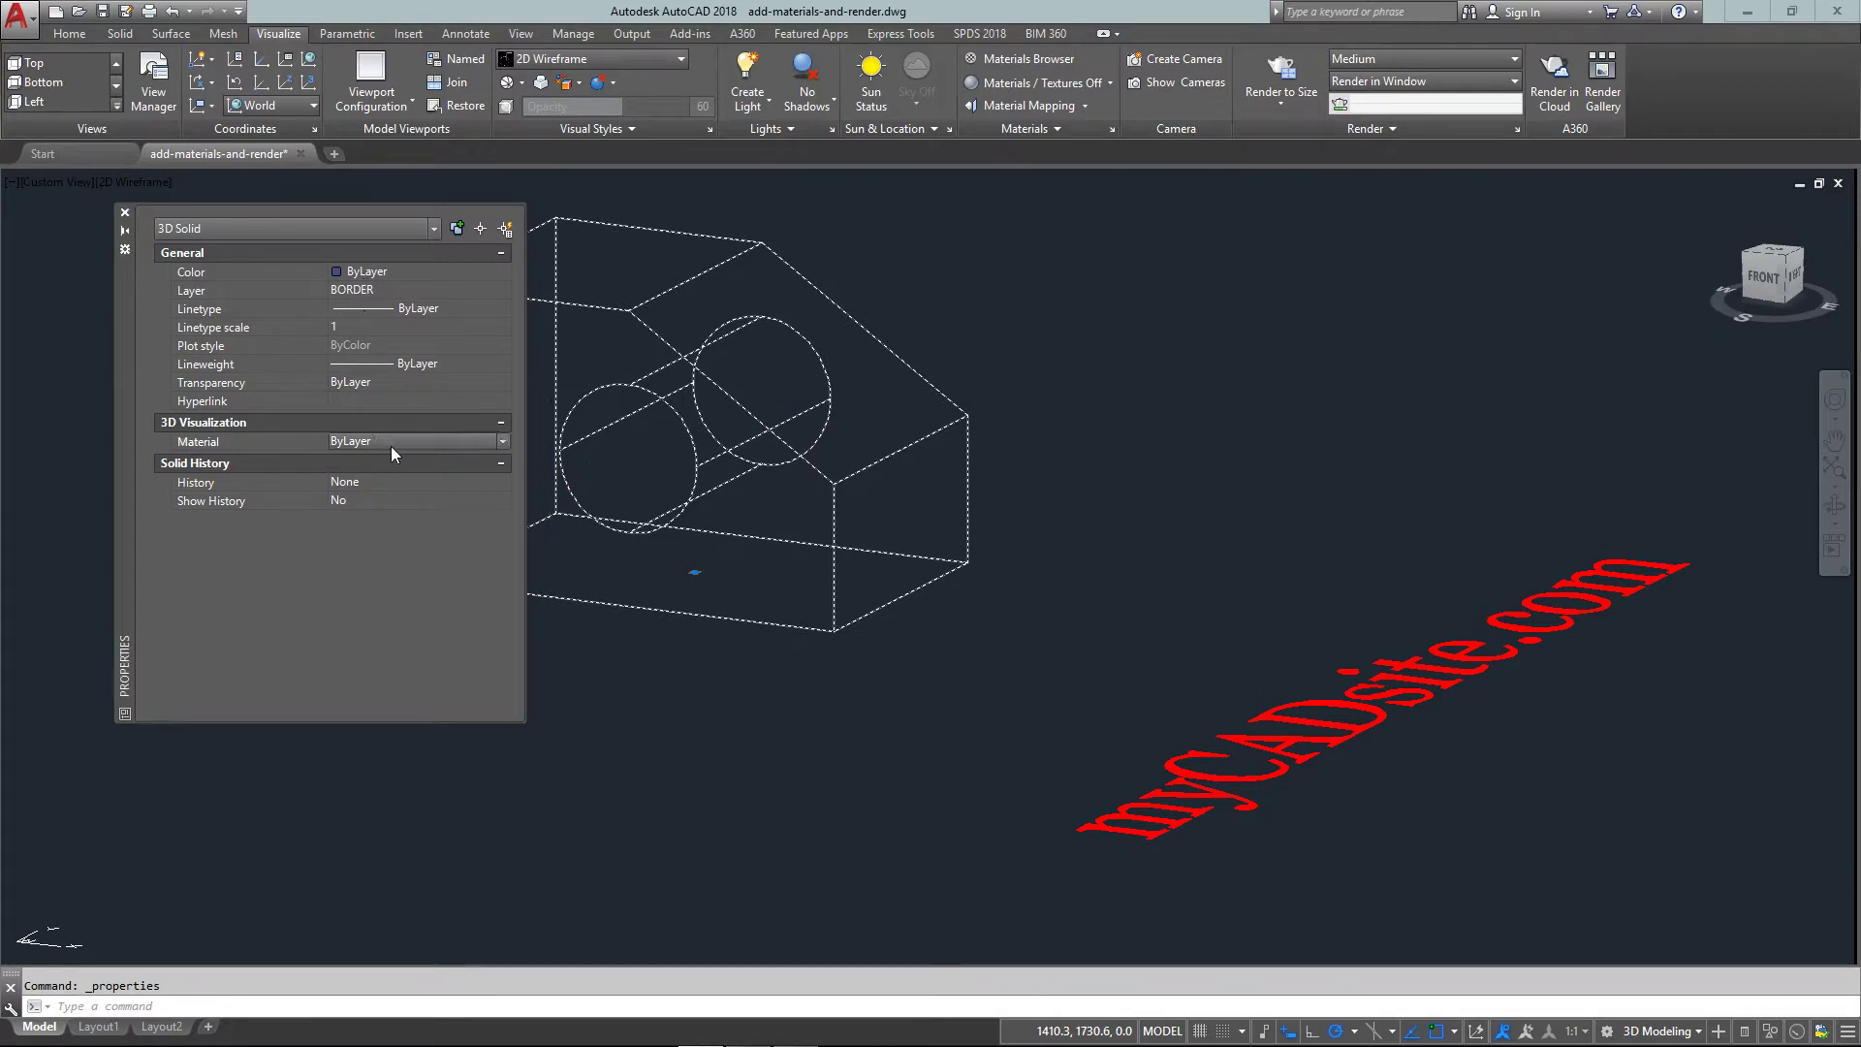
pyautogui.click(392, 446)
pyautogui.click(392, 444)
pyautogui.click(367, 272)
pyautogui.click(369, 272)
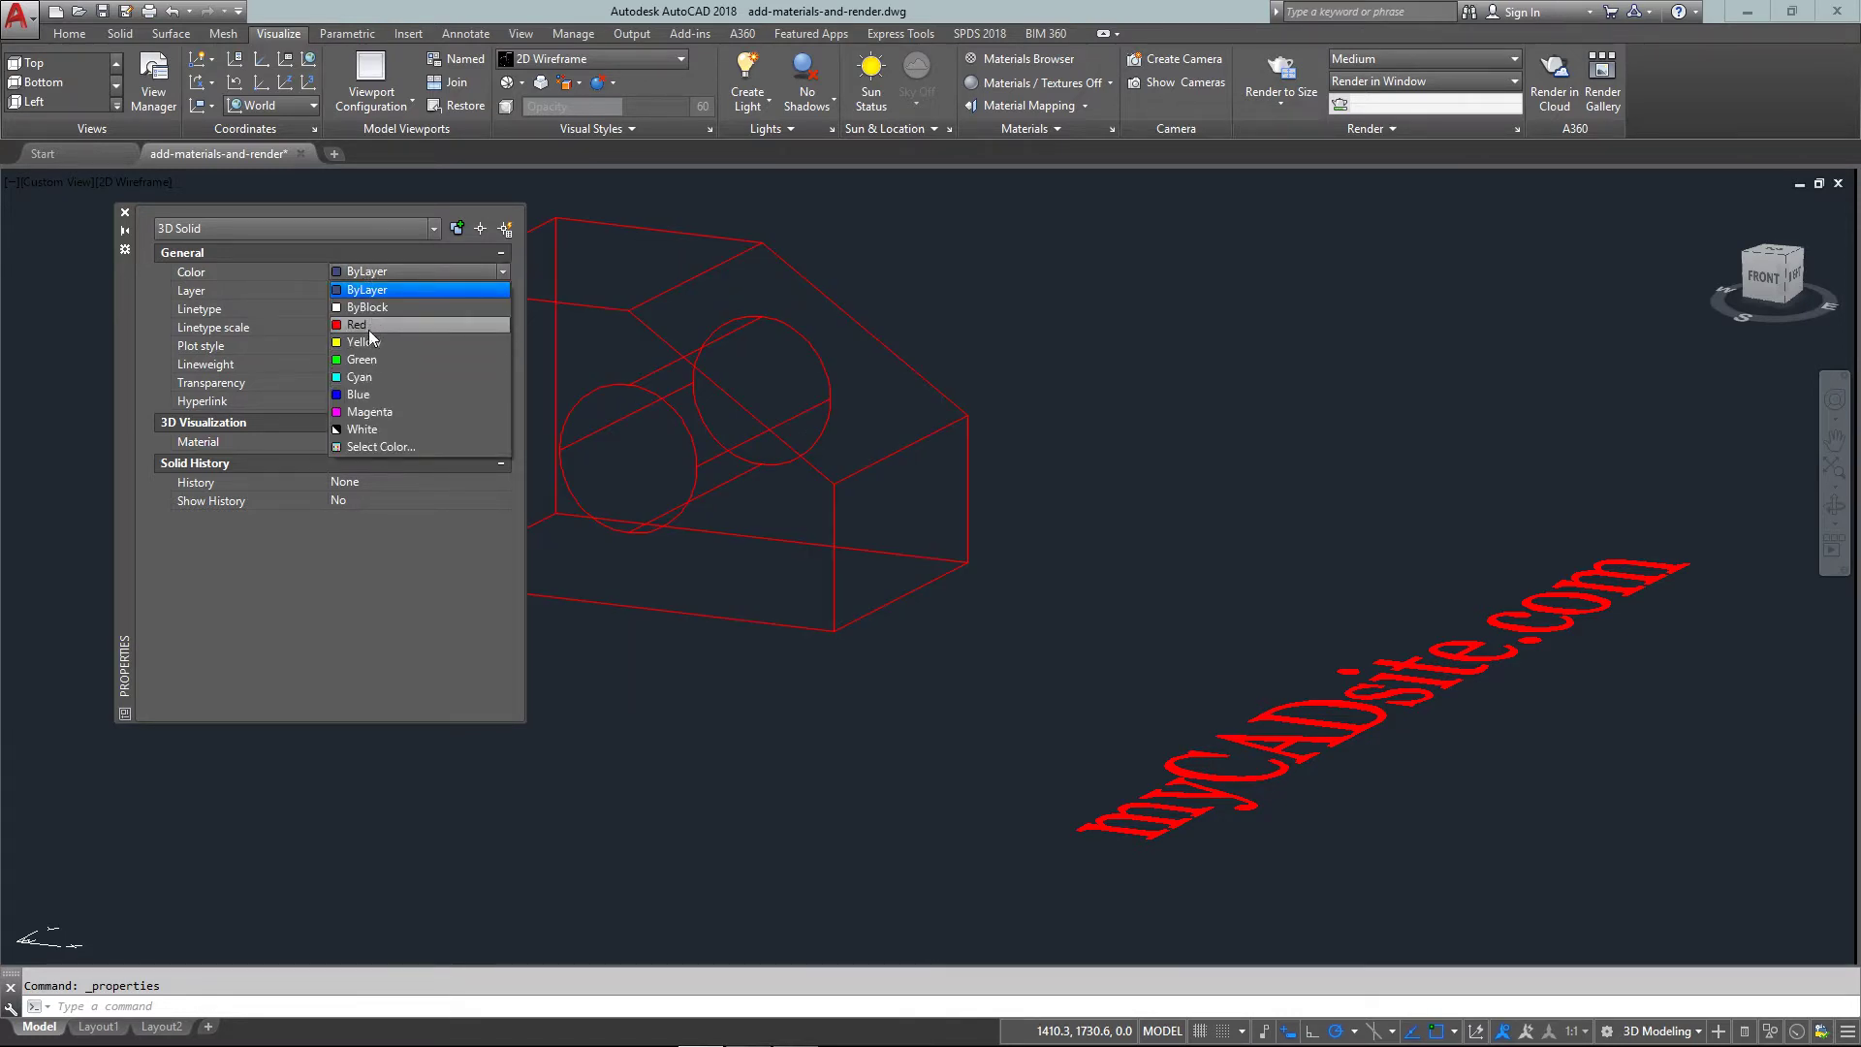
pyautogui.click(368, 394)
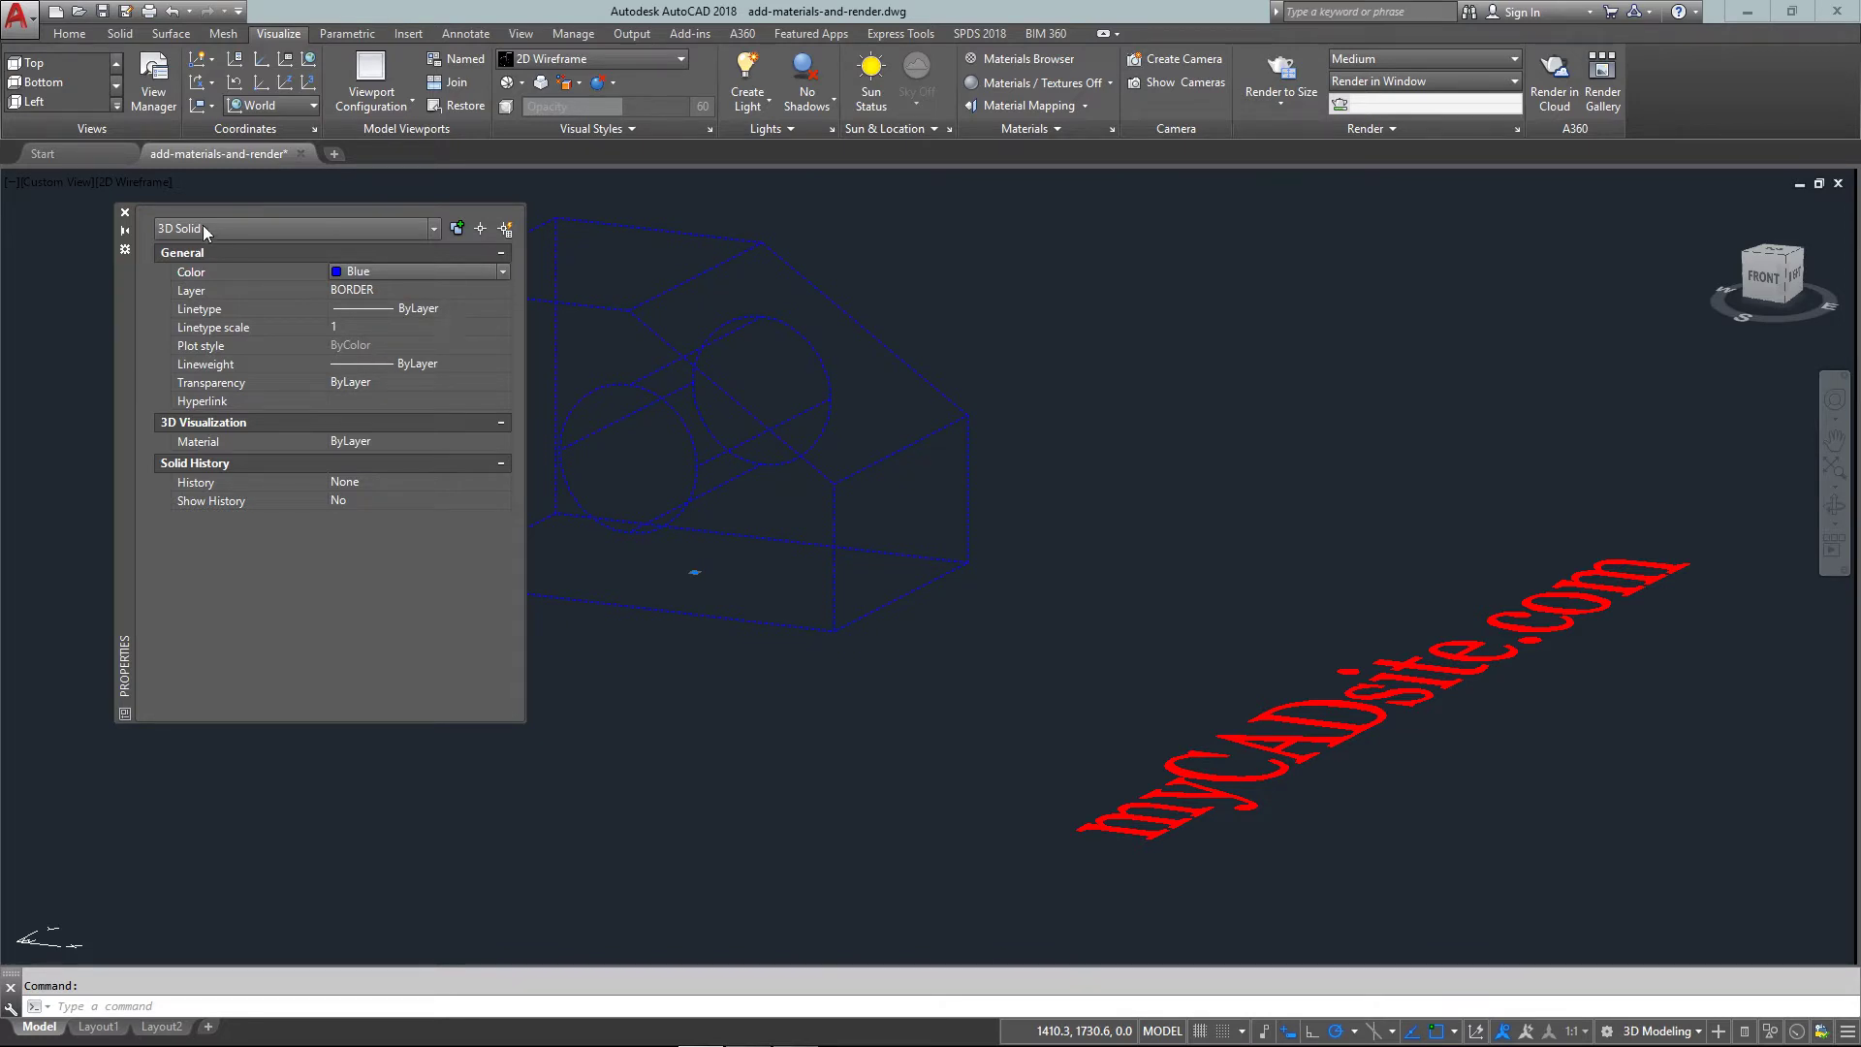
pyautogui.click(124, 211)
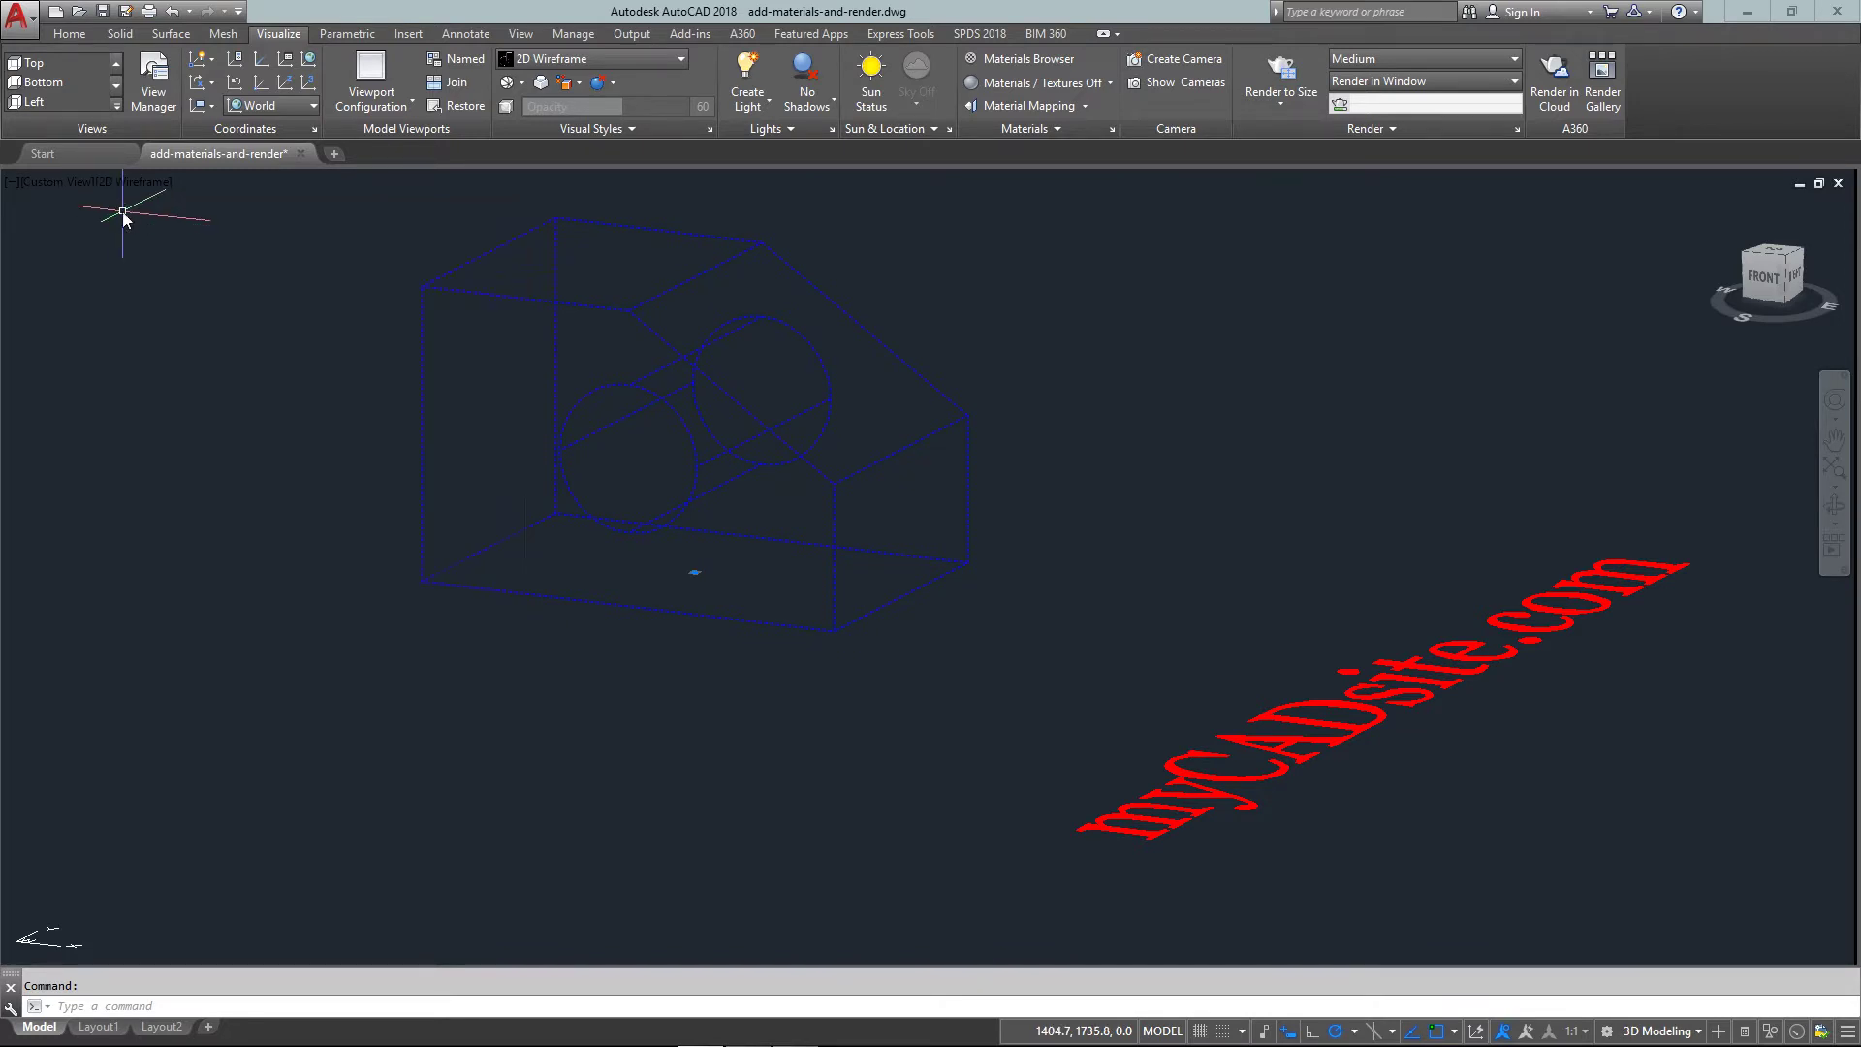
# Step: Change the visual style of the model view to Realistic
pyautogui.click(614, 58)
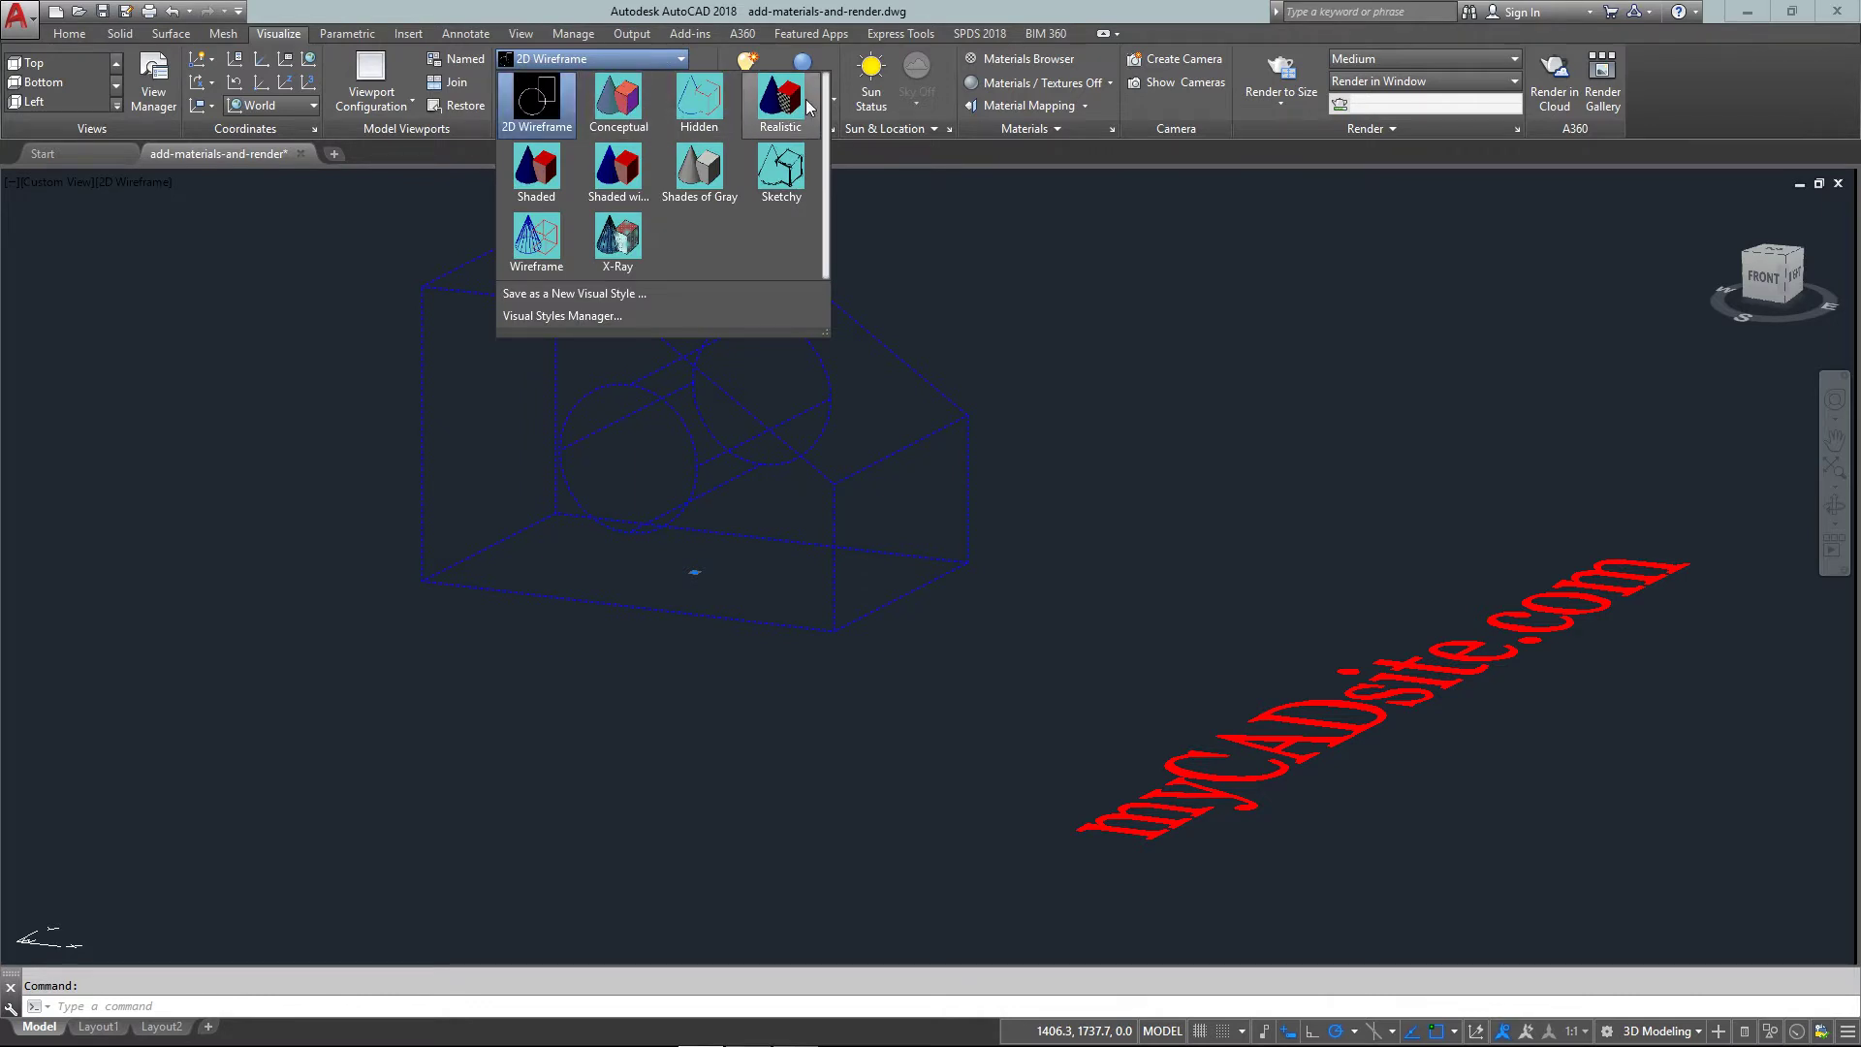
pyautogui.click(781, 102)
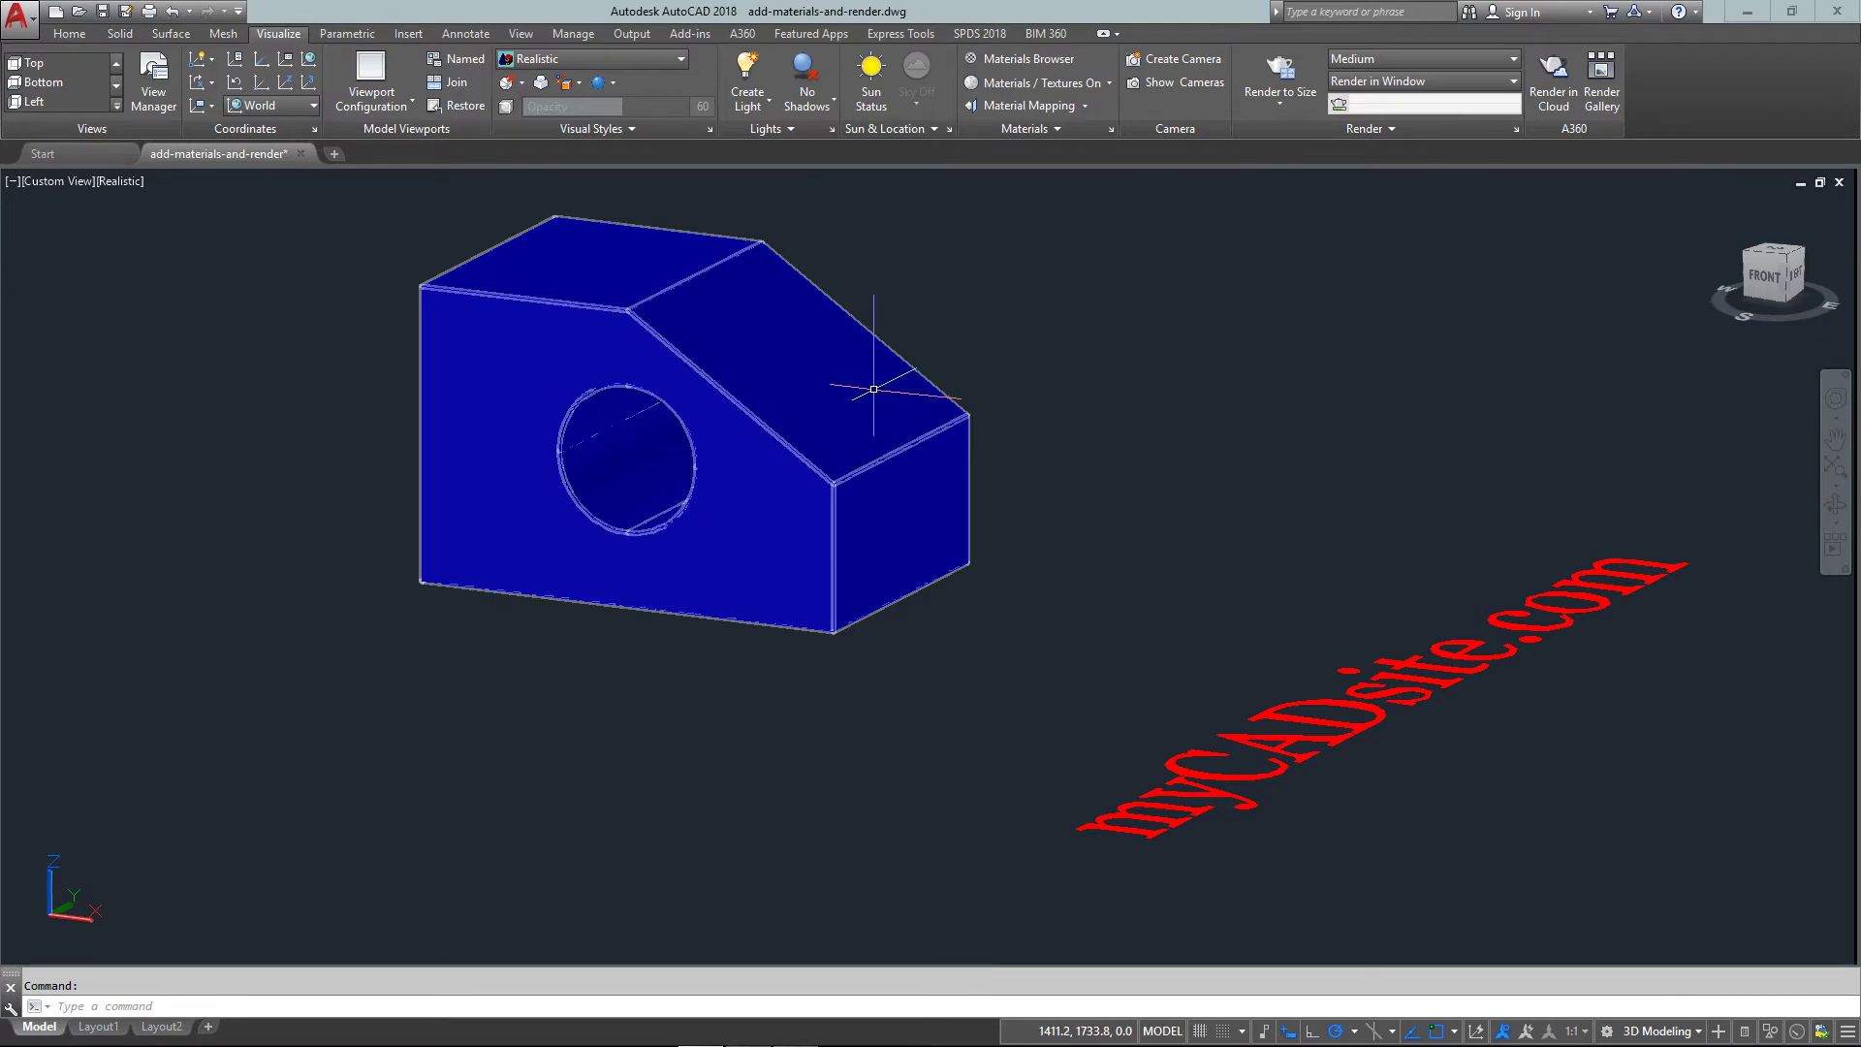
pyautogui.moveTo(873, 390)
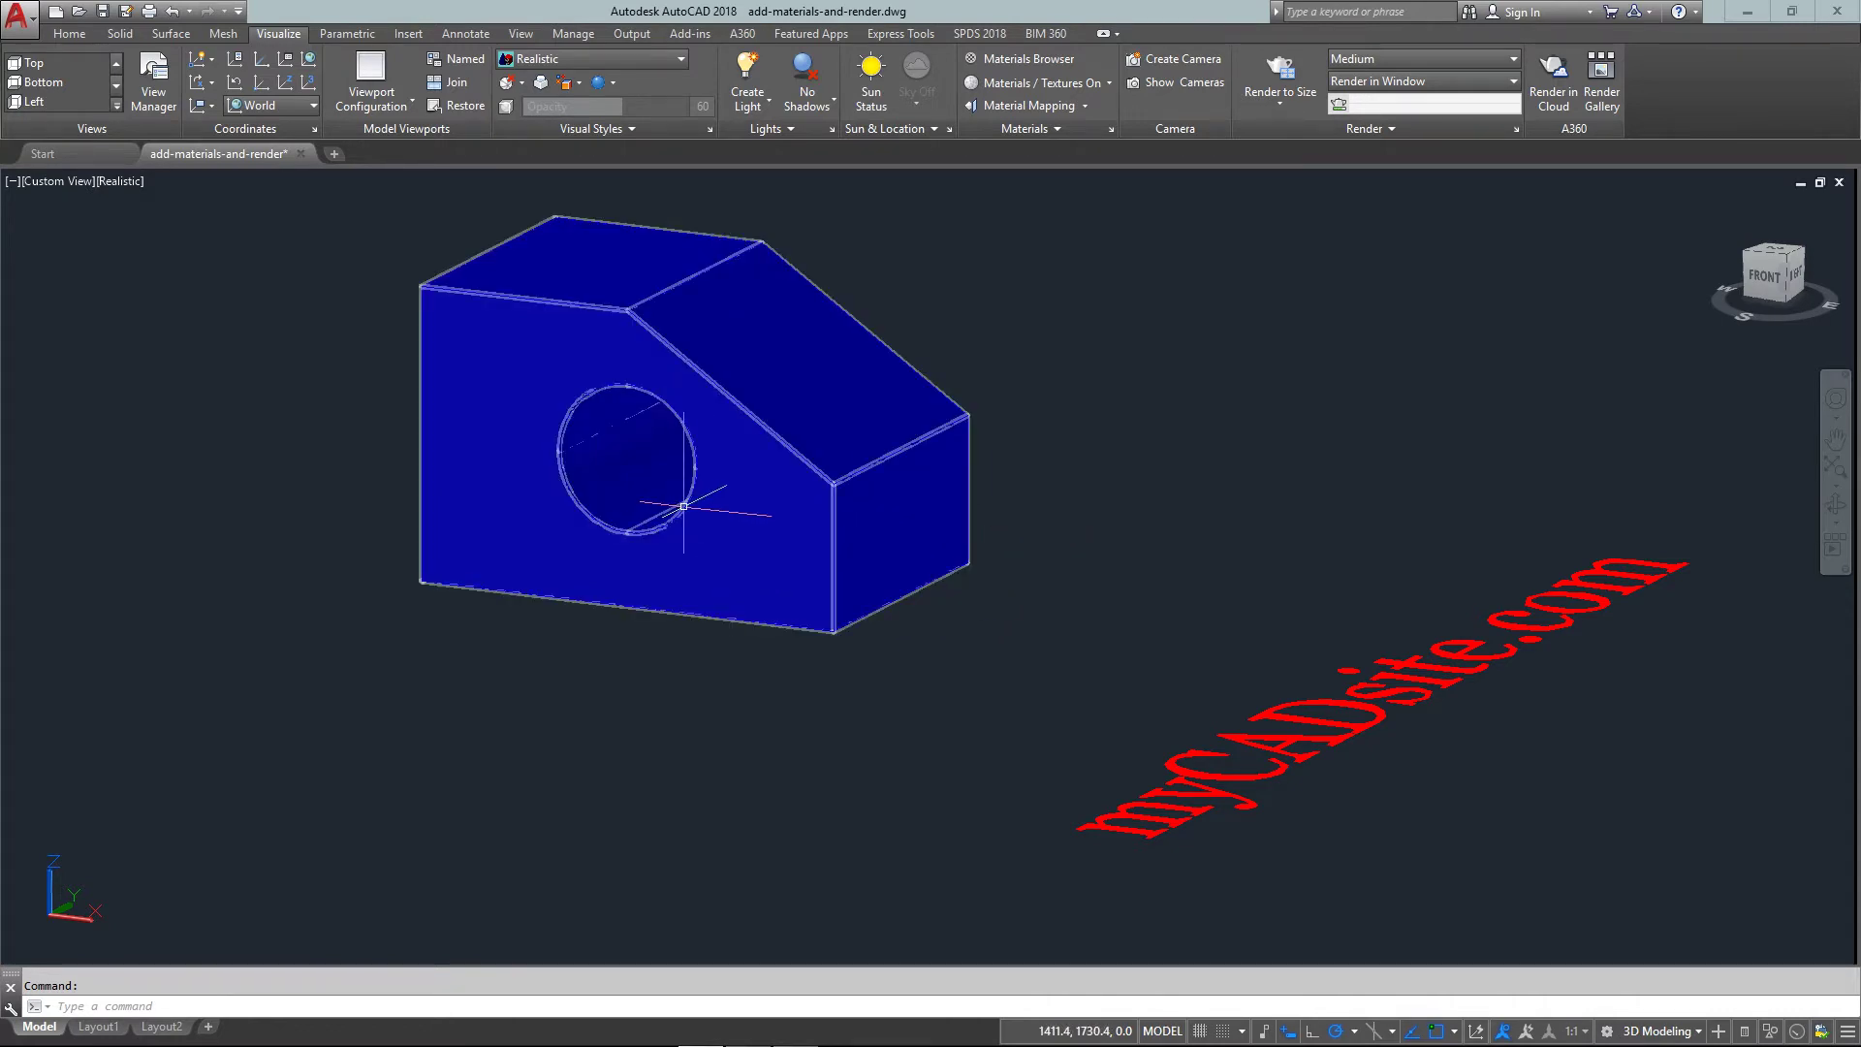
# Step: Set the solid block's color to Green in its properties and clear the selection
pyautogui.rightClick(743, 459)
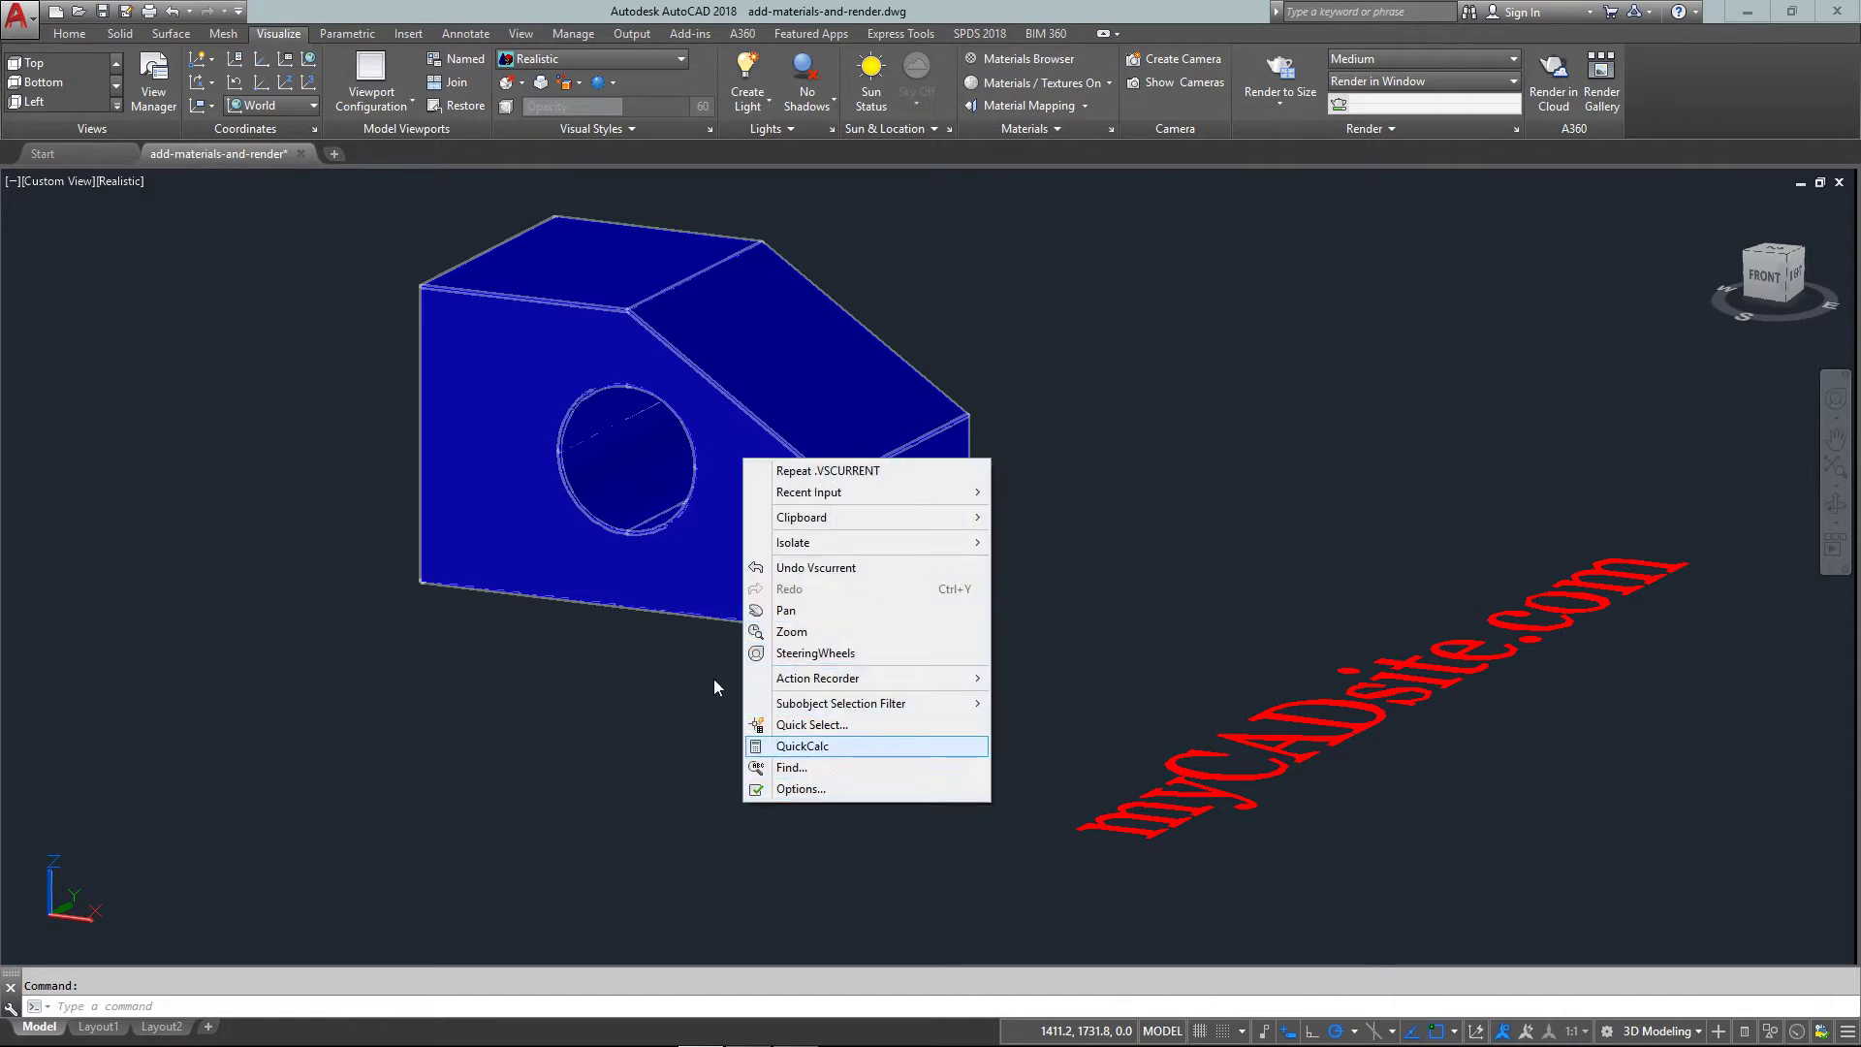
pyautogui.click(690, 303)
pyautogui.rightClick(670, 298)
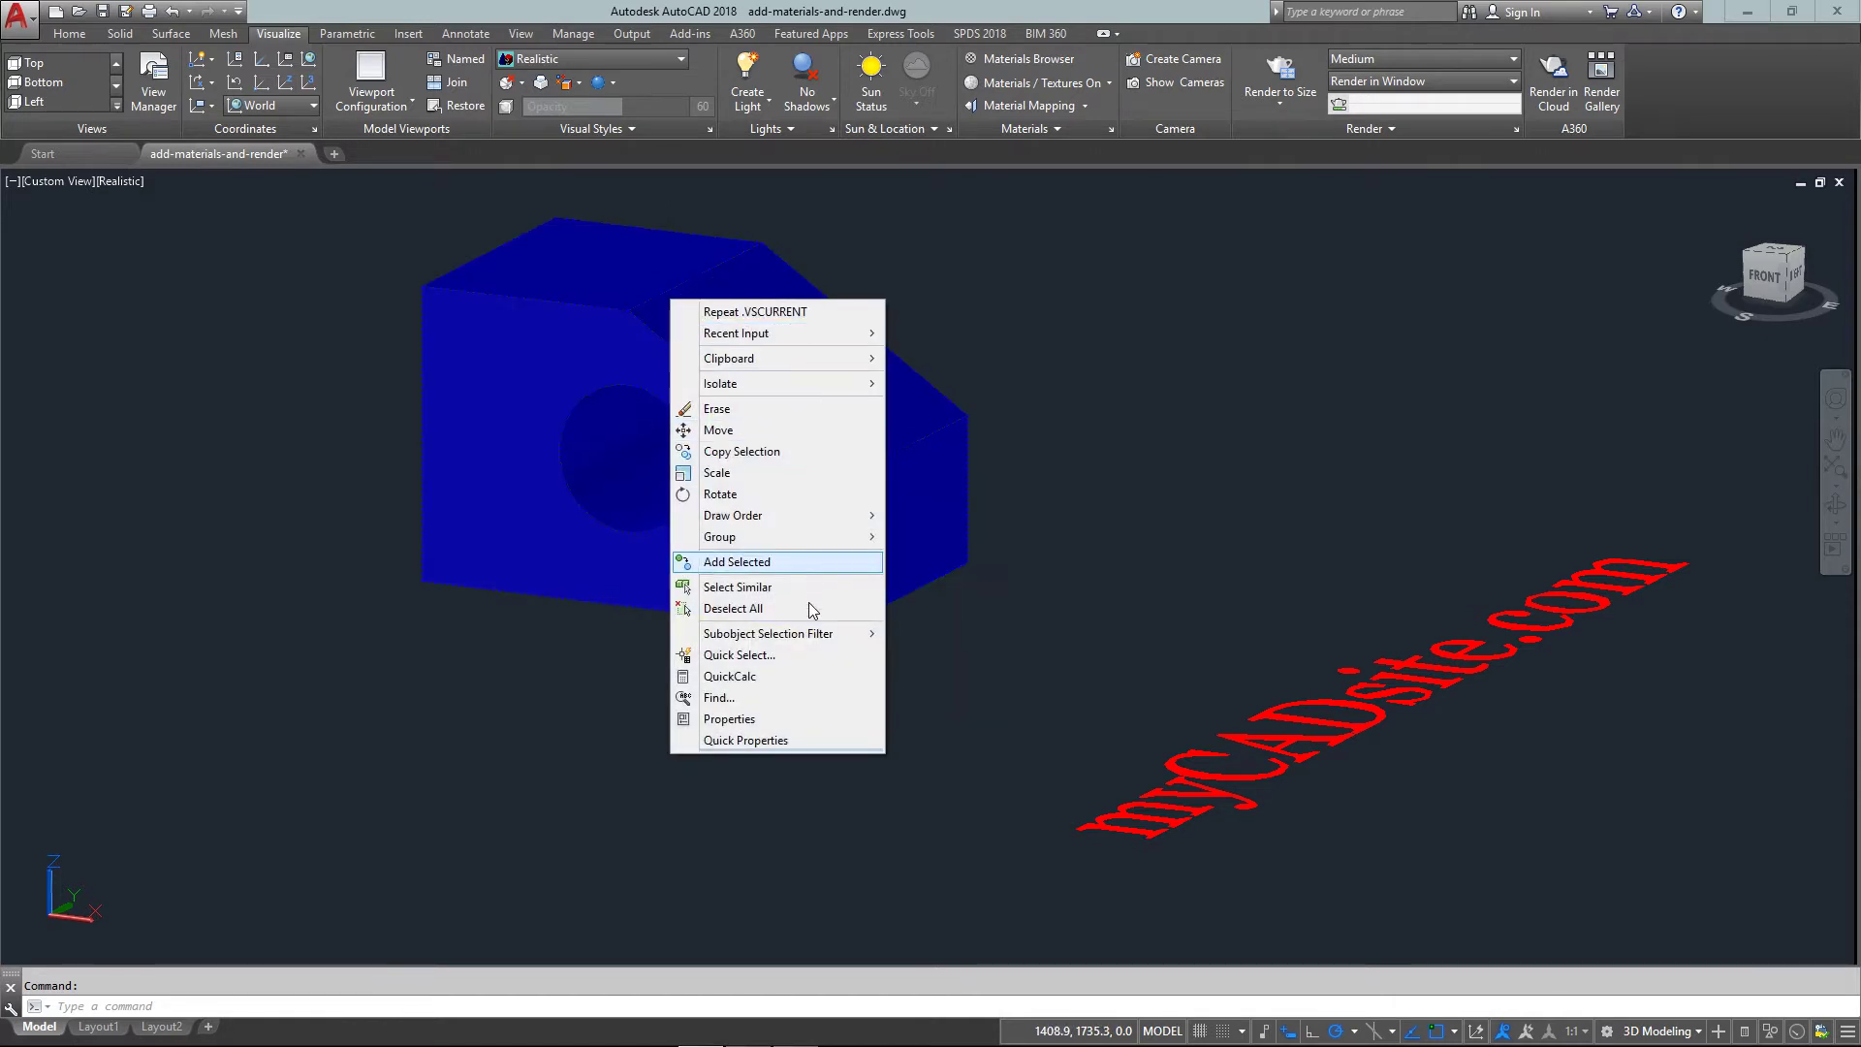
pyautogui.click(766, 714)
pyautogui.click(399, 278)
pyautogui.click(399, 274)
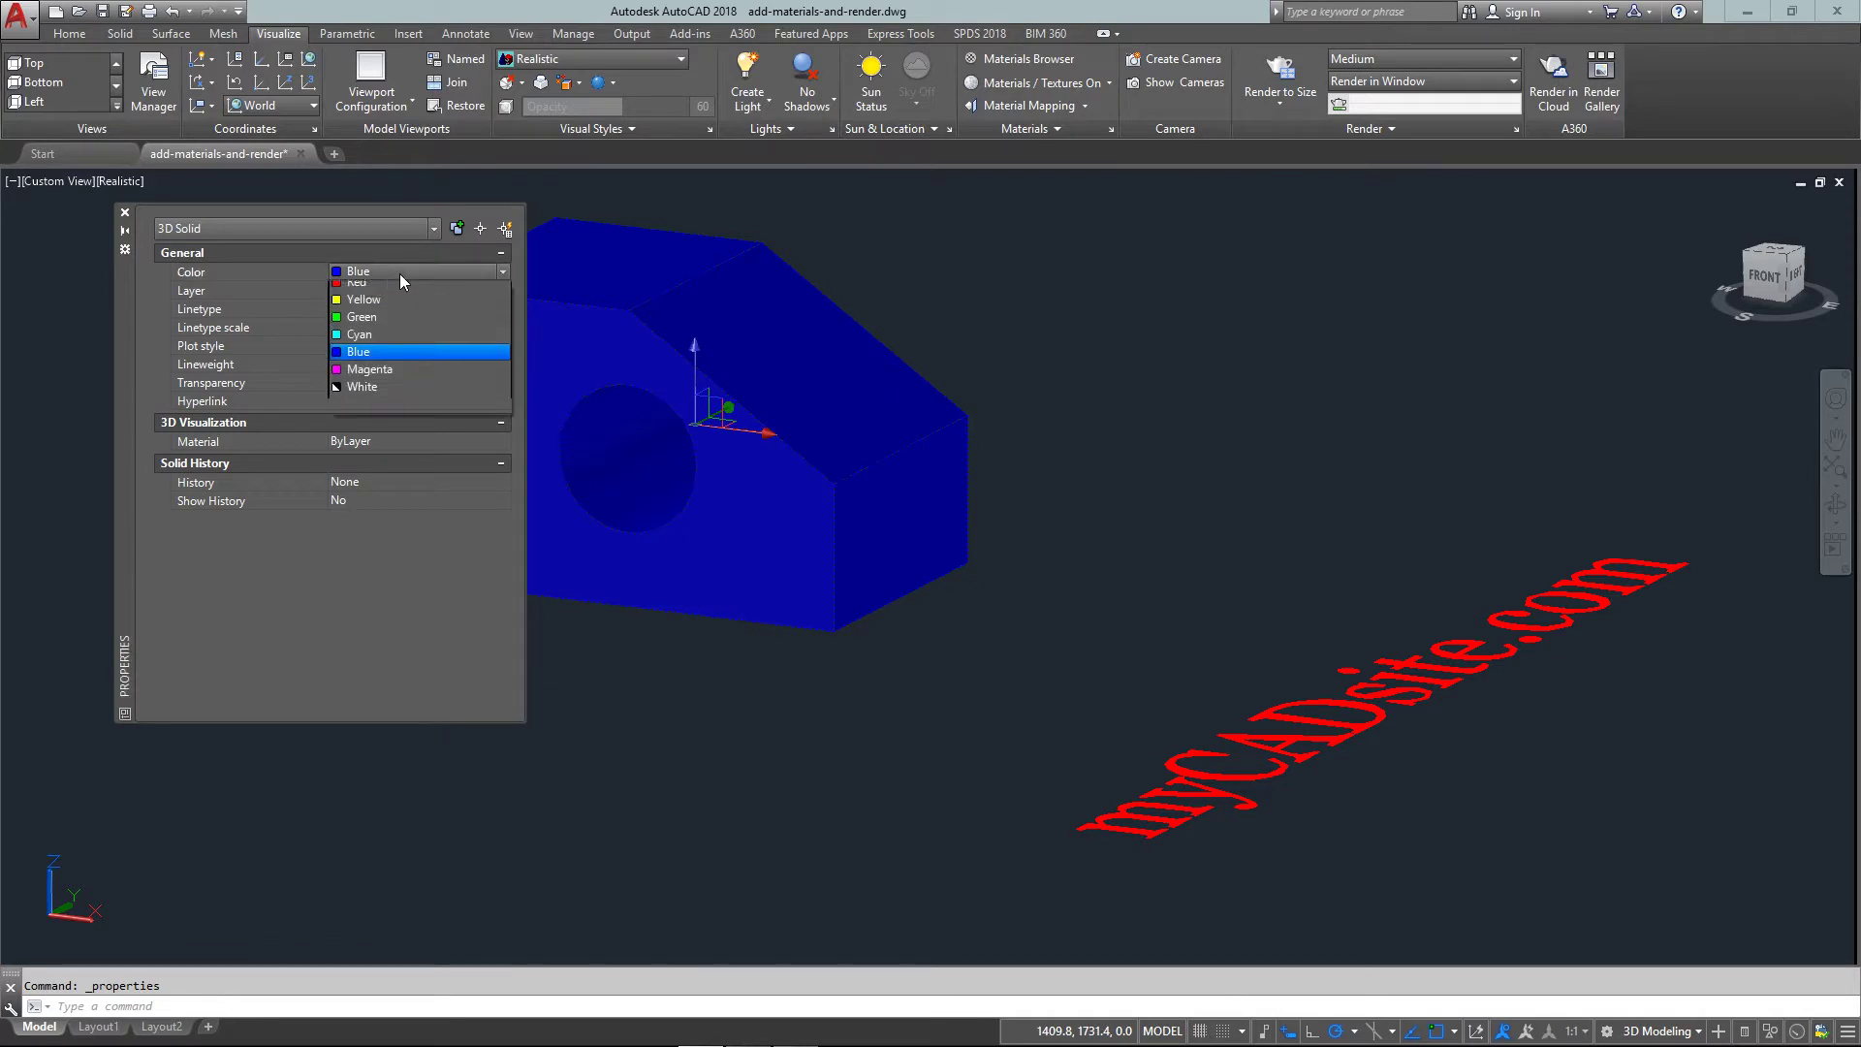
pyautogui.click(389, 363)
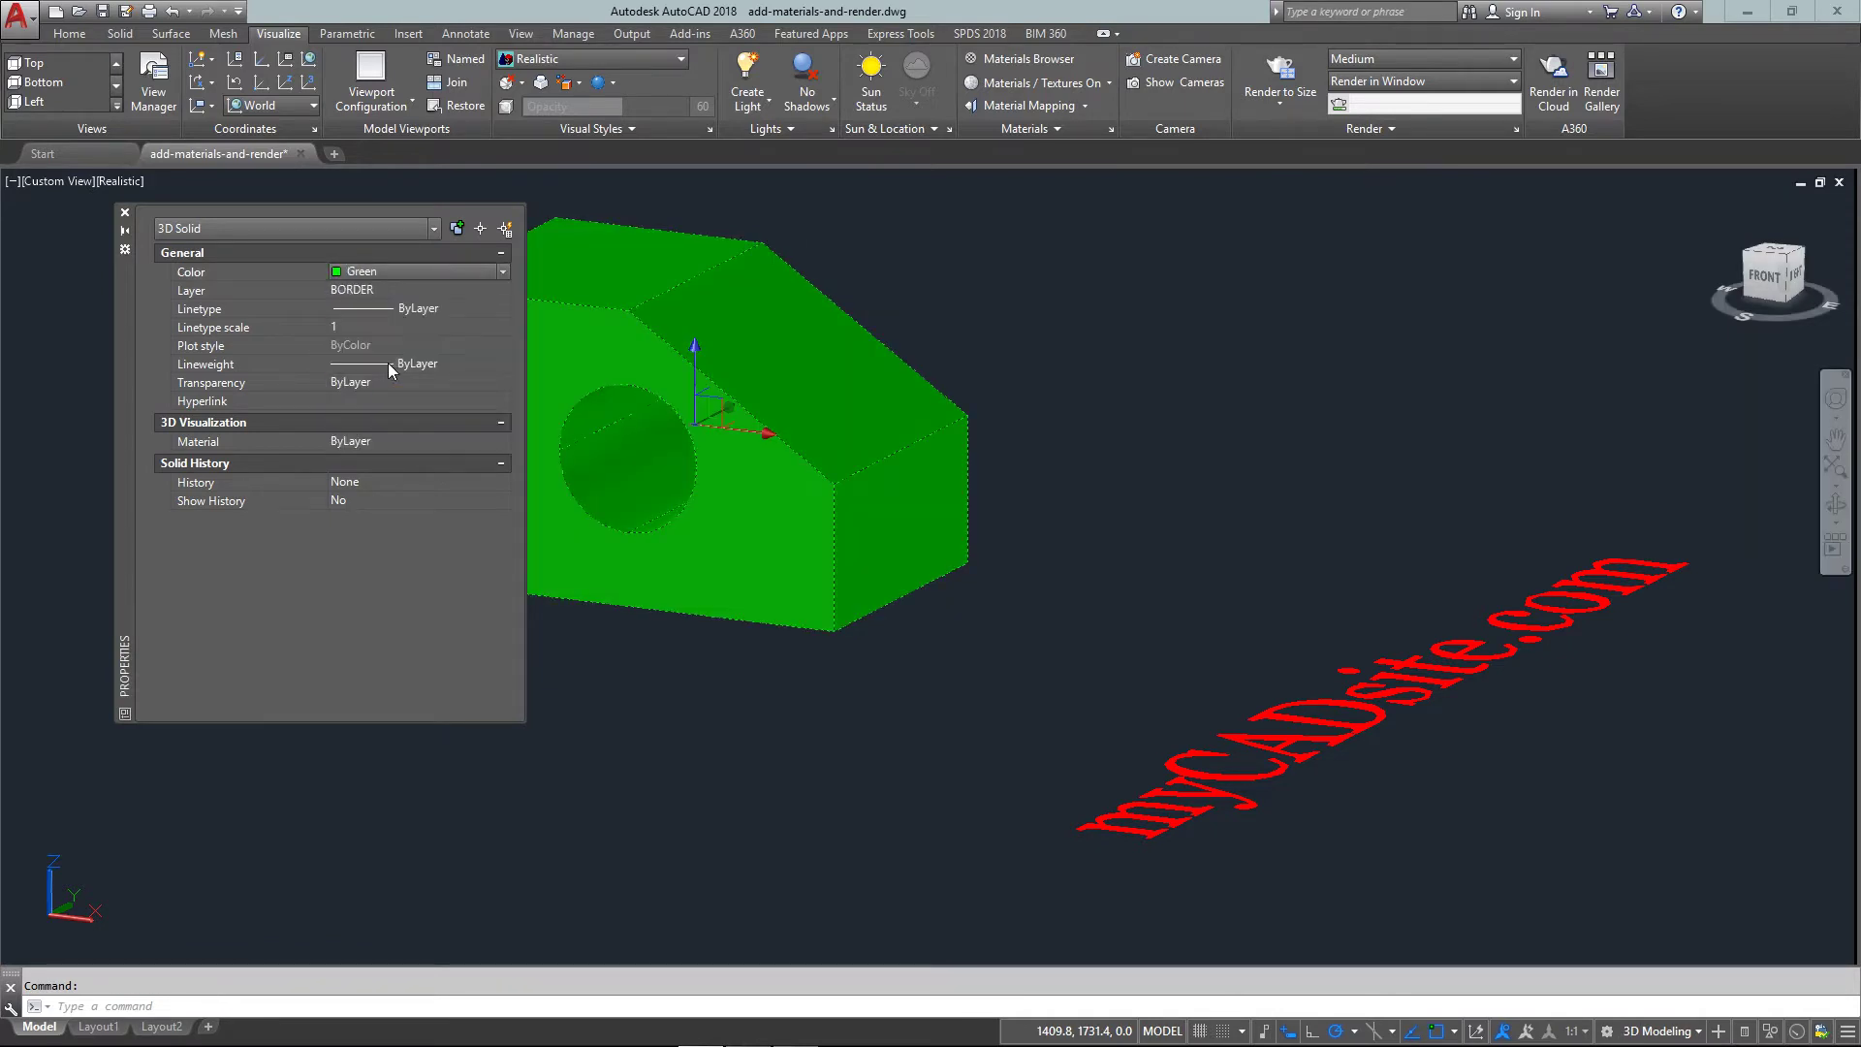
pyautogui.click(125, 213)
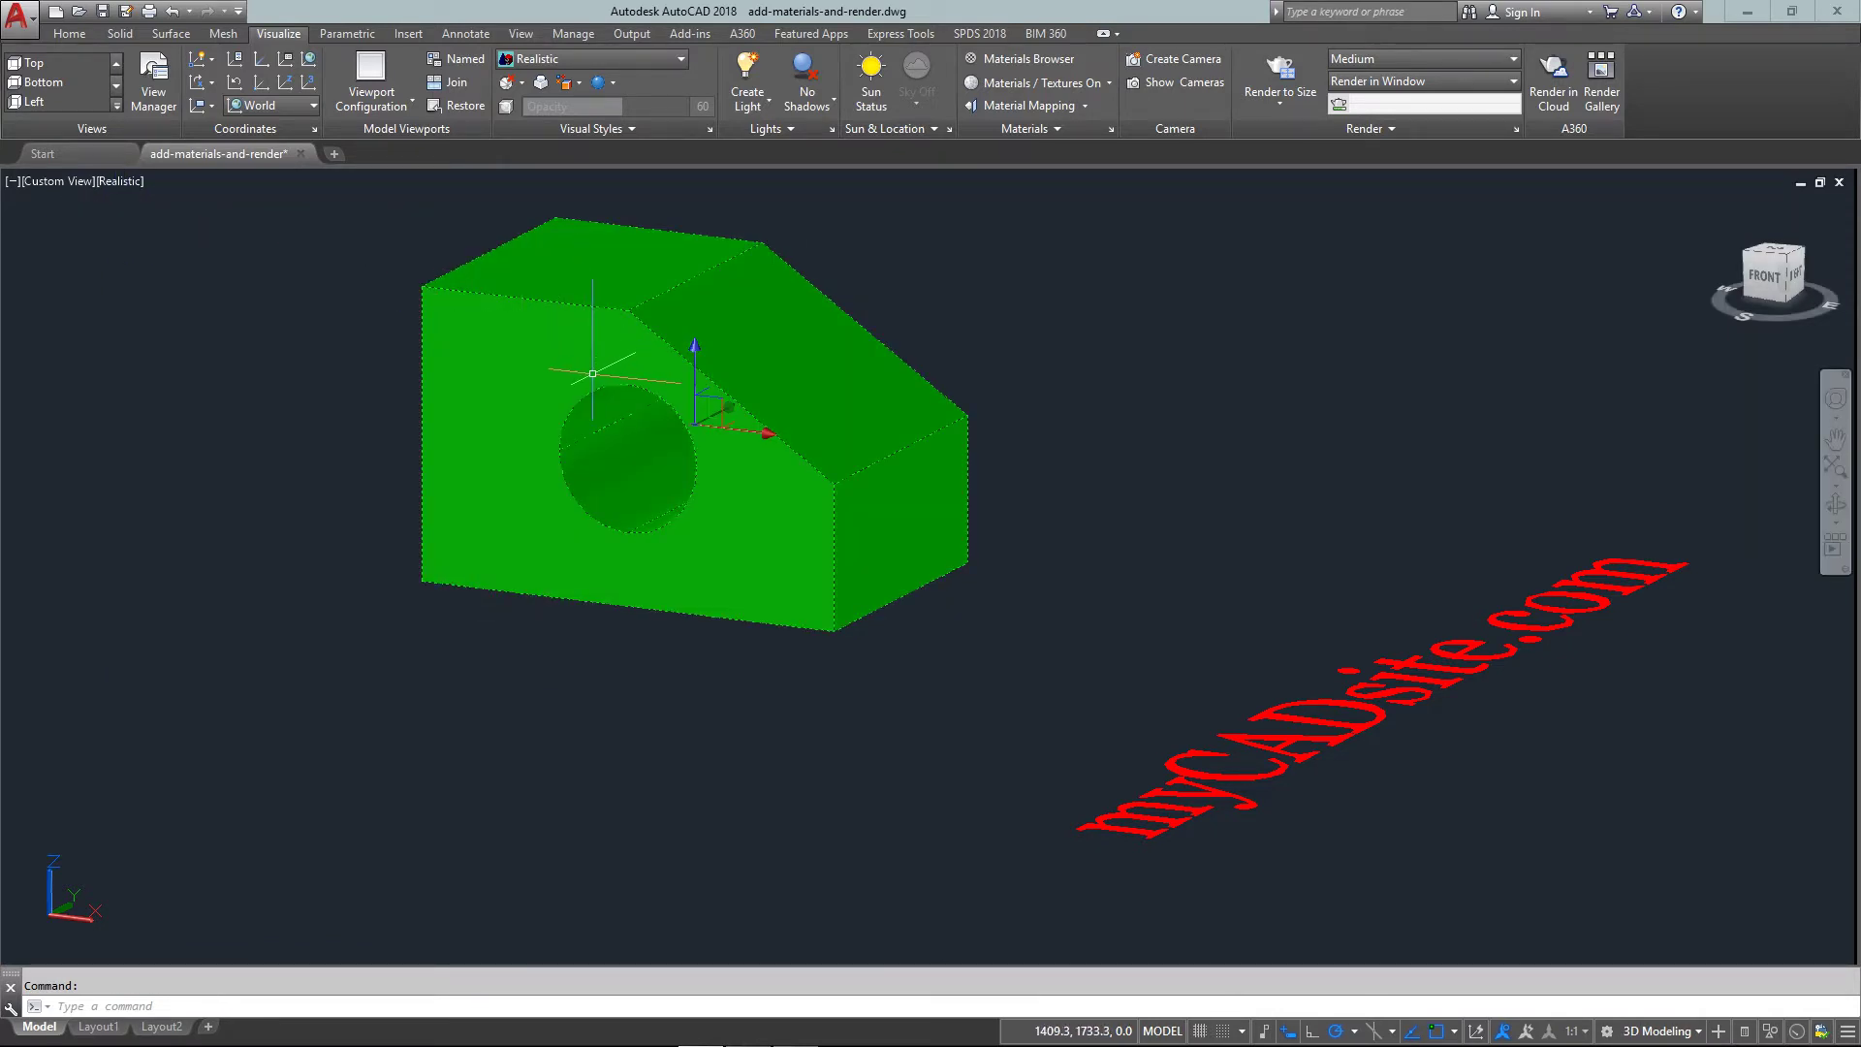
pyautogui.keyDown('shift'); pyautogui.moveTo(592, 377); pyautogui.dragTo(605, 377, button='middle'); pyautogui.keyUp('shift')
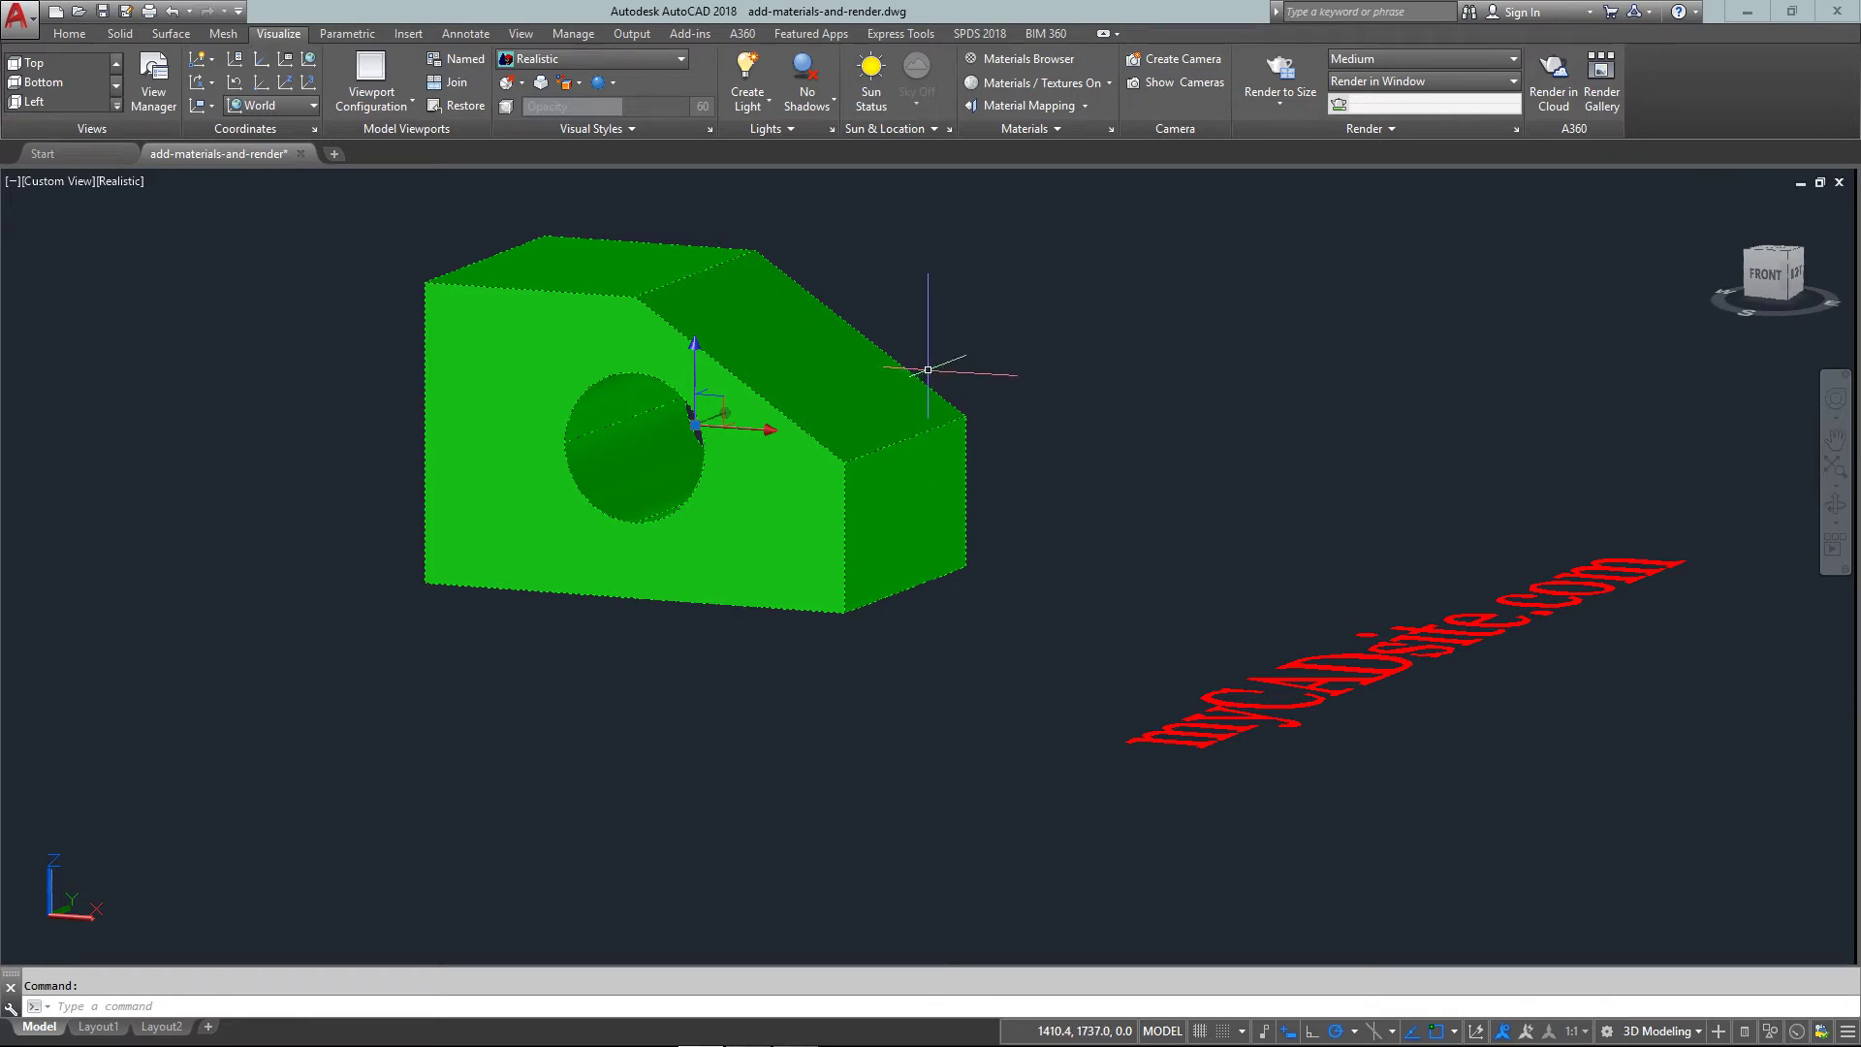
pyautogui.press('Escape')
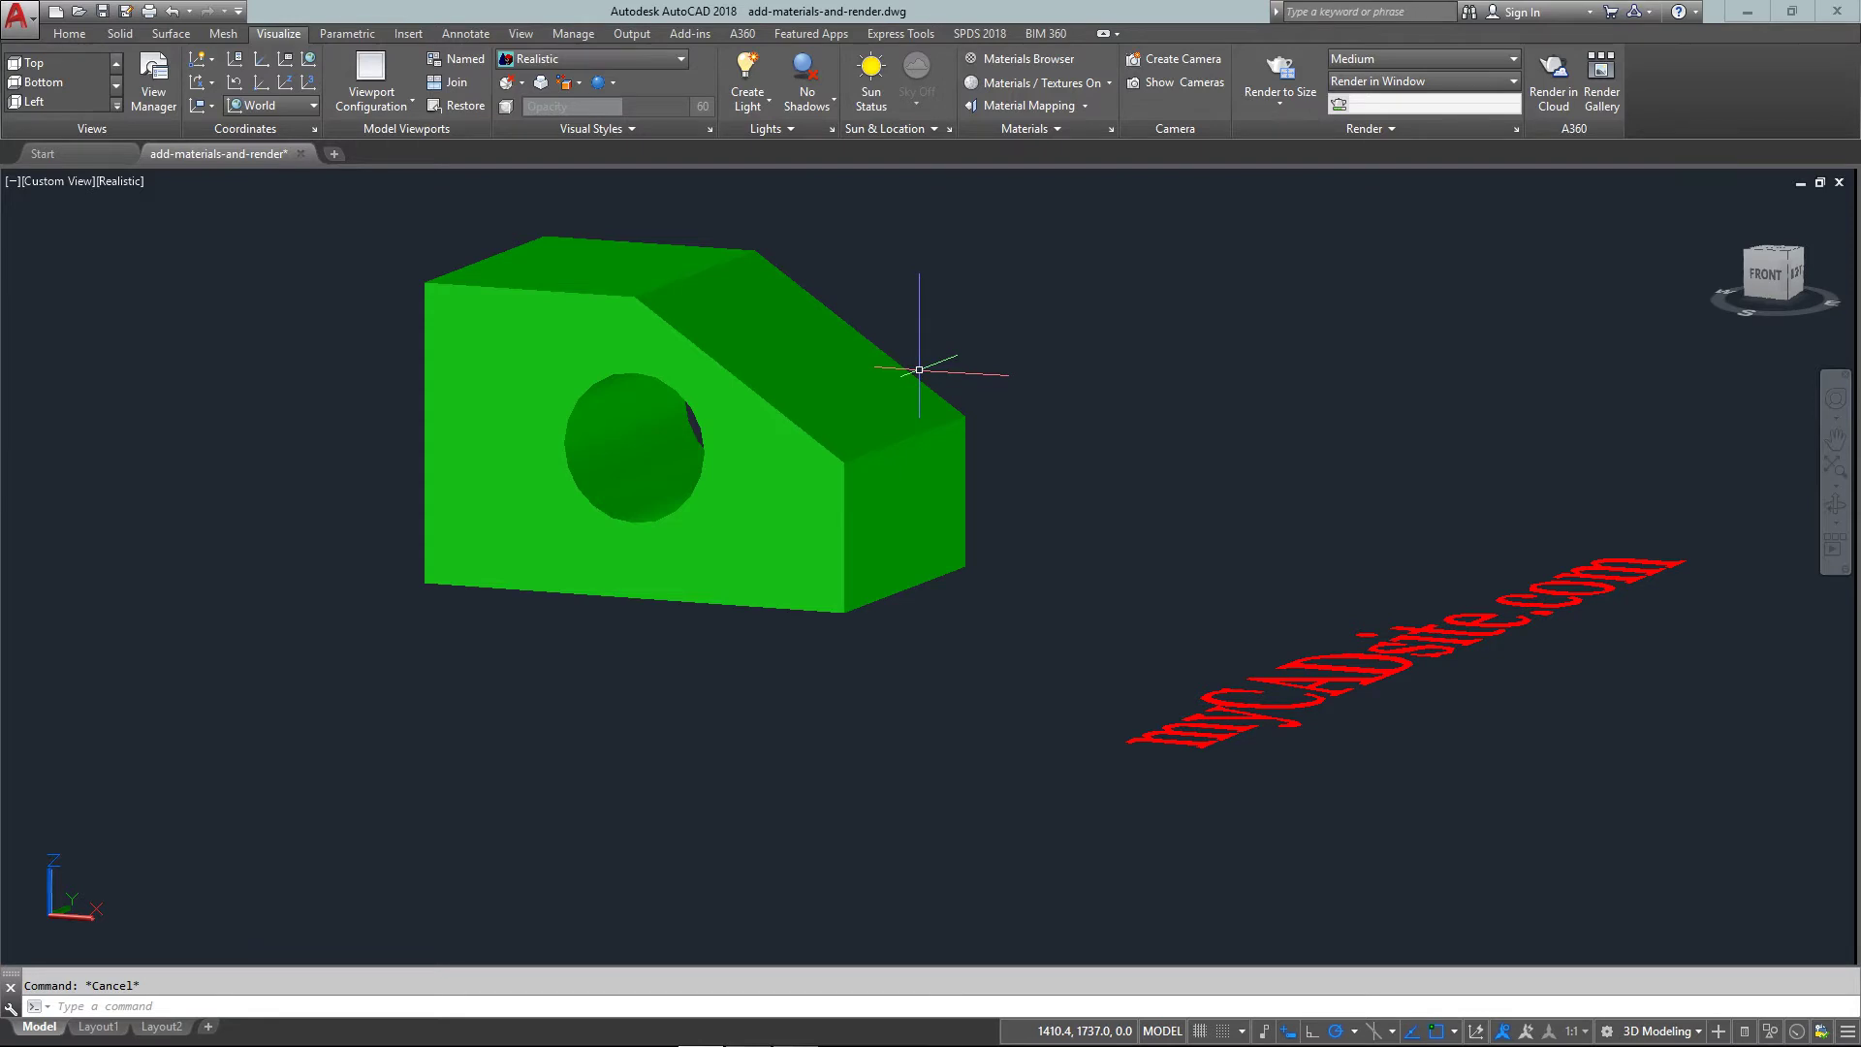
pyautogui.click(884, 391)
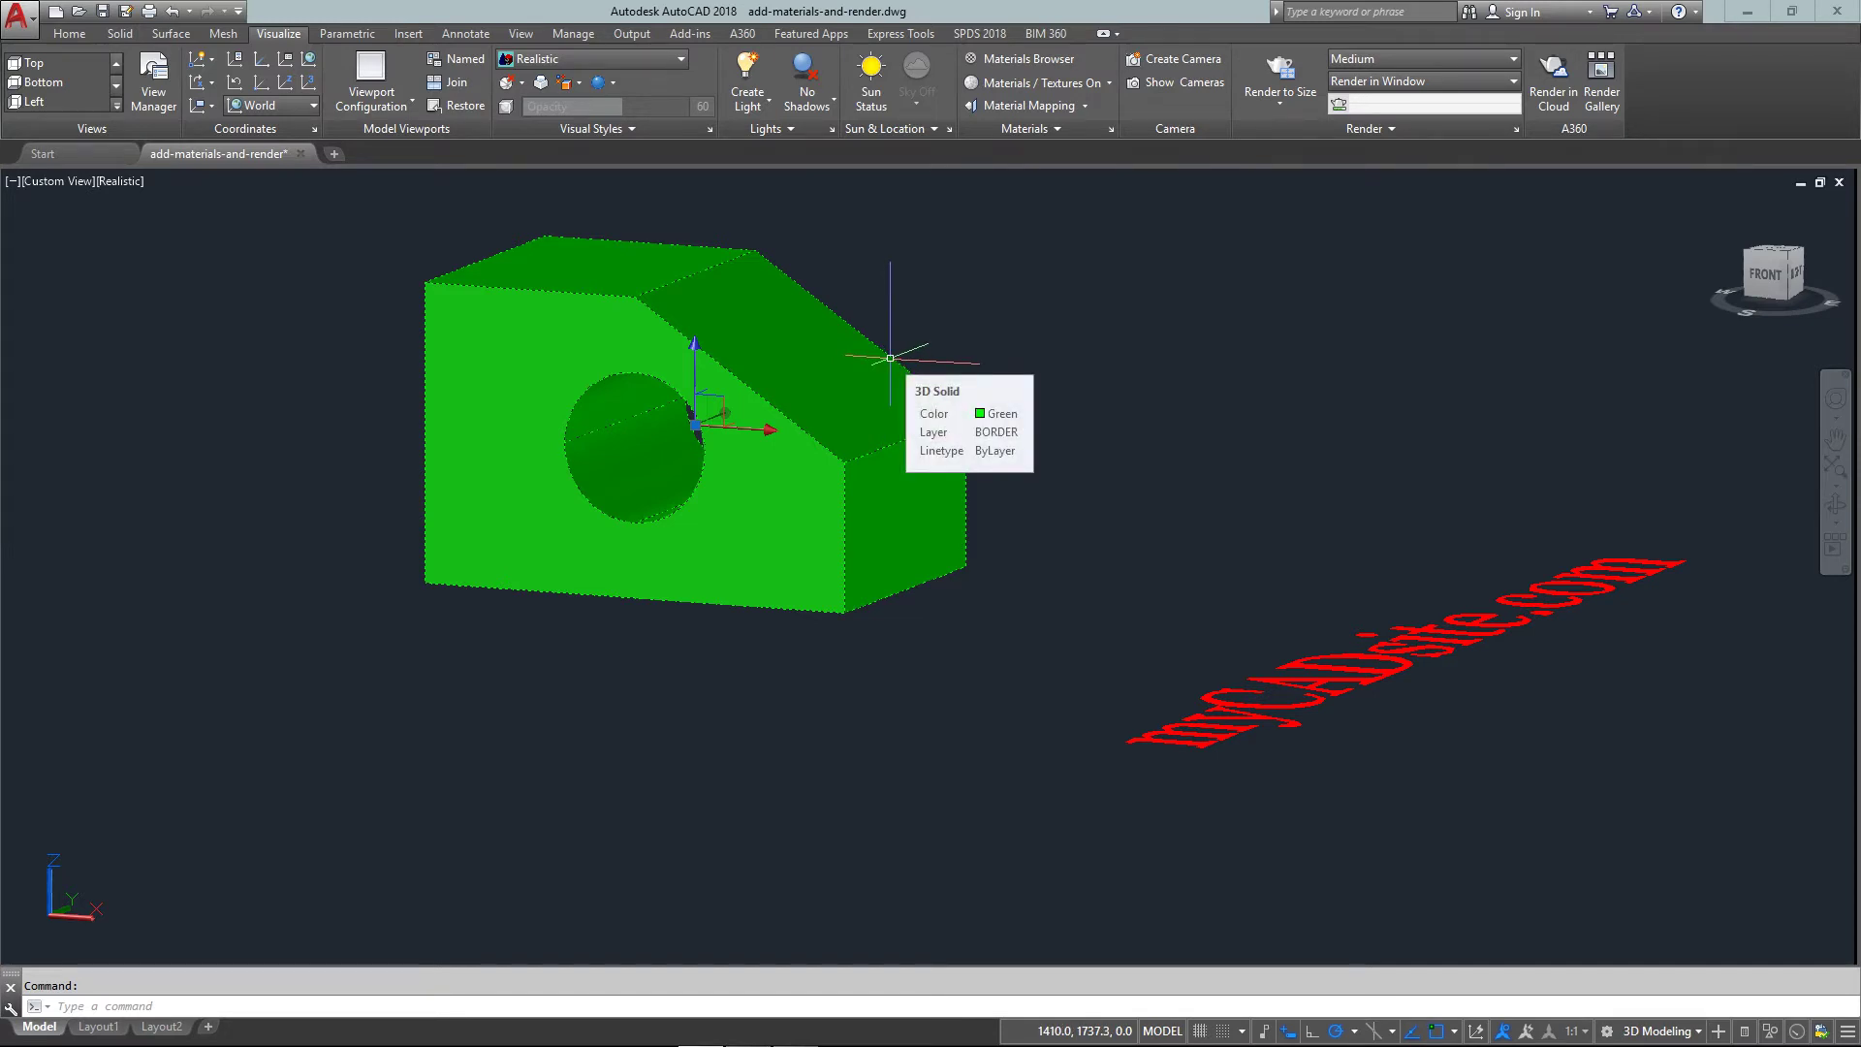
pyautogui.press('Escape')
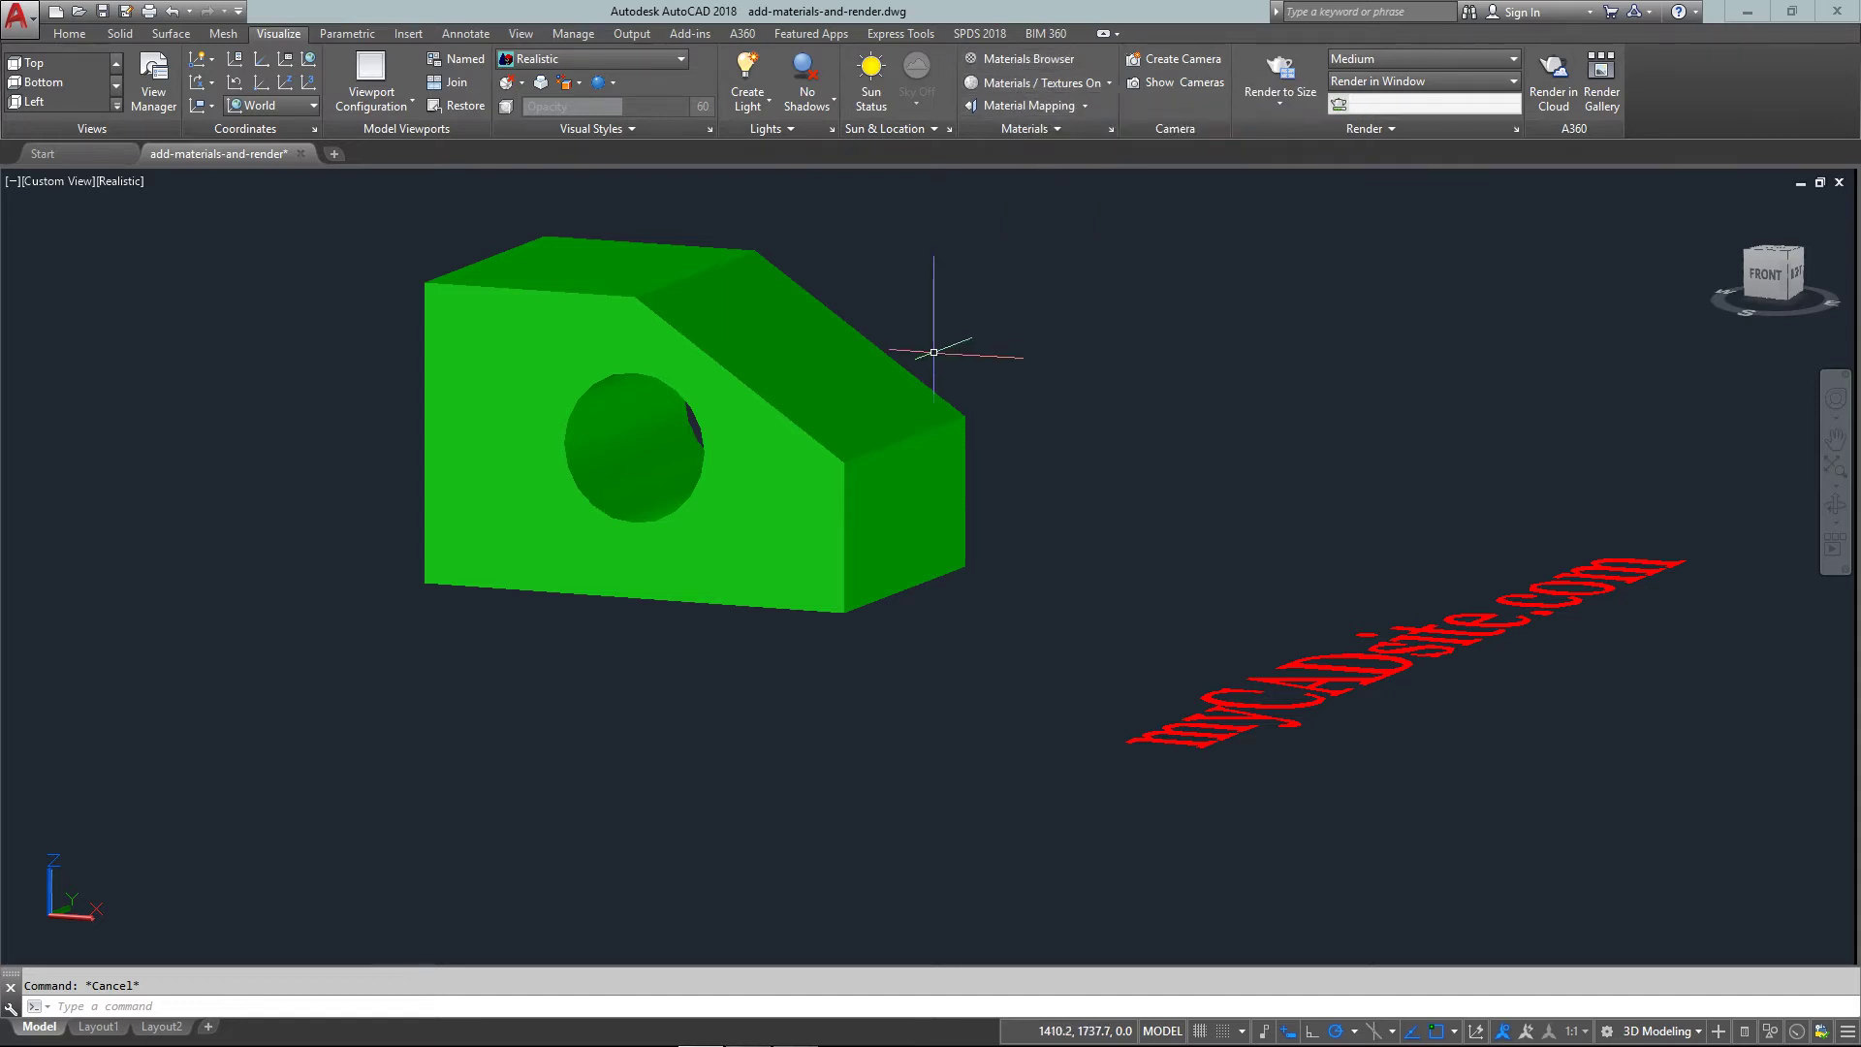
# Step: Open the Materials Browser with the RMAT command, move it beside the block and turn on its auto-hide
pyautogui.write('RMAT')
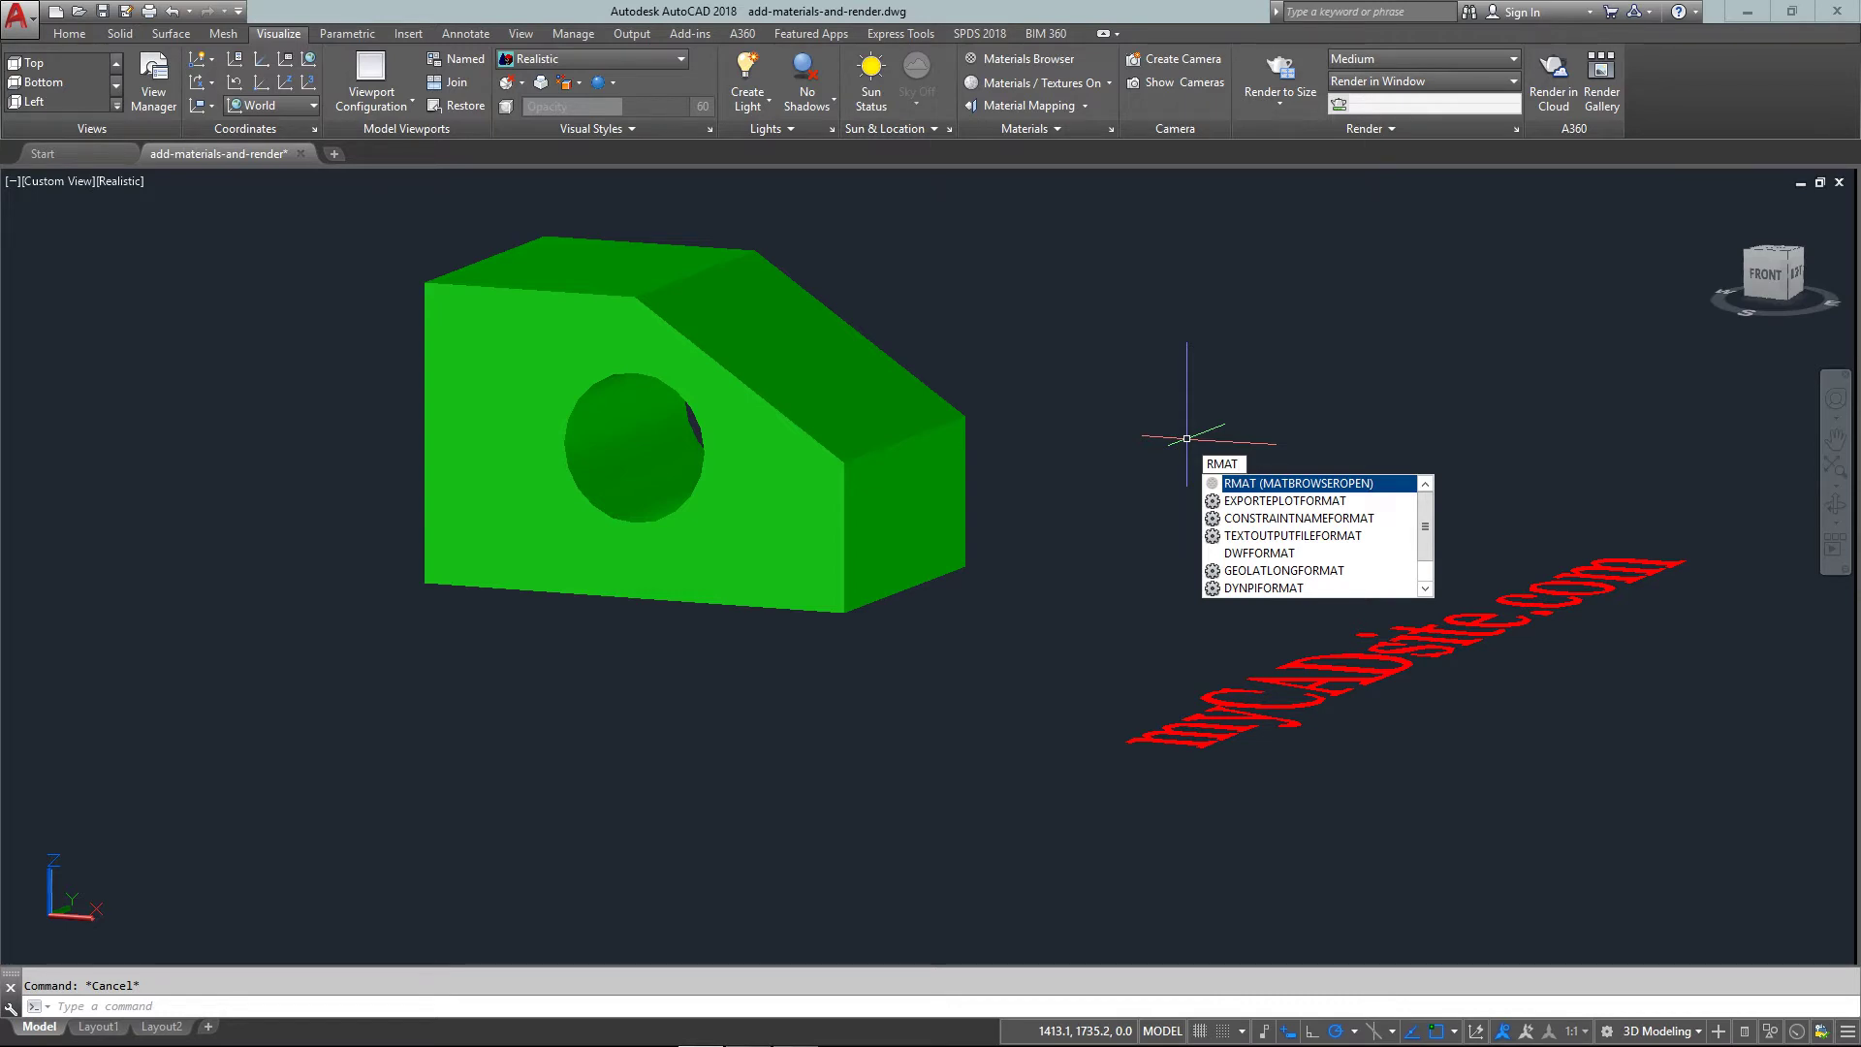
pyautogui.press('Return')
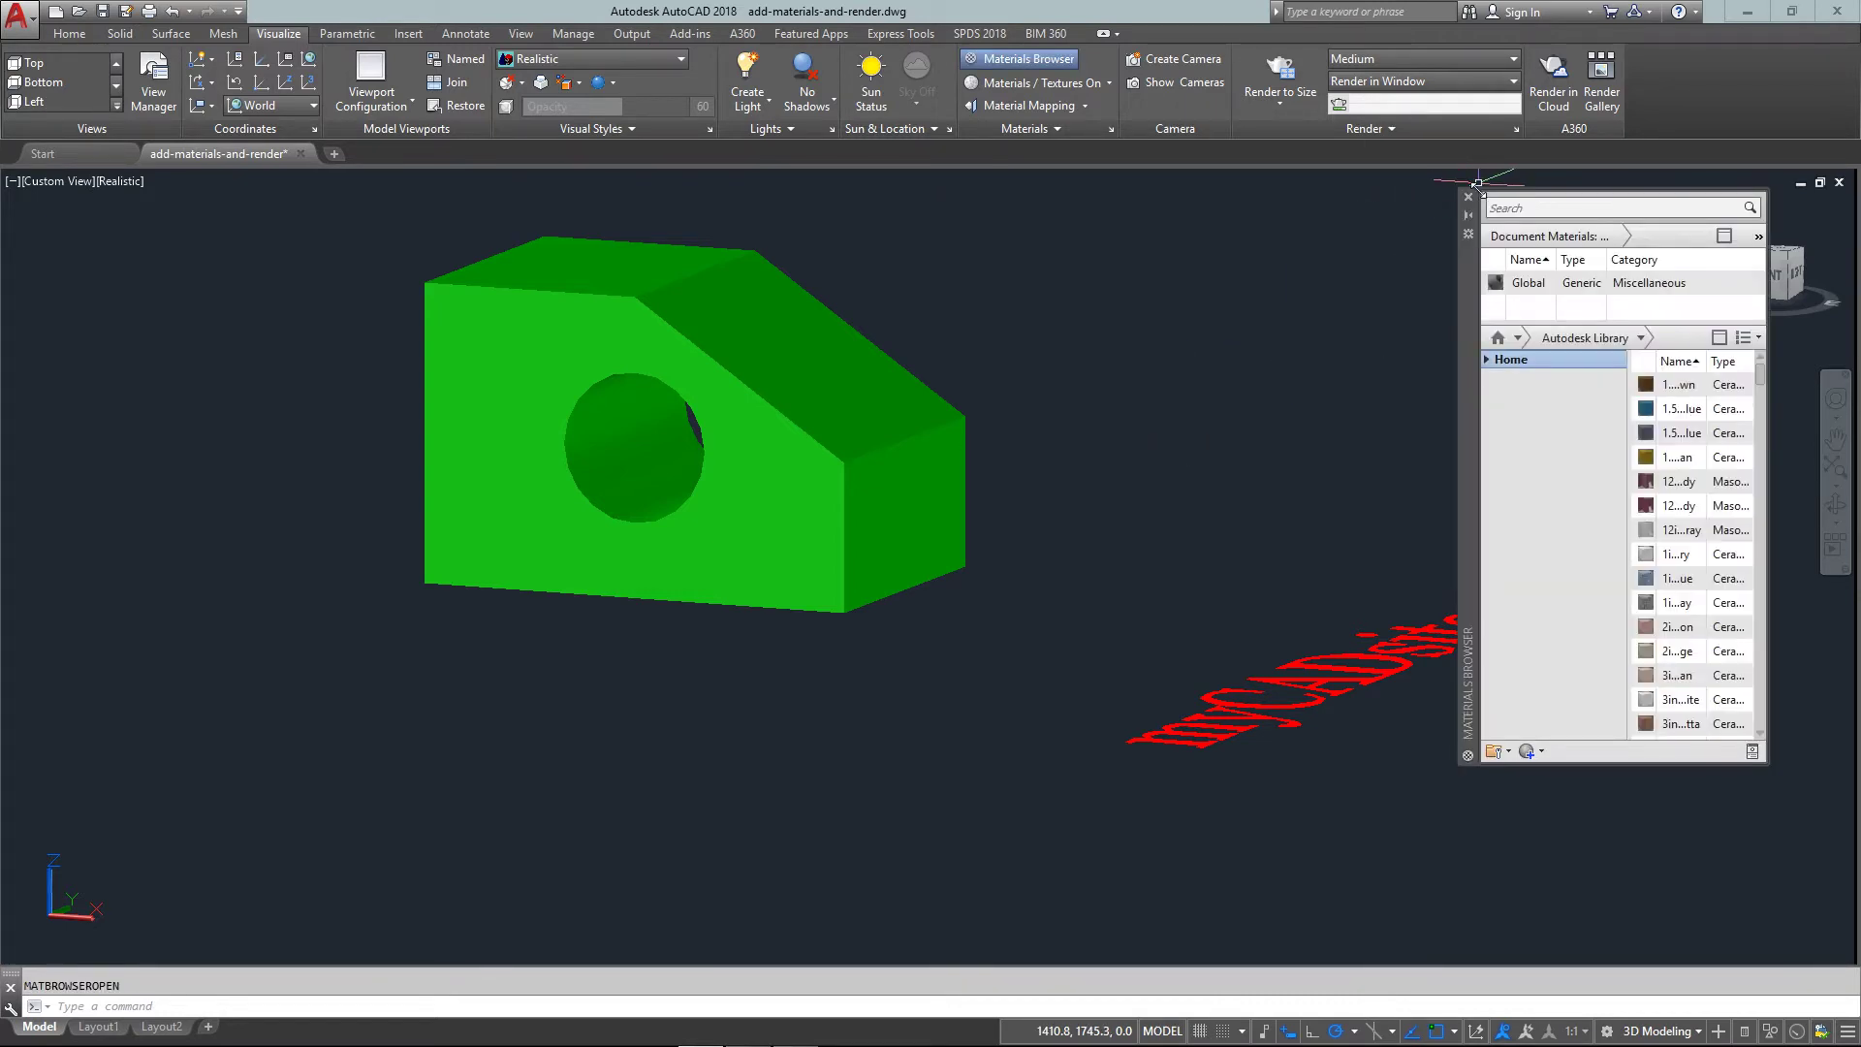
pyautogui.moveTo(1464, 275); pyautogui.dragTo(1028, 279)
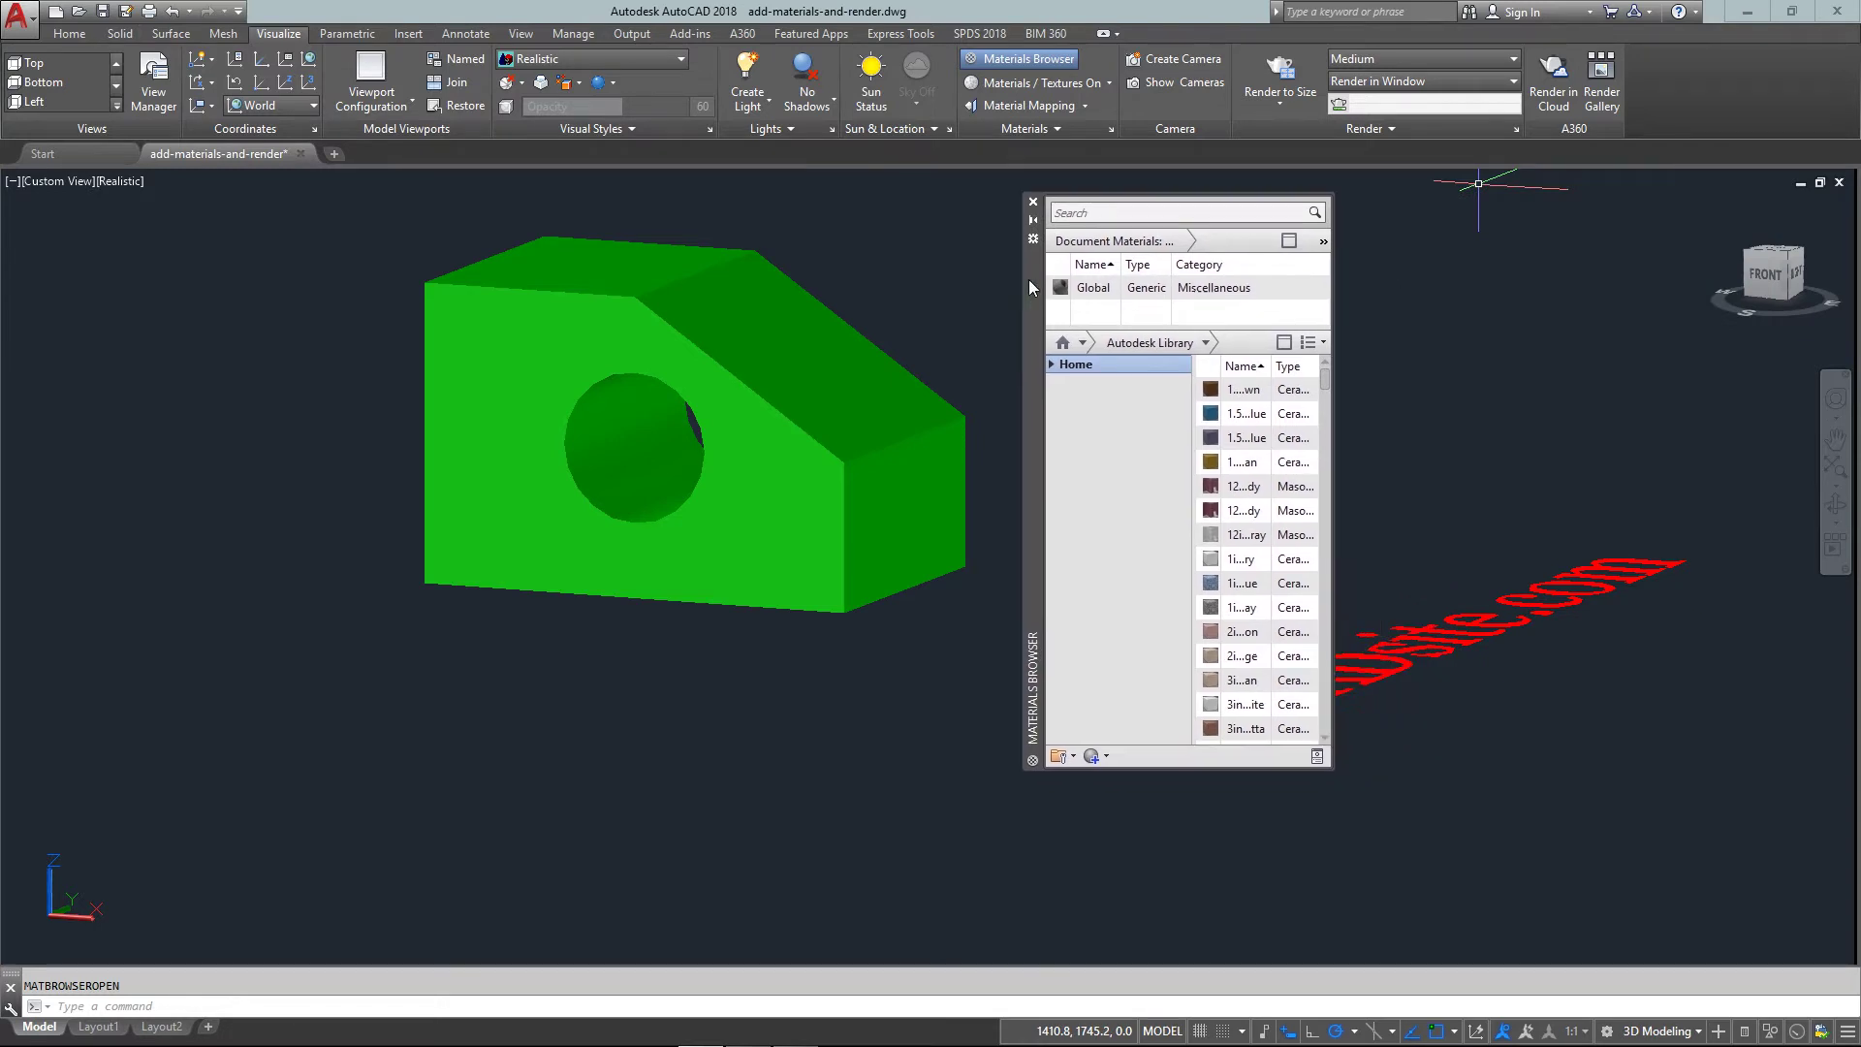
pyautogui.click(1034, 222)
pyautogui.moveTo(1034, 225)
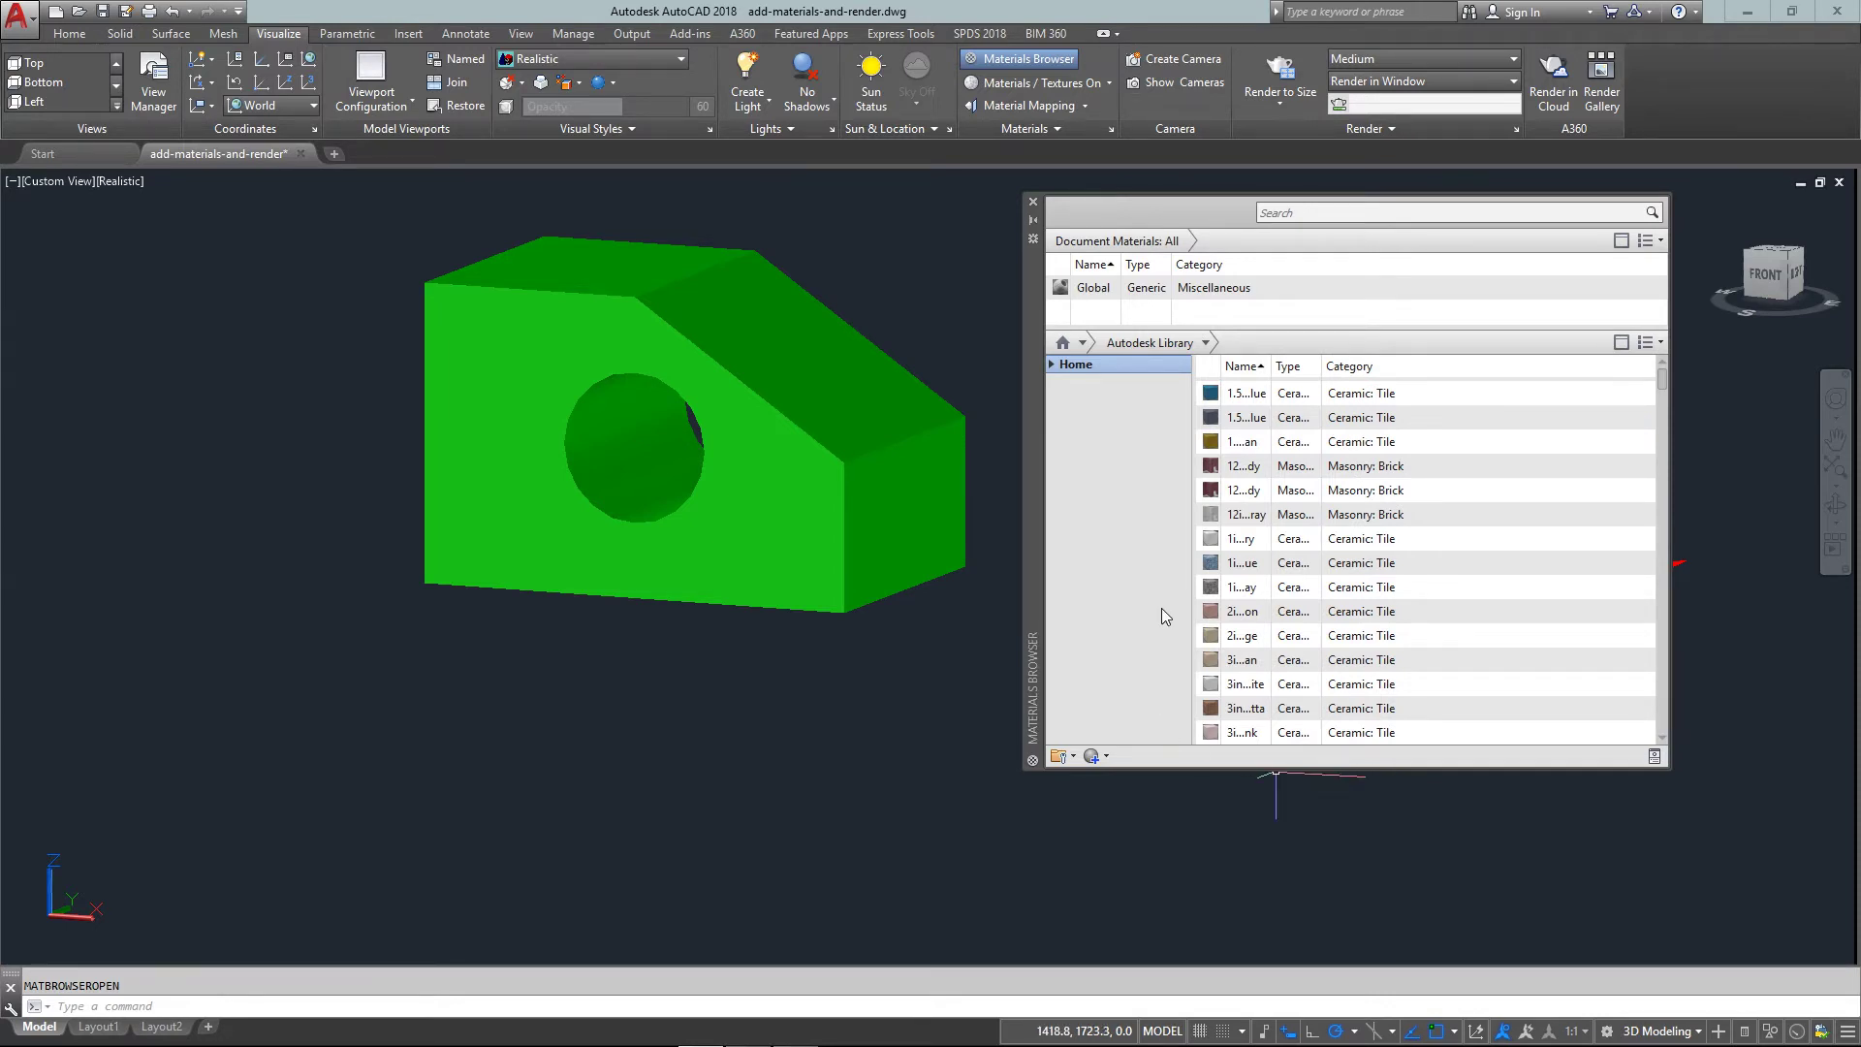
# Step: Purge all unused materials from the document's material list
pyautogui.click(1119, 287)
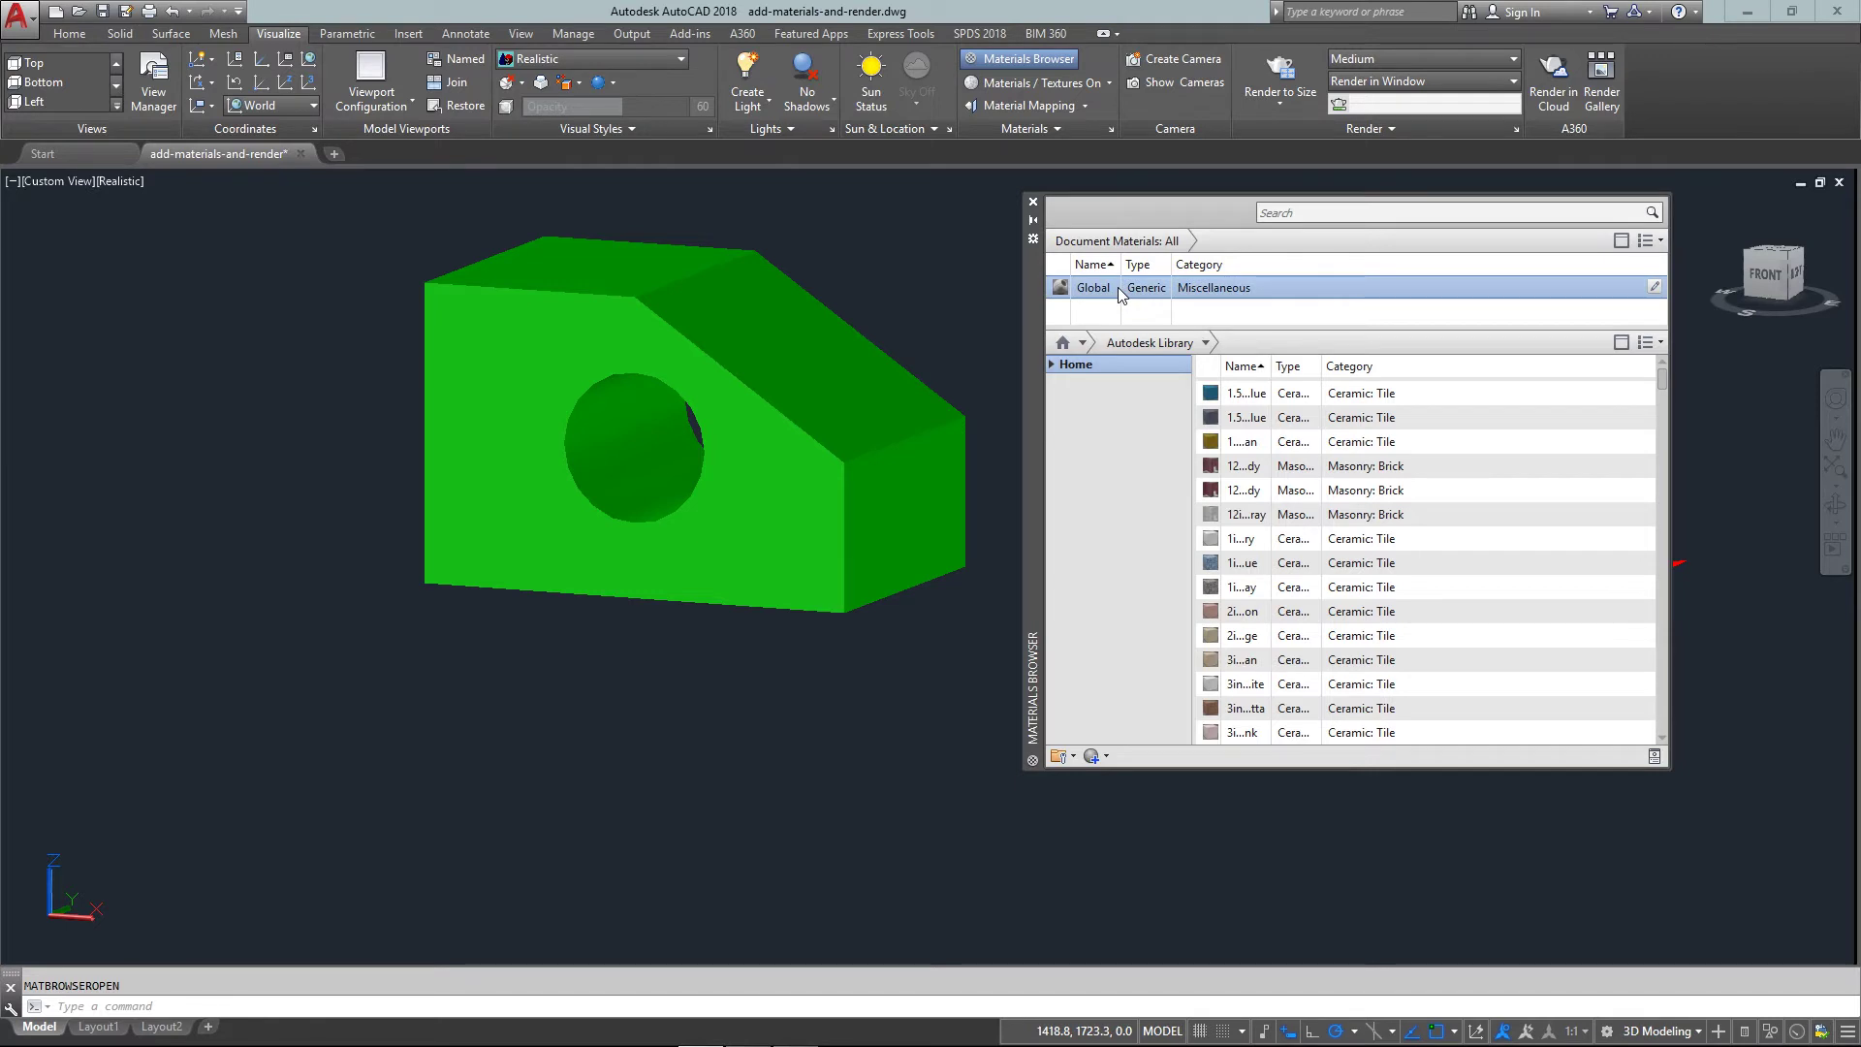
pyautogui.rightClick(1119, 287)
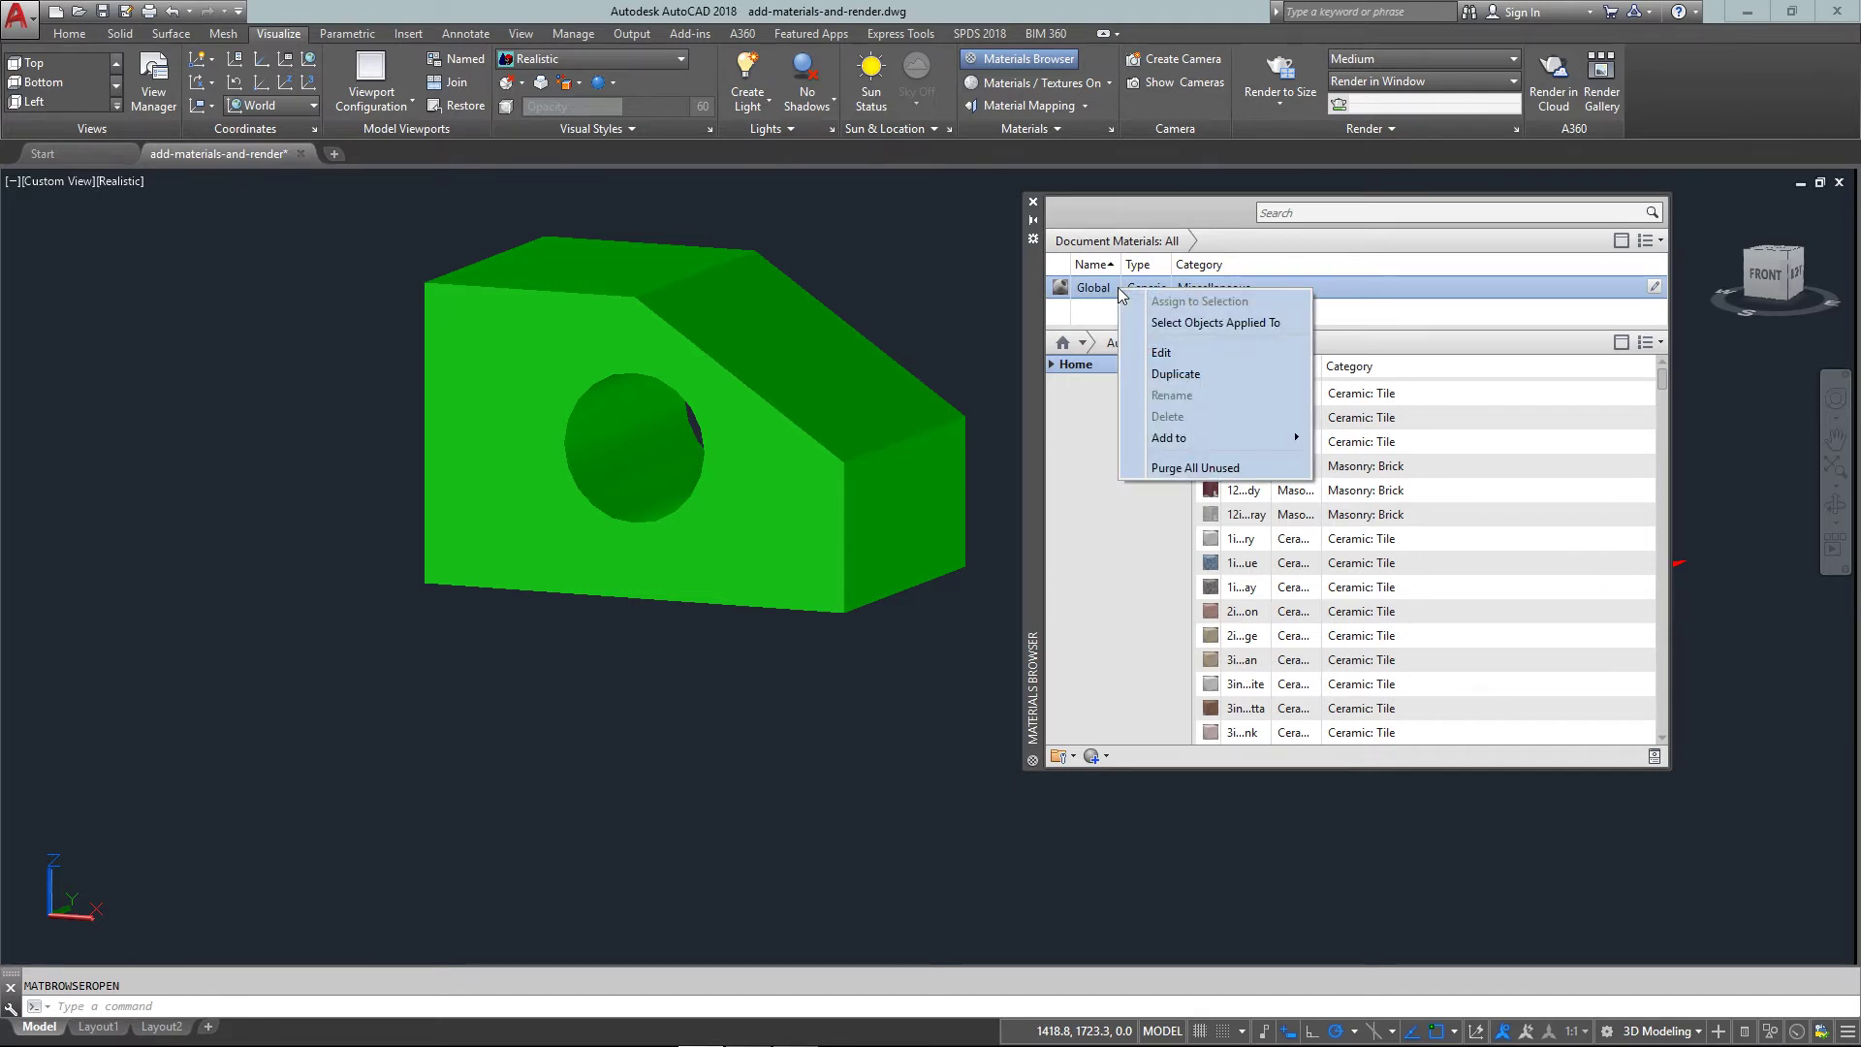
pyautogui.click(1197, 469)
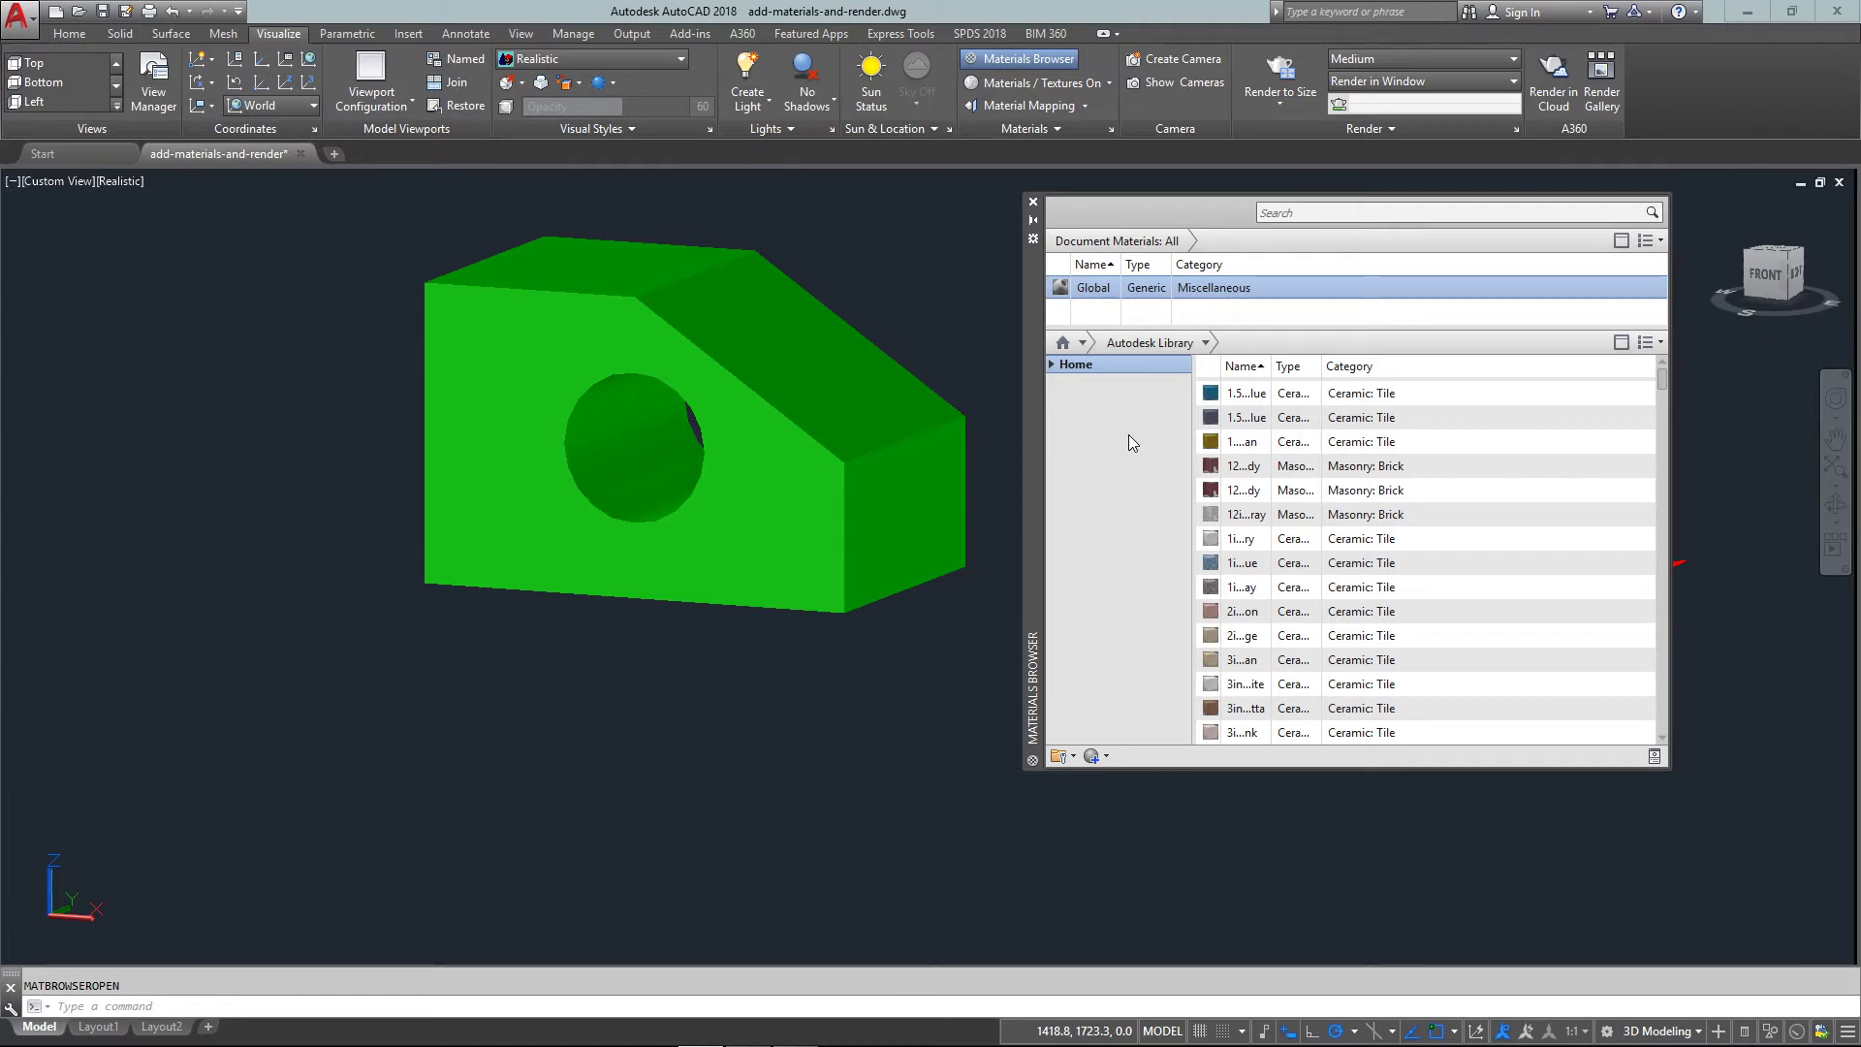
# Step: Pan the view so the green block lies well clear of the expanded Materials Browser
pyautogui.moveTo(1287, 543)
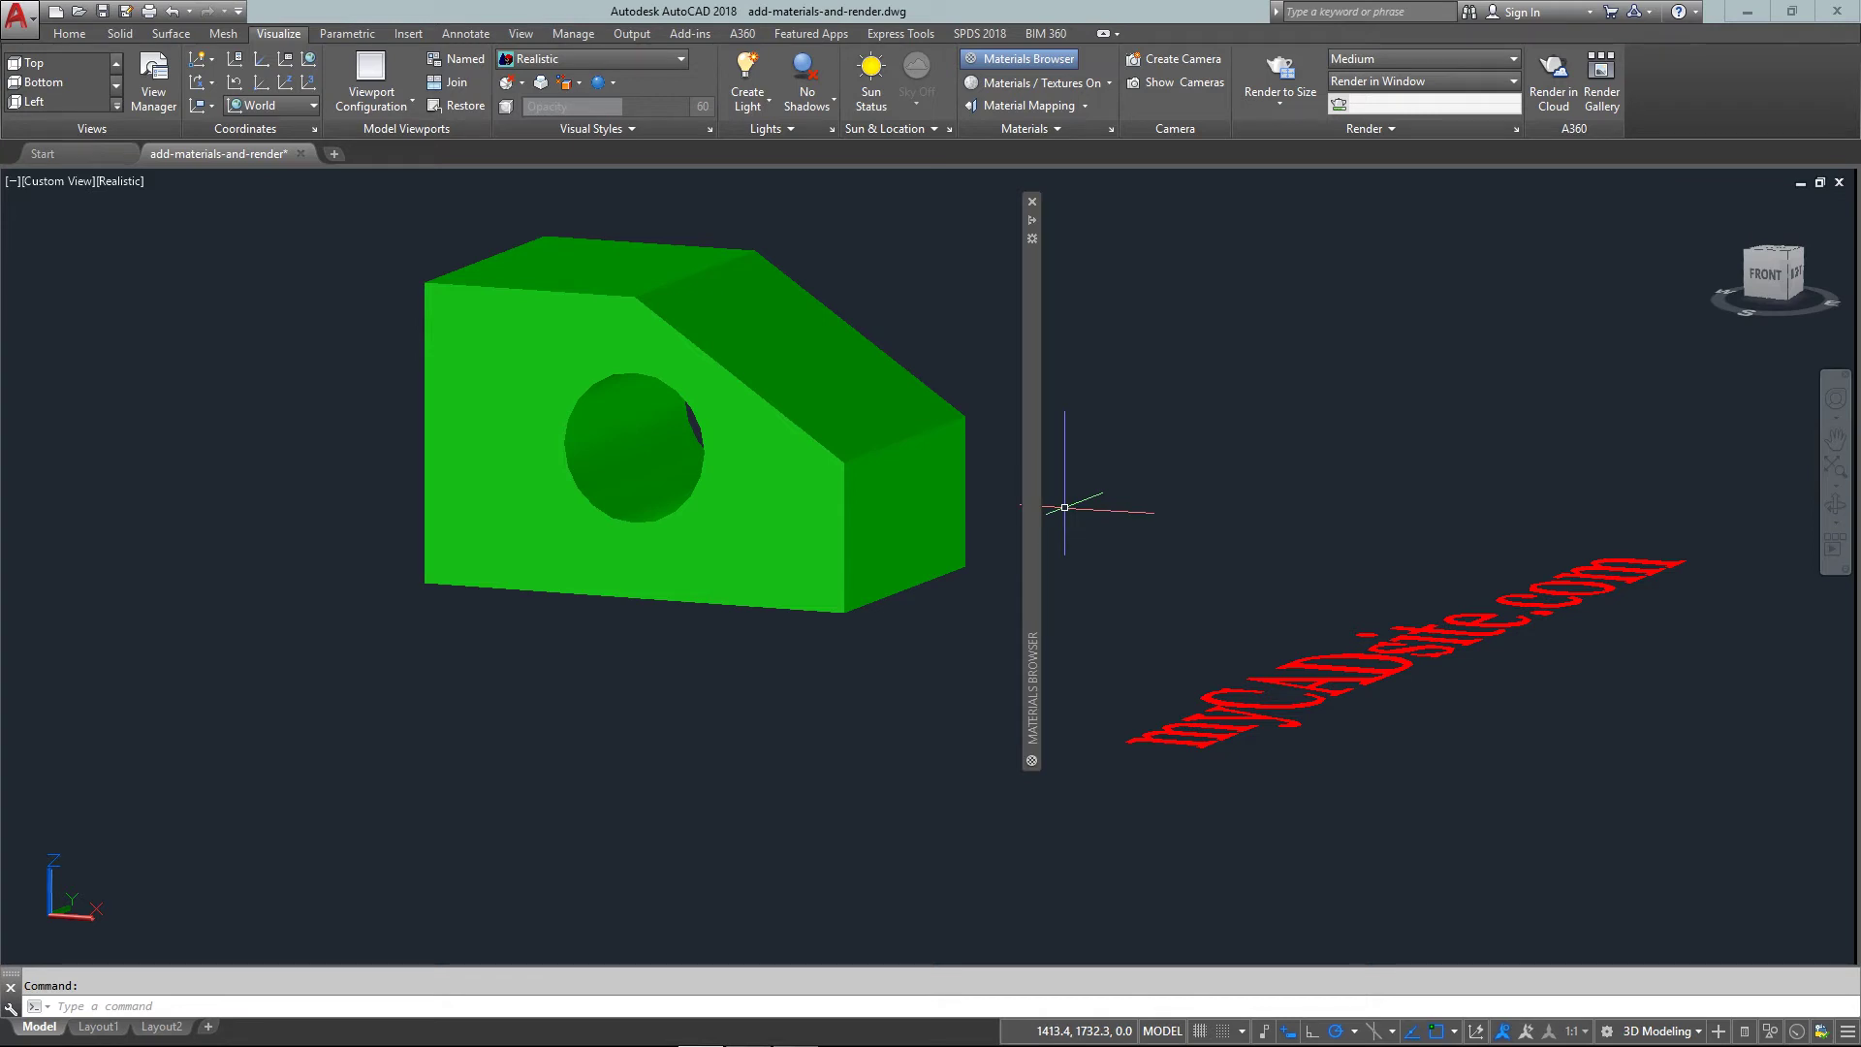
pyautogui.write('pan')
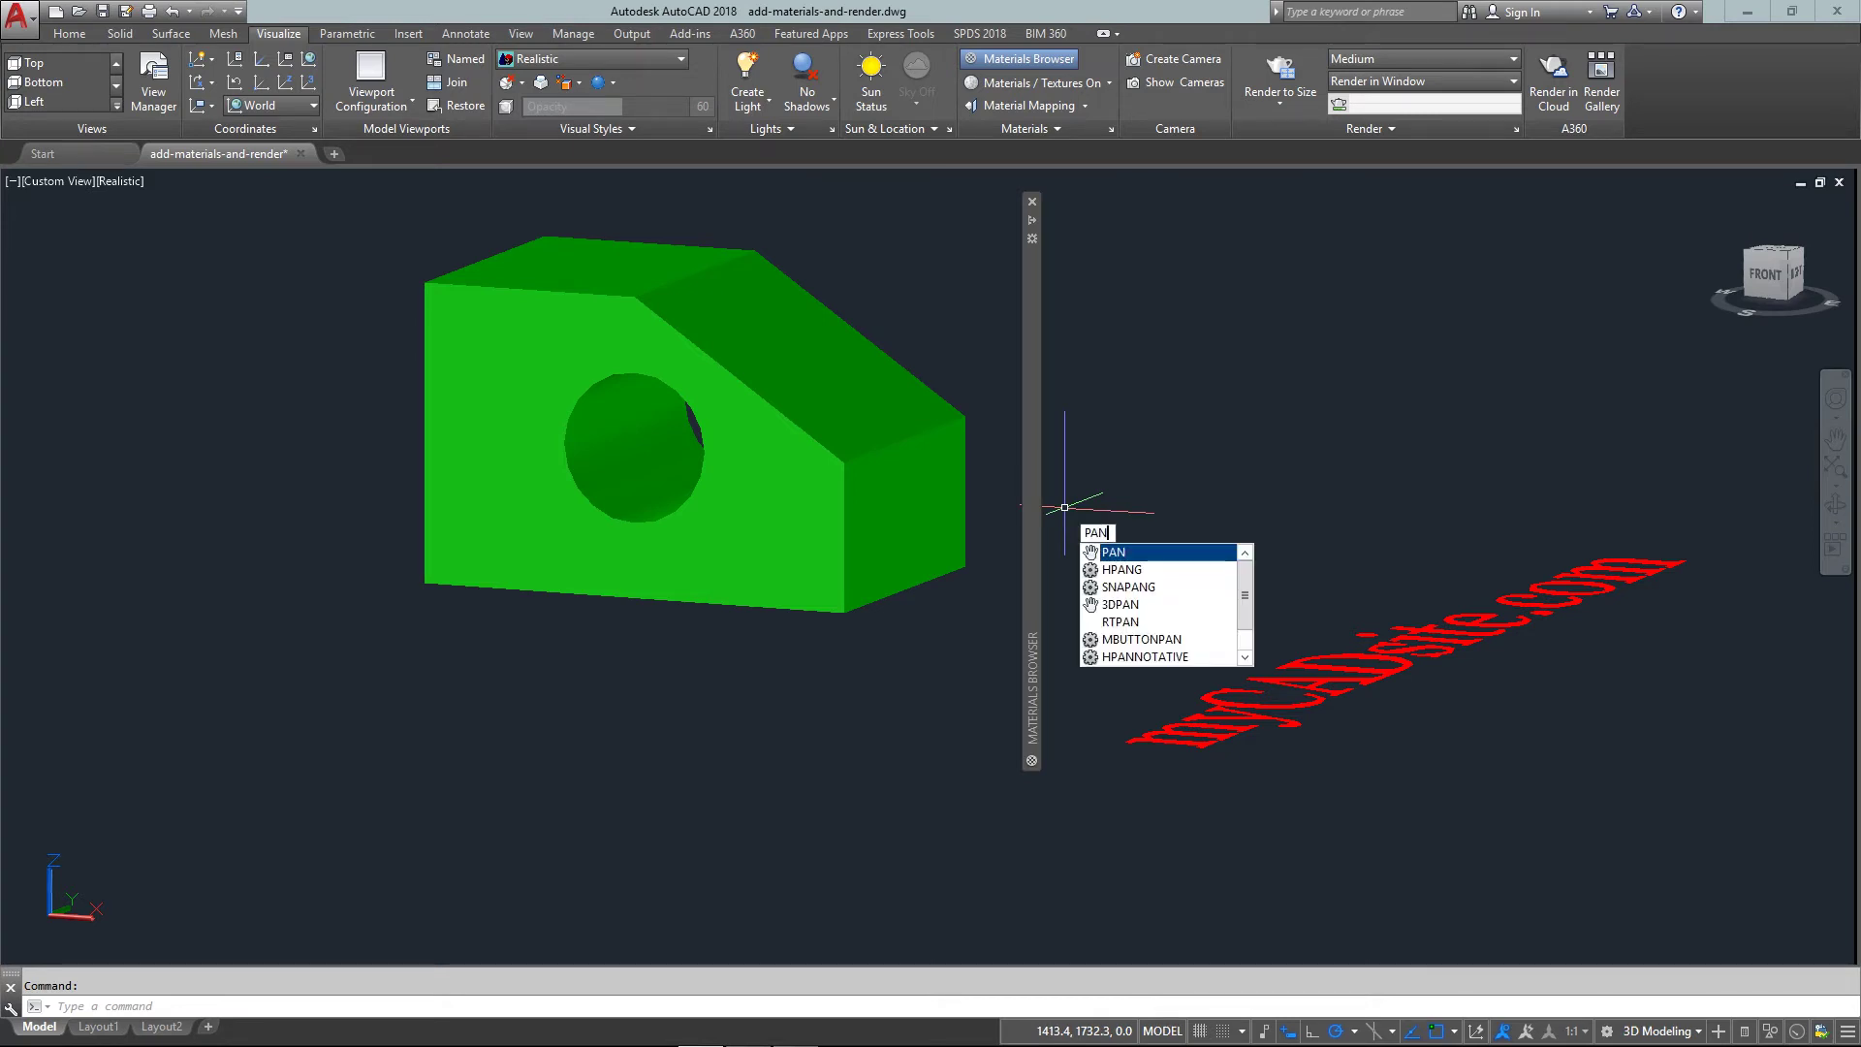
pyautogui.press('Return')
pyautogui.moveTo(880, 494)
pyautogui.mouseDown()
pyautogui.moveTo(465, 553)
pyautogui.moveTo(478, 566)
pyautogui.moveTo(460, 571)
pyautogui.mouseUp()
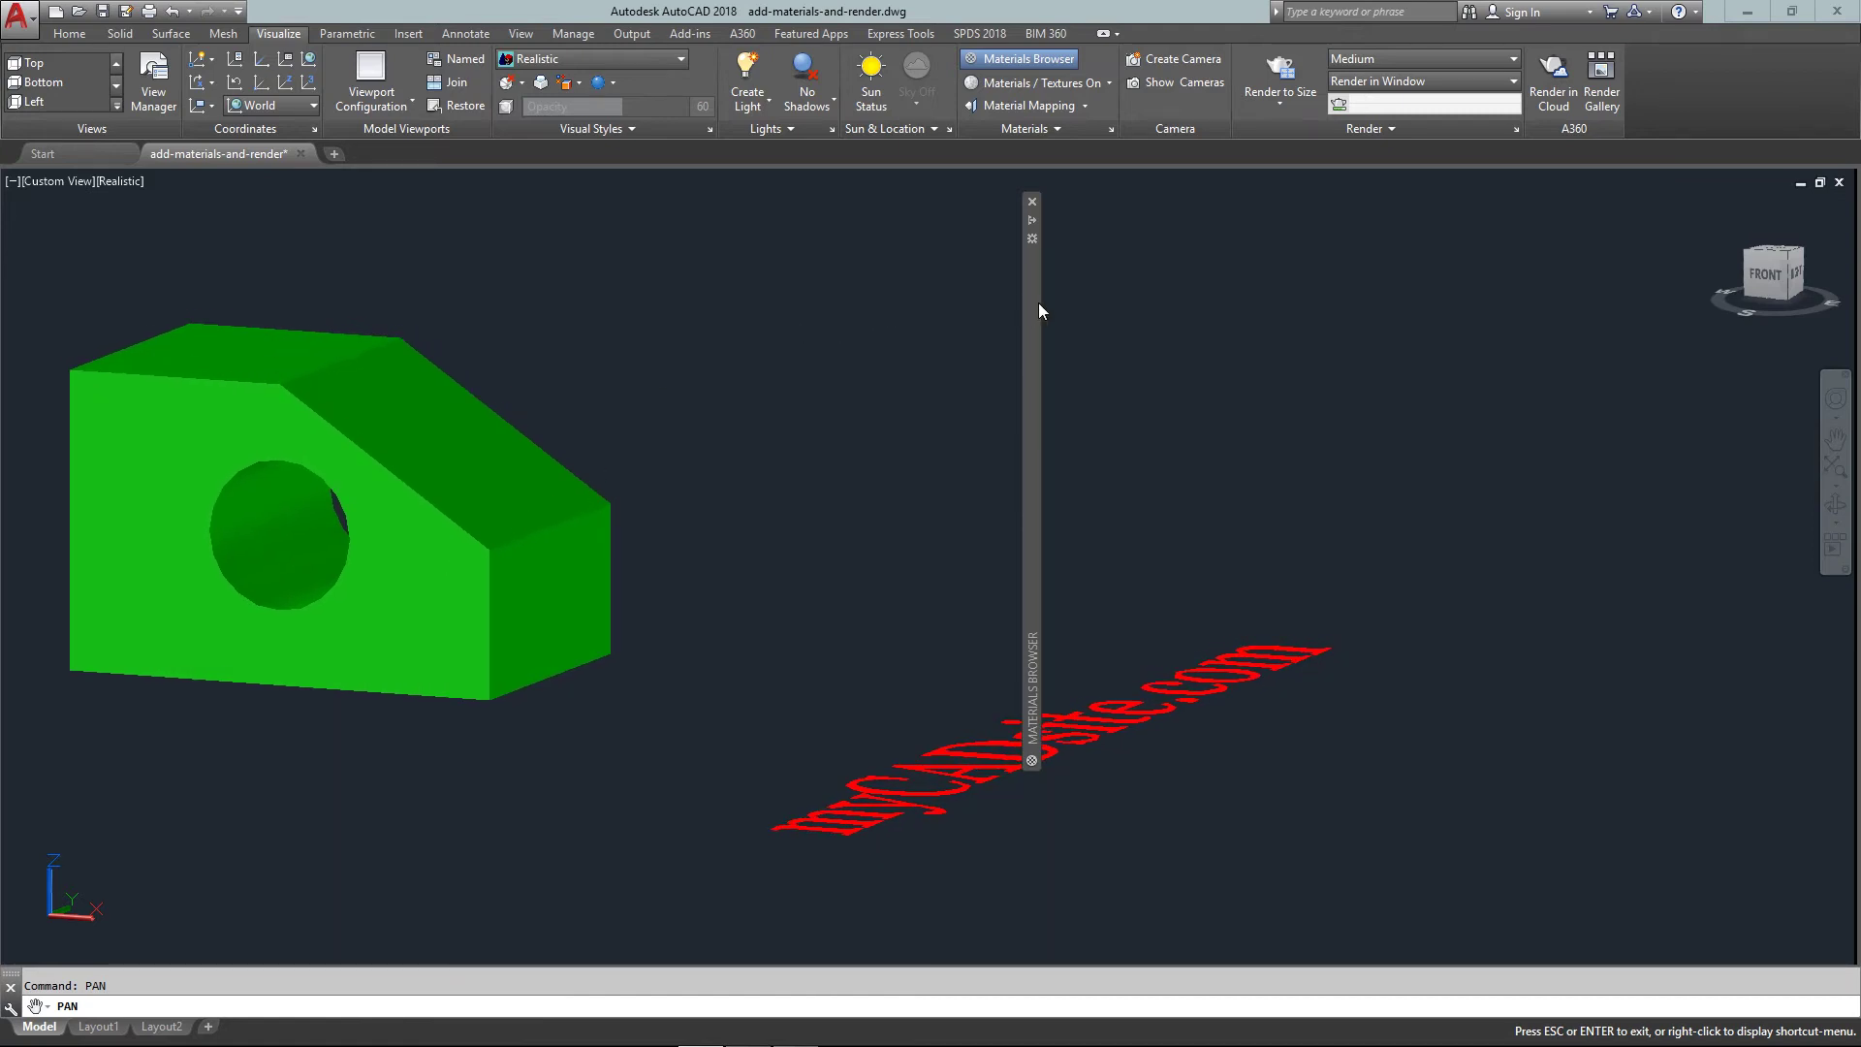
pyautogui.moveTo(1031, 295)
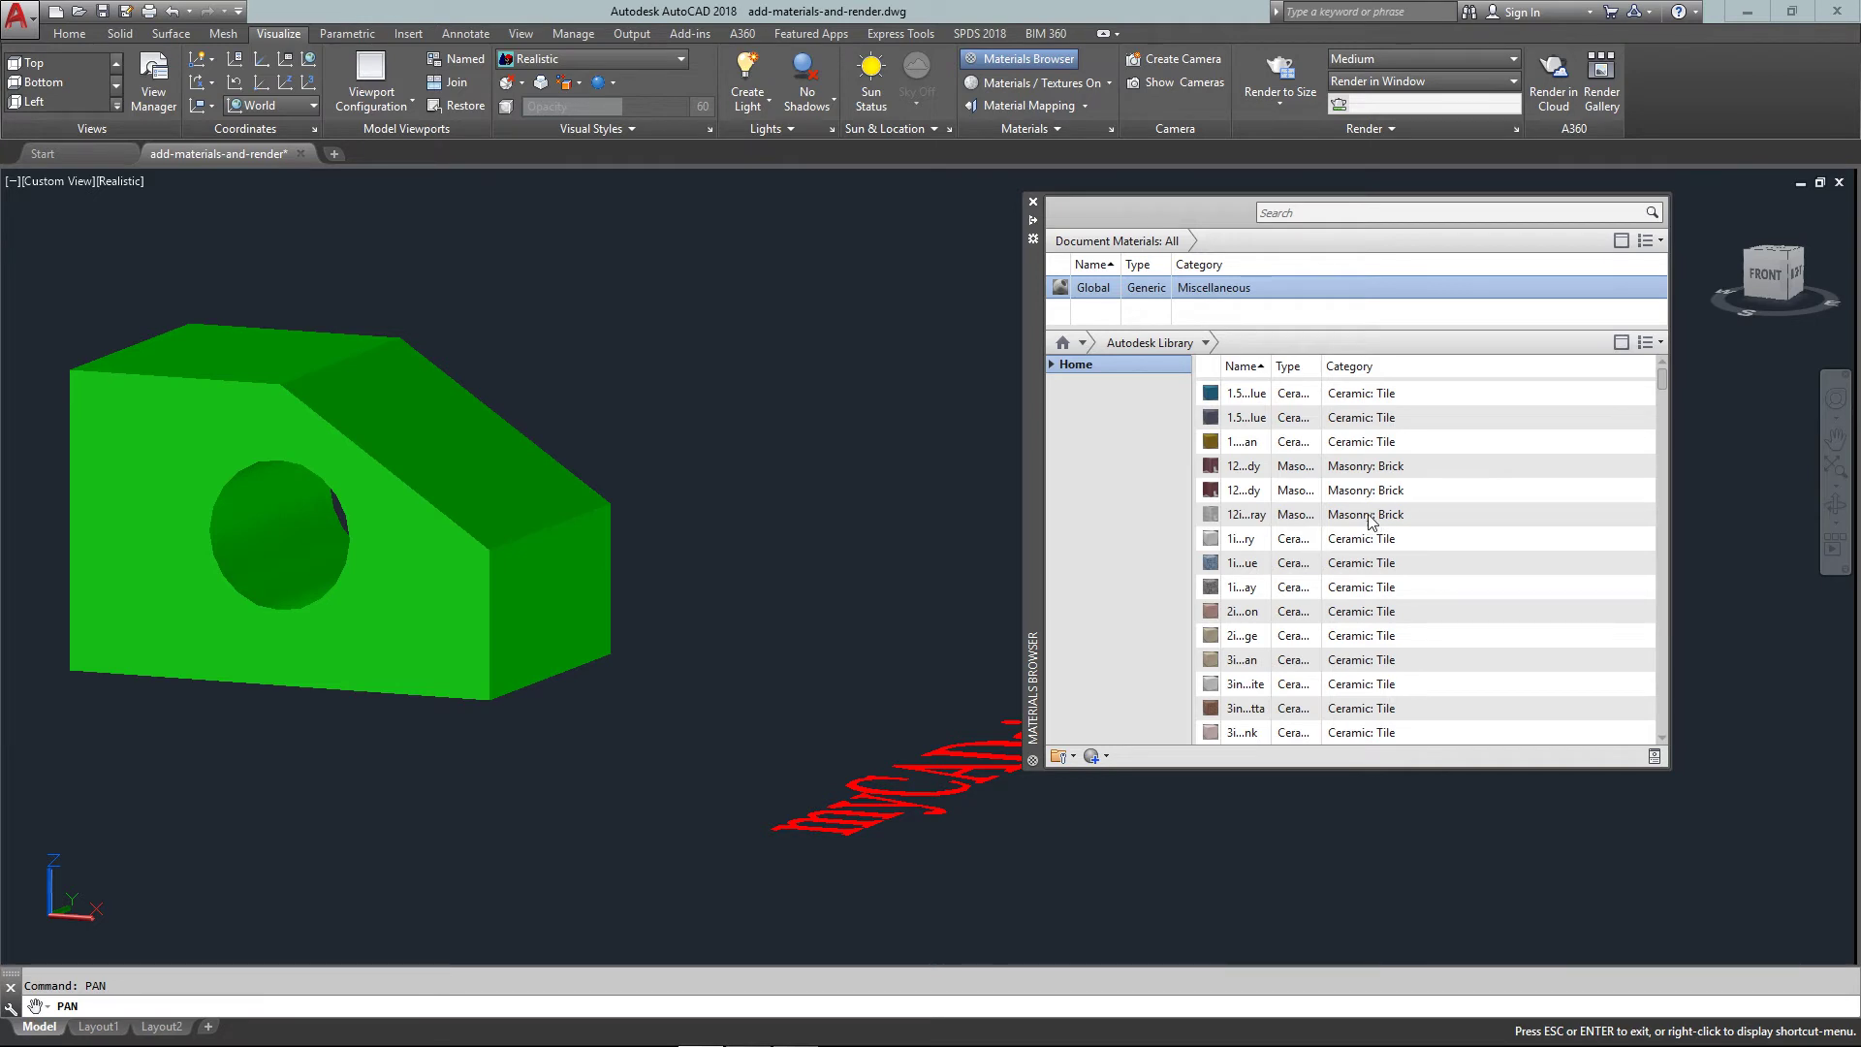
pyautogui.press('Escape')
# Step: Find Mahogany - Natural Polished in the Autodesk Library and apply it to the green block
pyautogui.scroll(-4, 1292, 534)
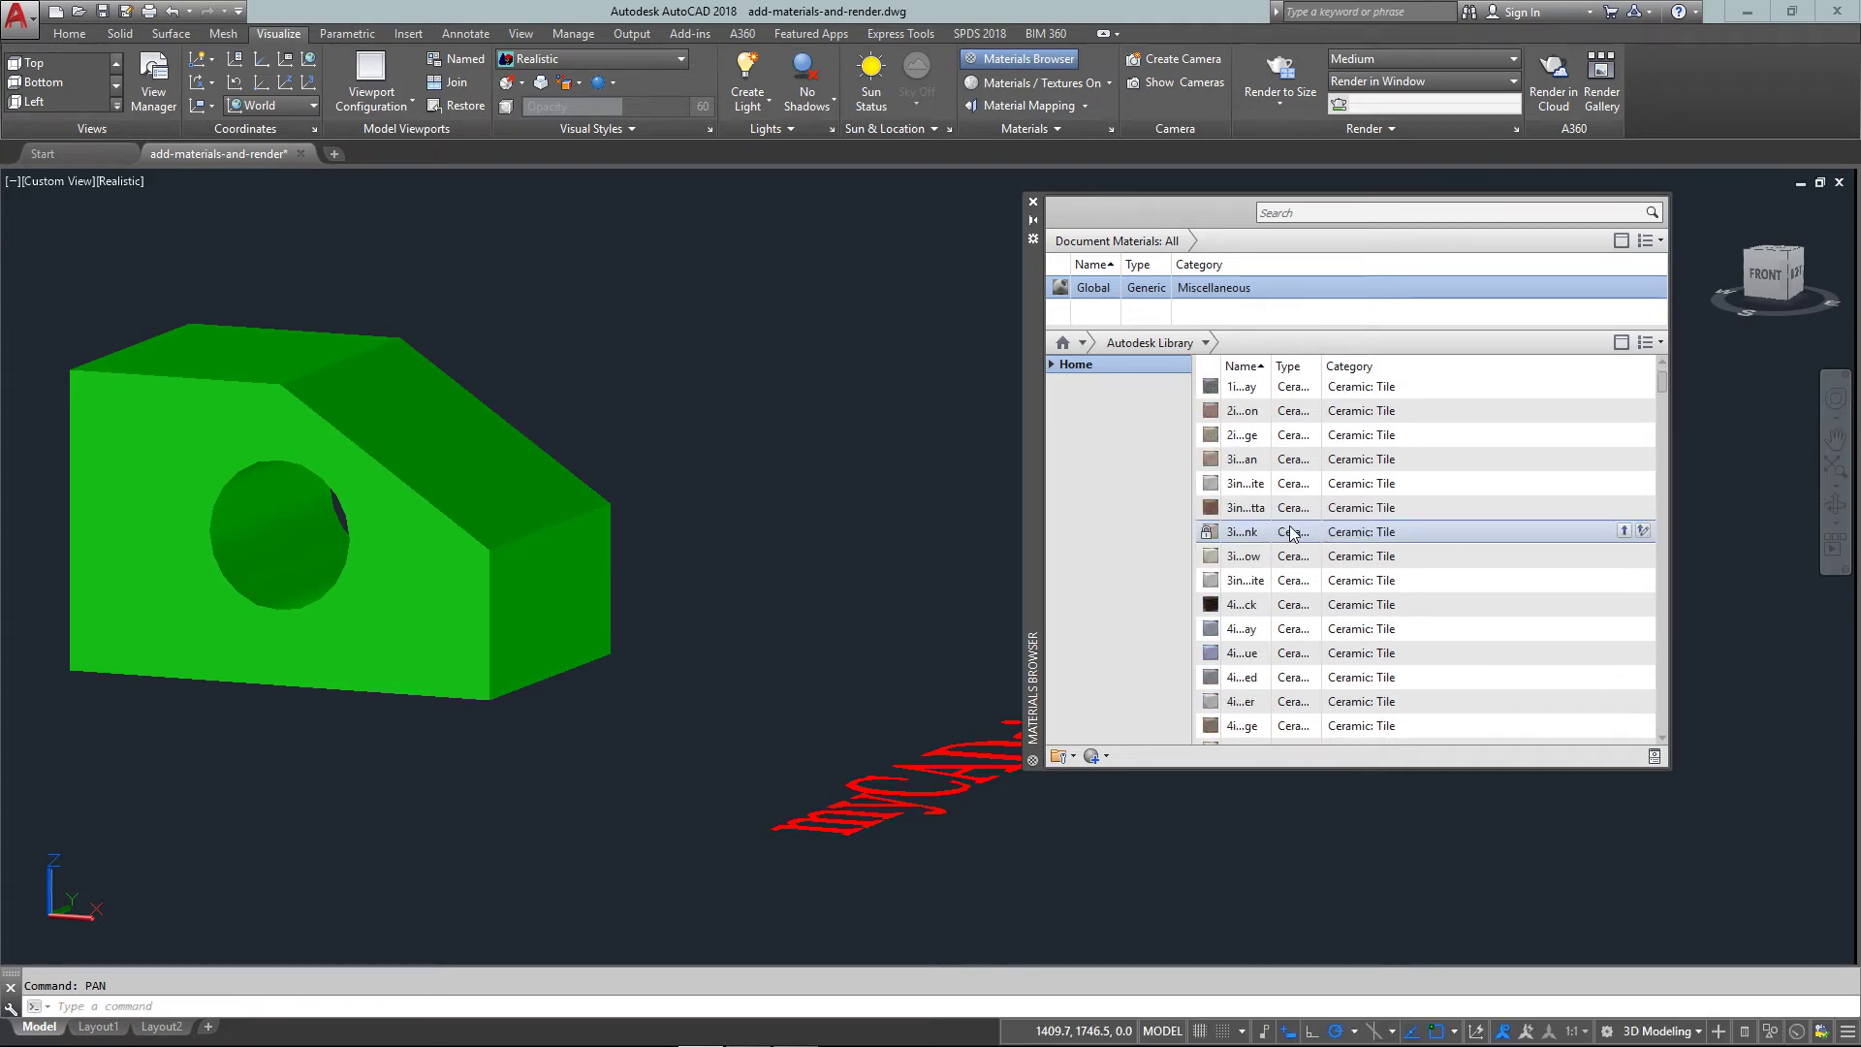
pyautogui.scroll(10, 1291, 534)
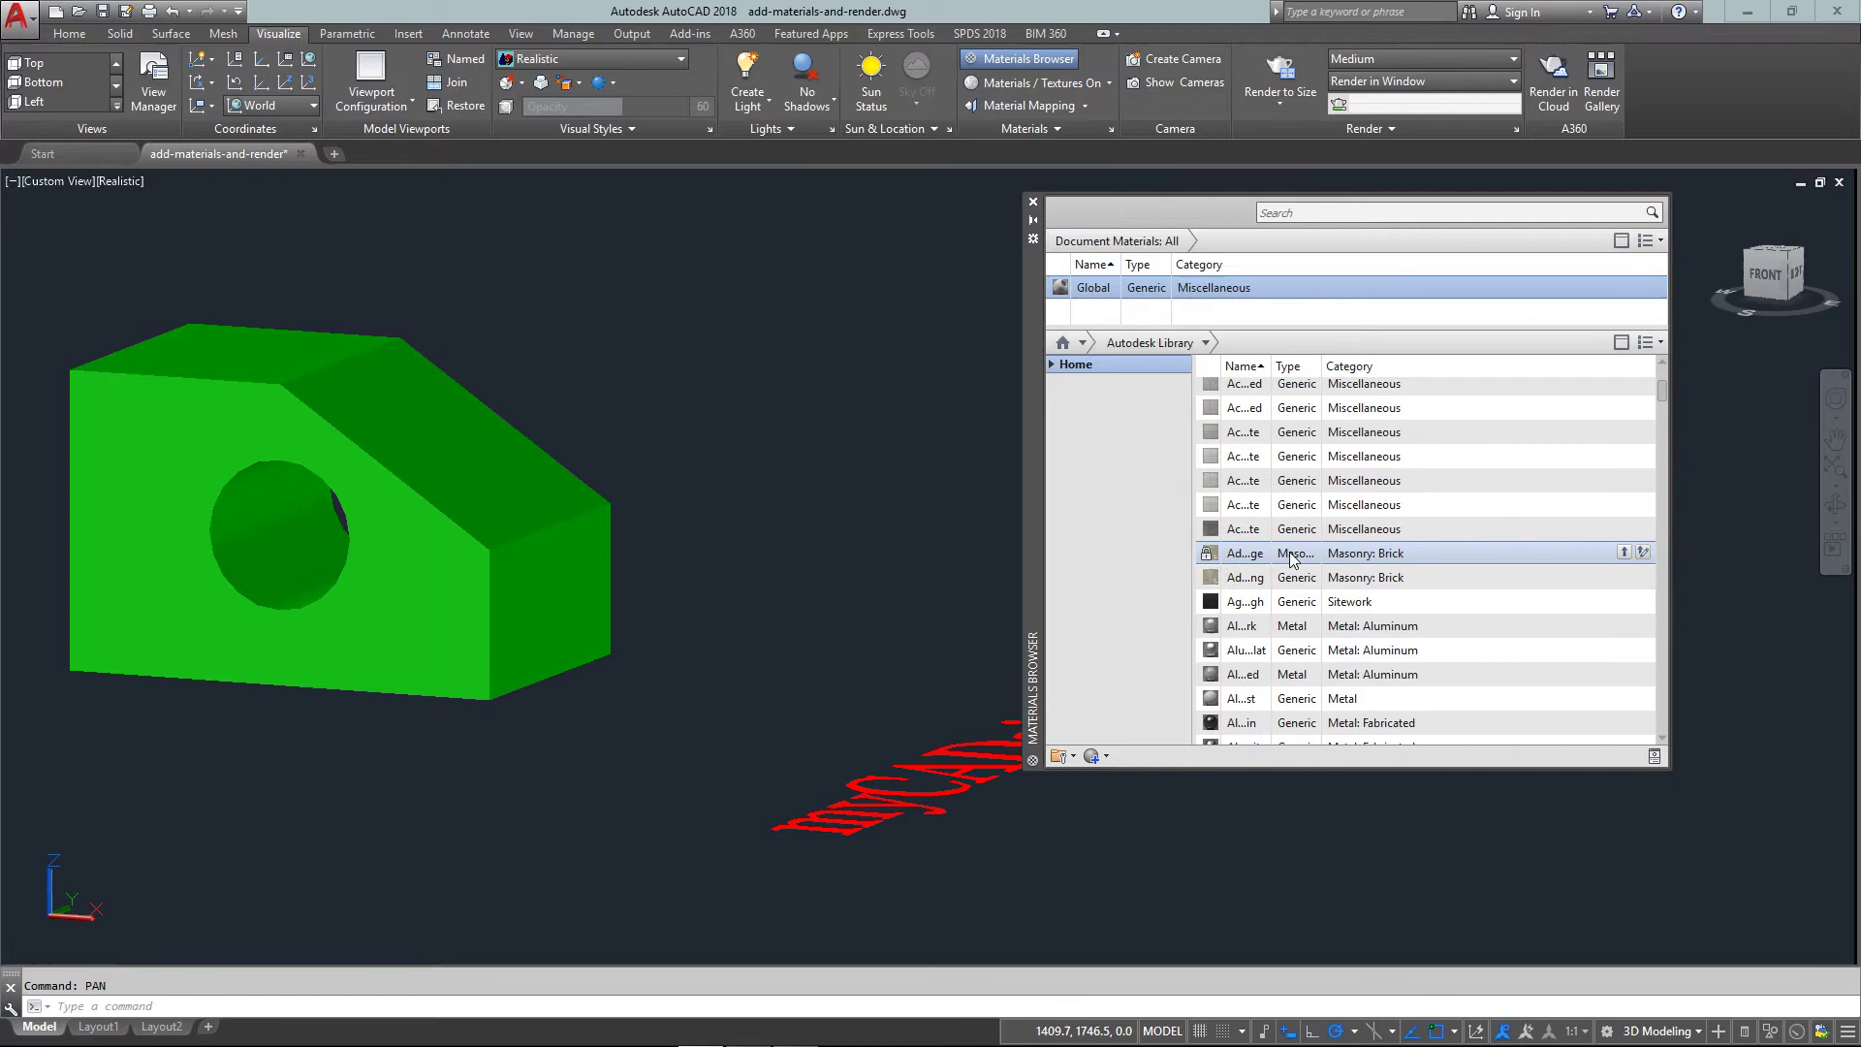
pyautogui.moveTo(1662, 394); pyautogui.dragTo(1654, 534)
pyautogui.scroll(2, 1649, 532)
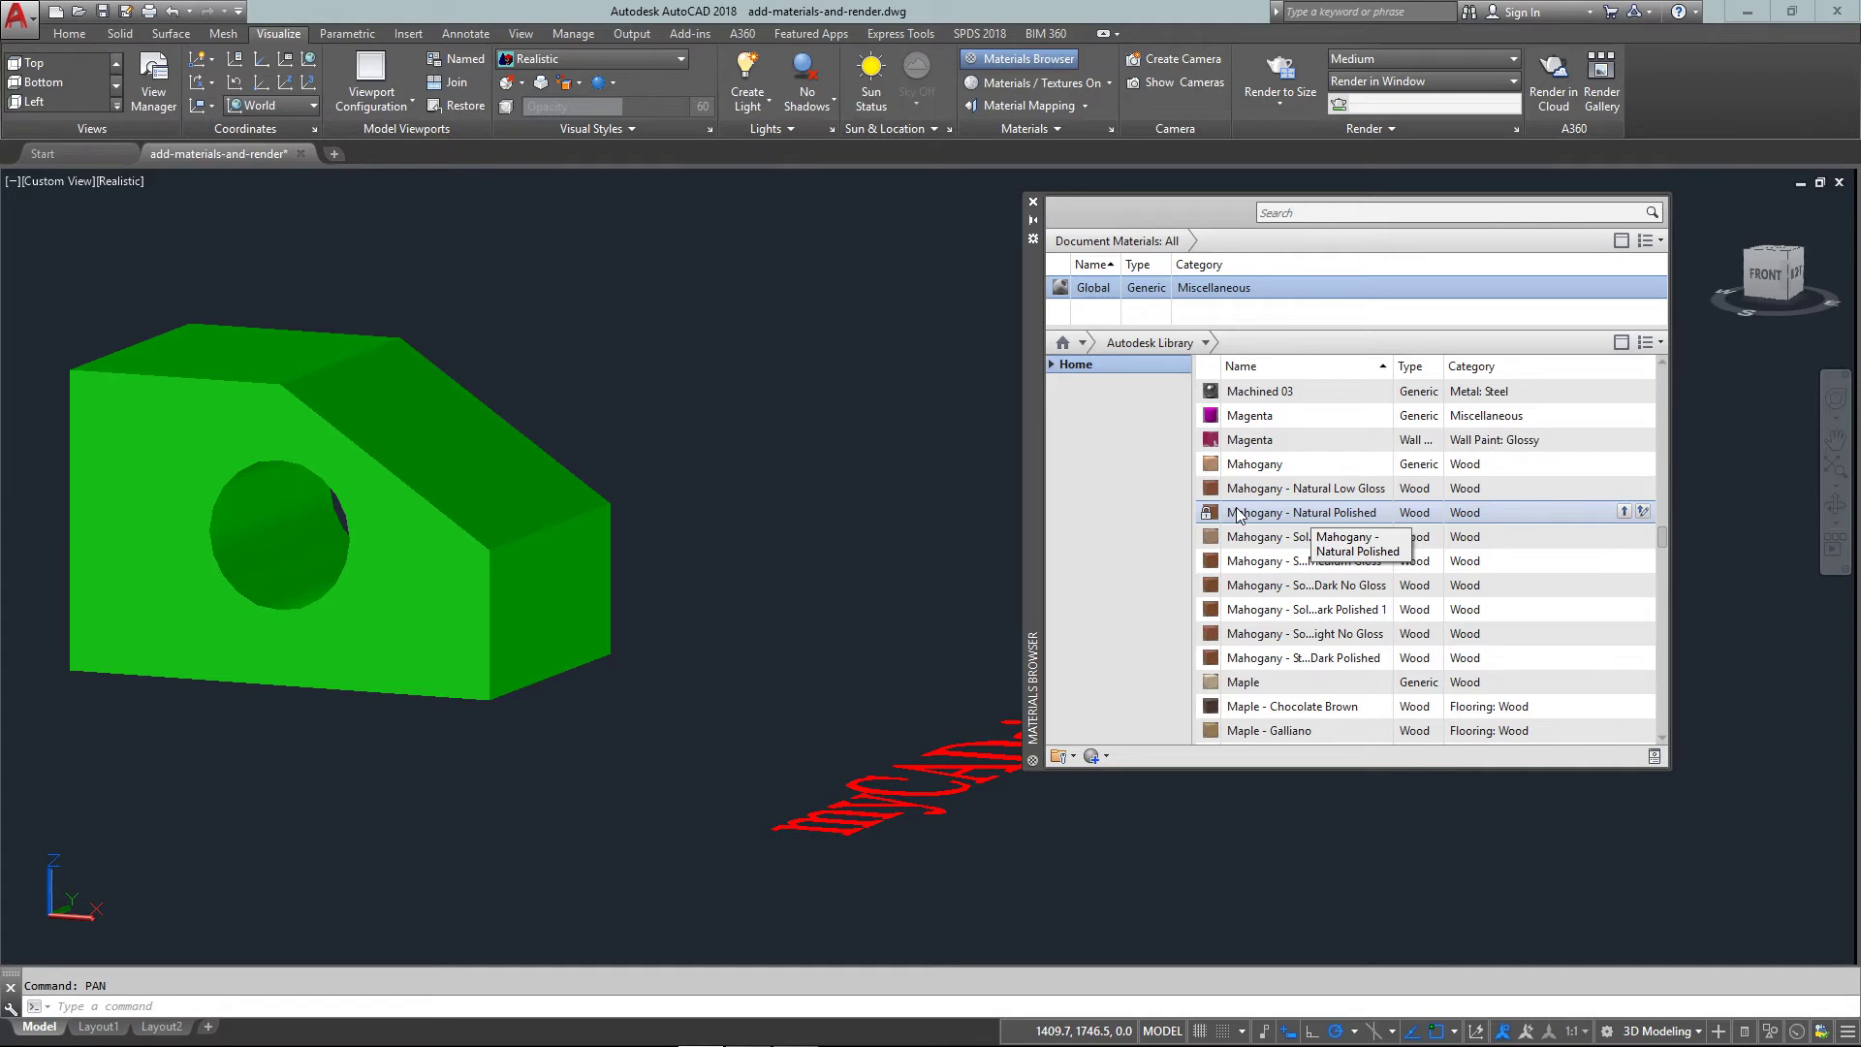
pyautogui.moveTo(1238, 513); pyautogui.dragTo(734, 491)
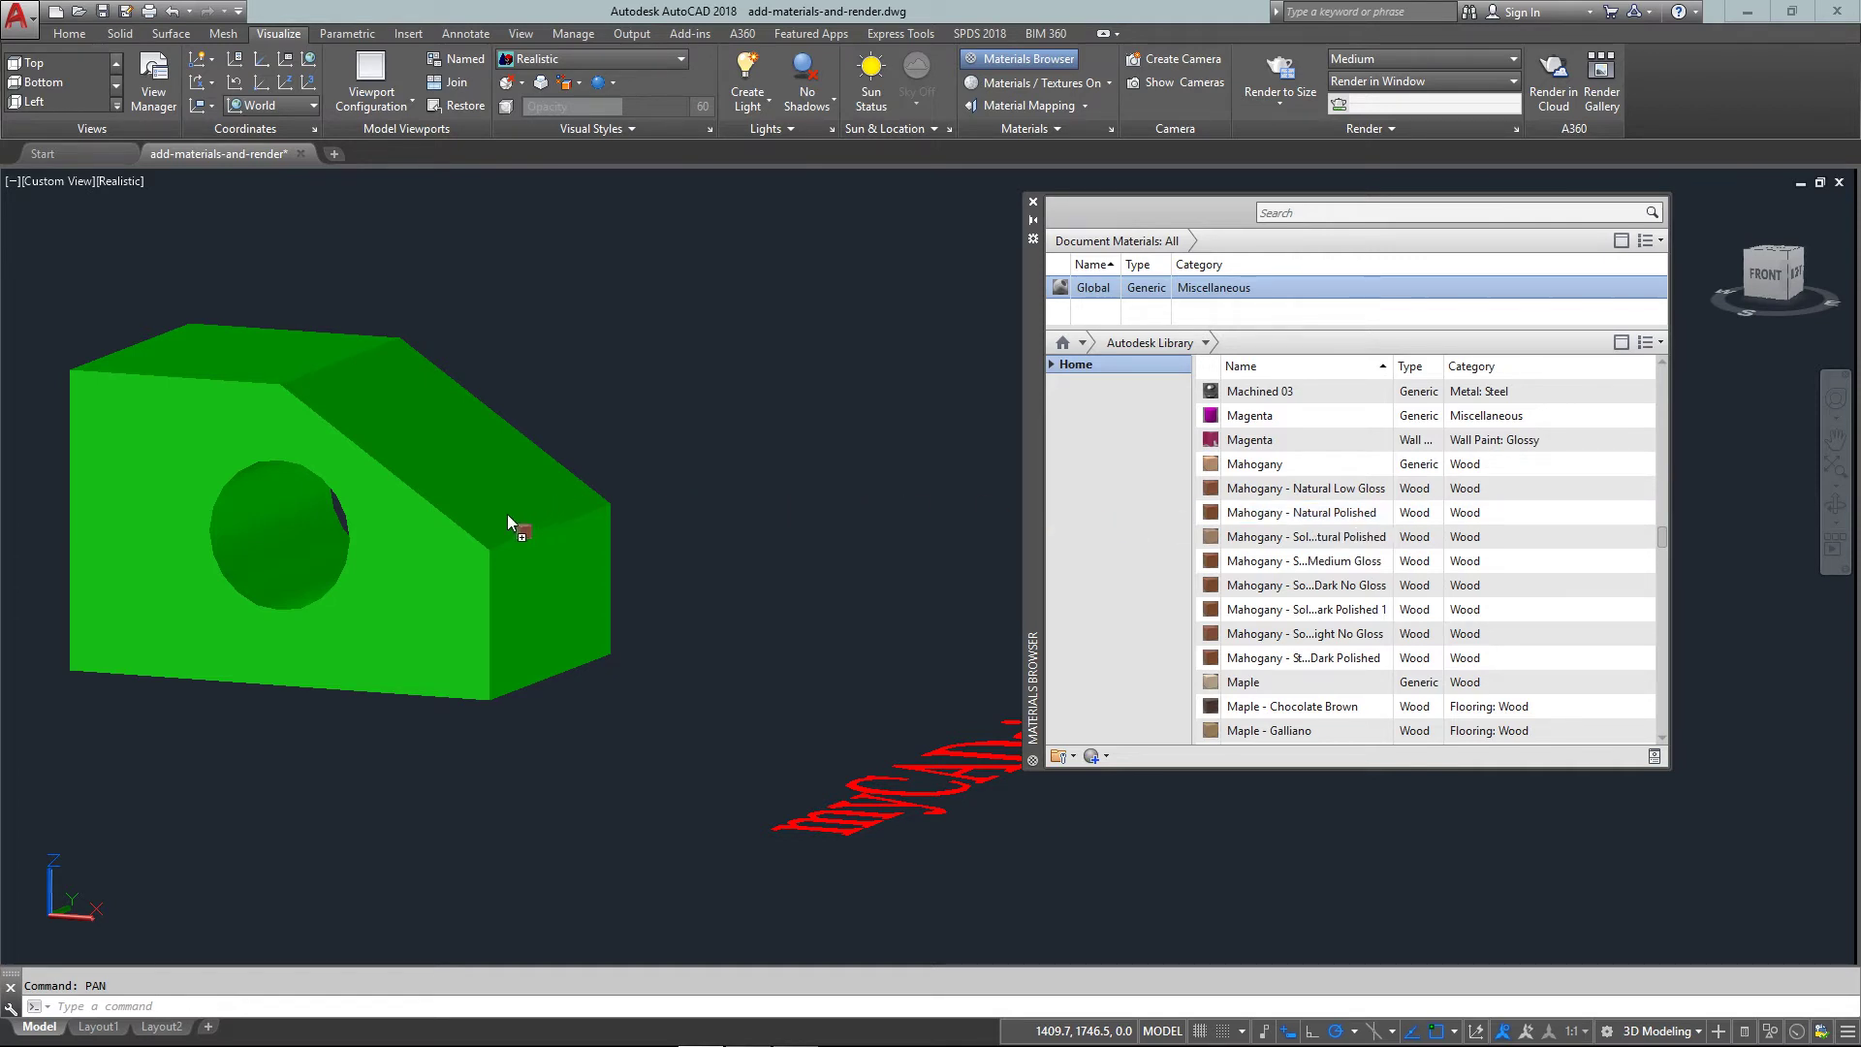
pyautogui.moveTo(508, 516); pyautogui.dragTo(508, 516)
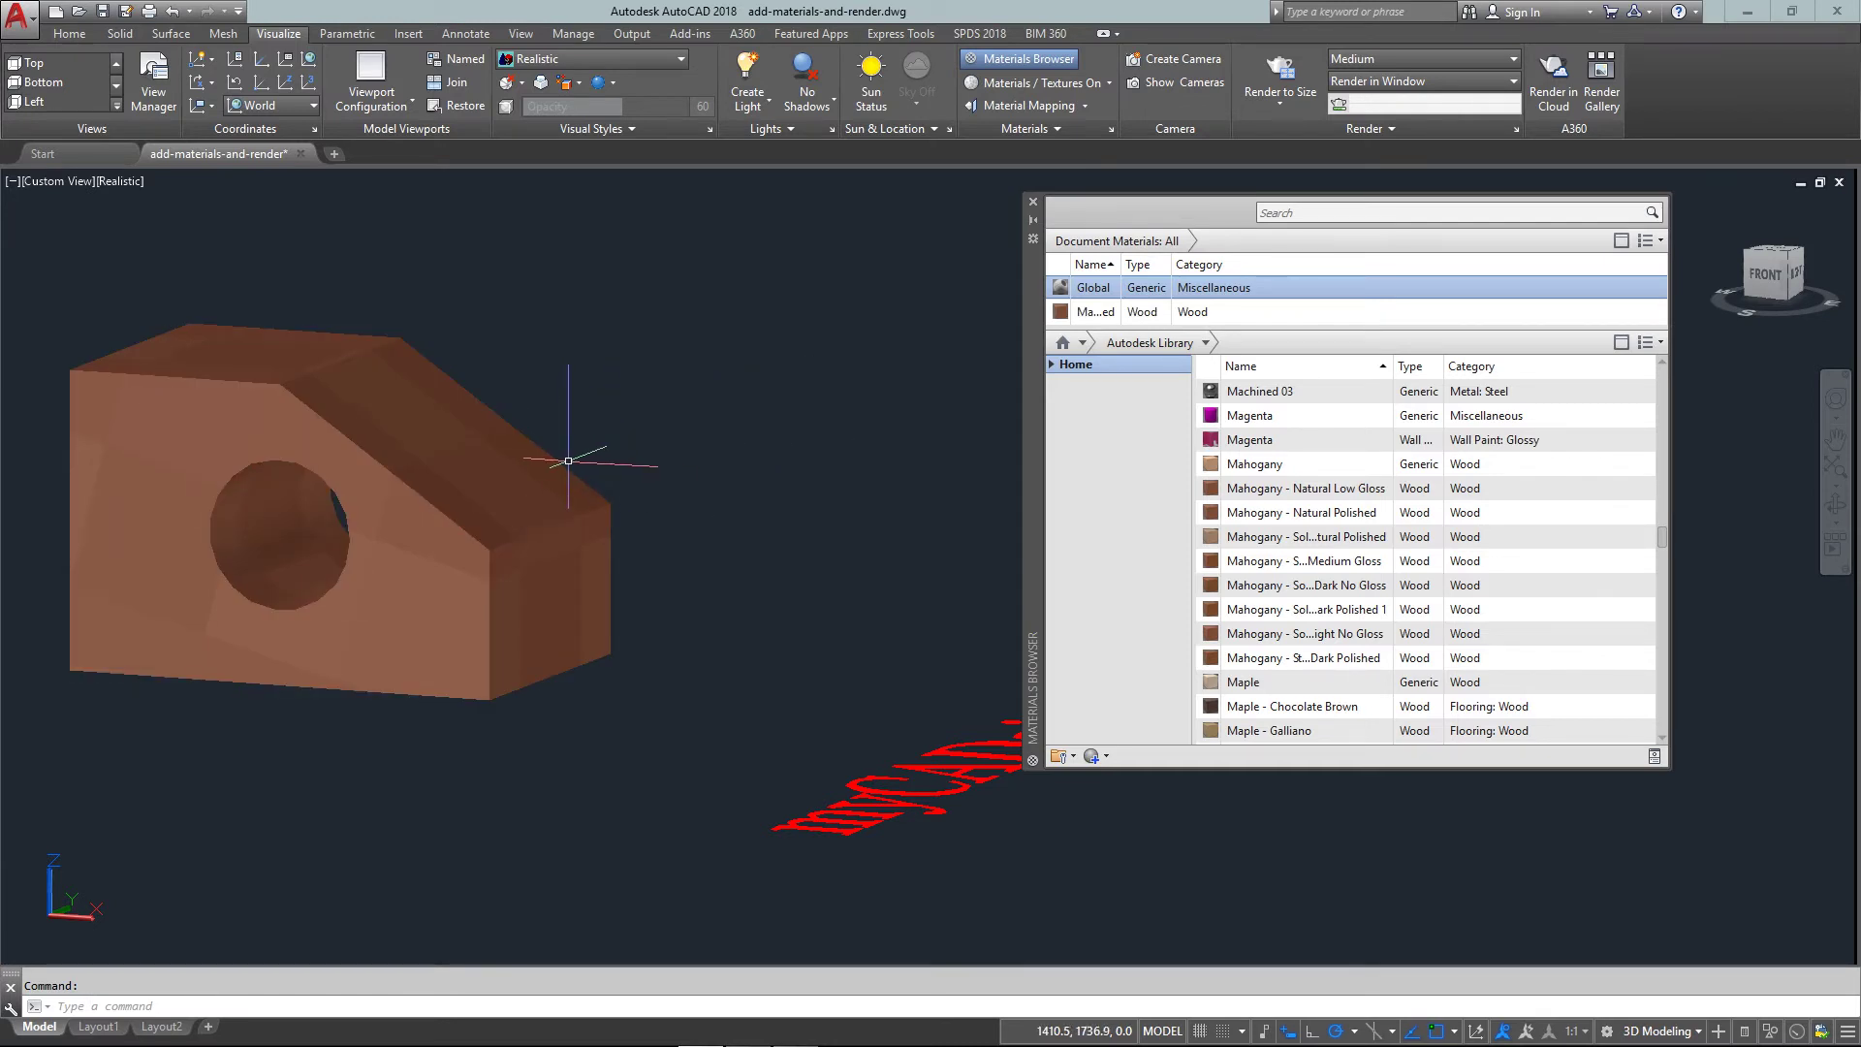
# Step: Bring the mahogany block into a clearer three-dimensional view and render it with the RENDER command
pyautogui.moveTo(506, 470); pyautogui.dragTo(852, 508, button='middle')
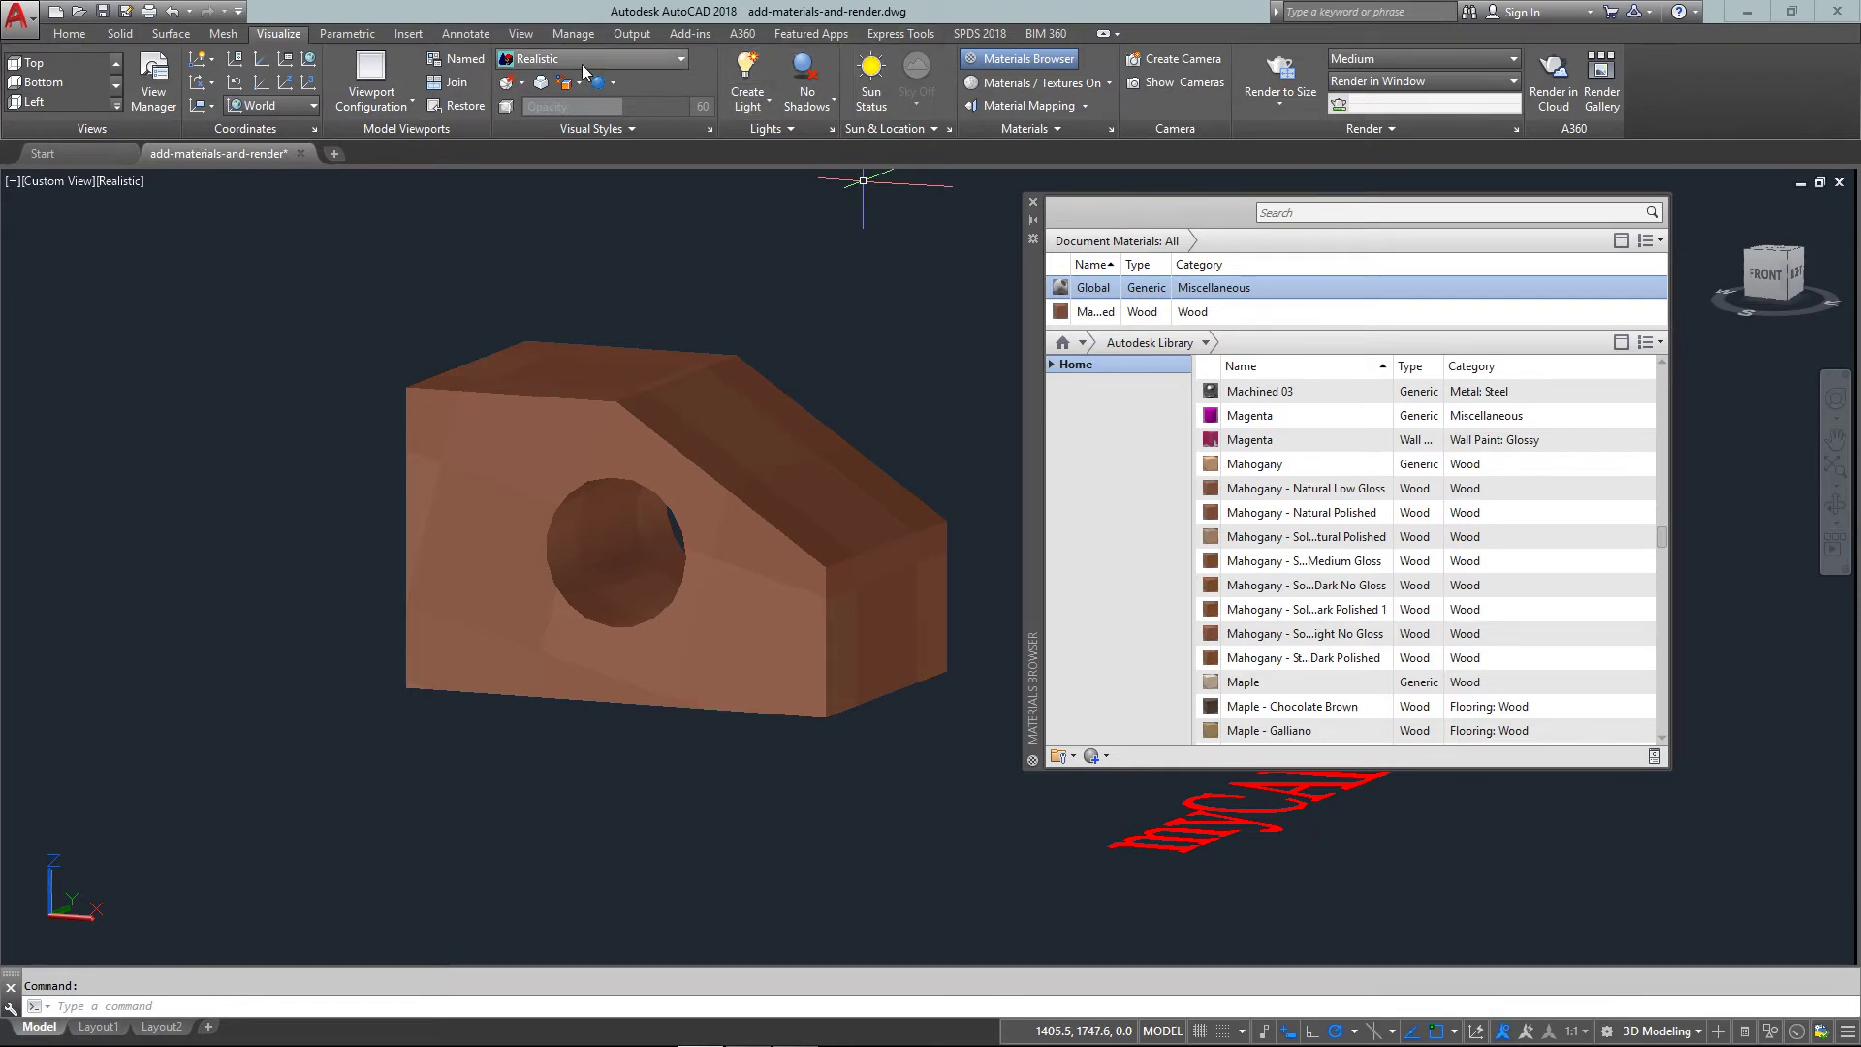
pyautogui.click(612, 82)
pyautogui.click(613, 85)
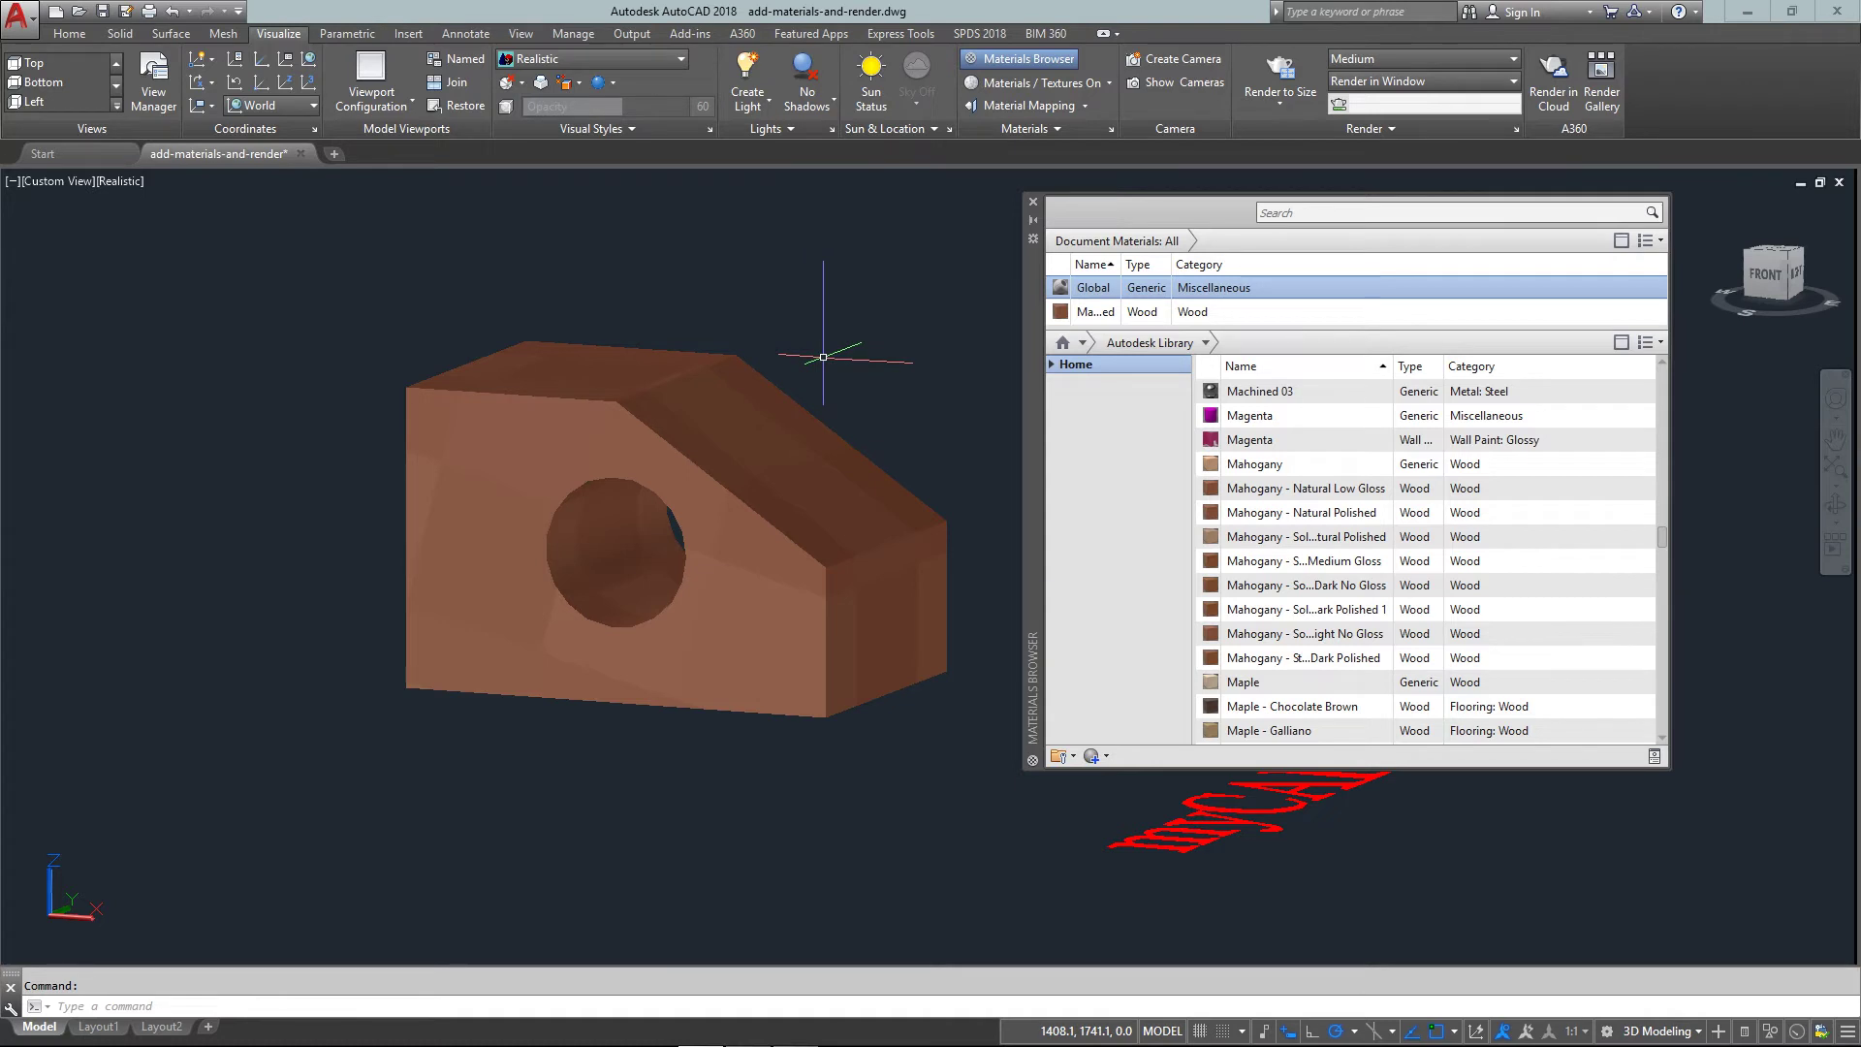
pyautogui.keyDown('shift'); pyautogui.moveTo(823, 357); pyautogui.dragTo(803, 380, button='middle'); pyautogui.keyUp('shift')
pyautogui.write('RENDER')
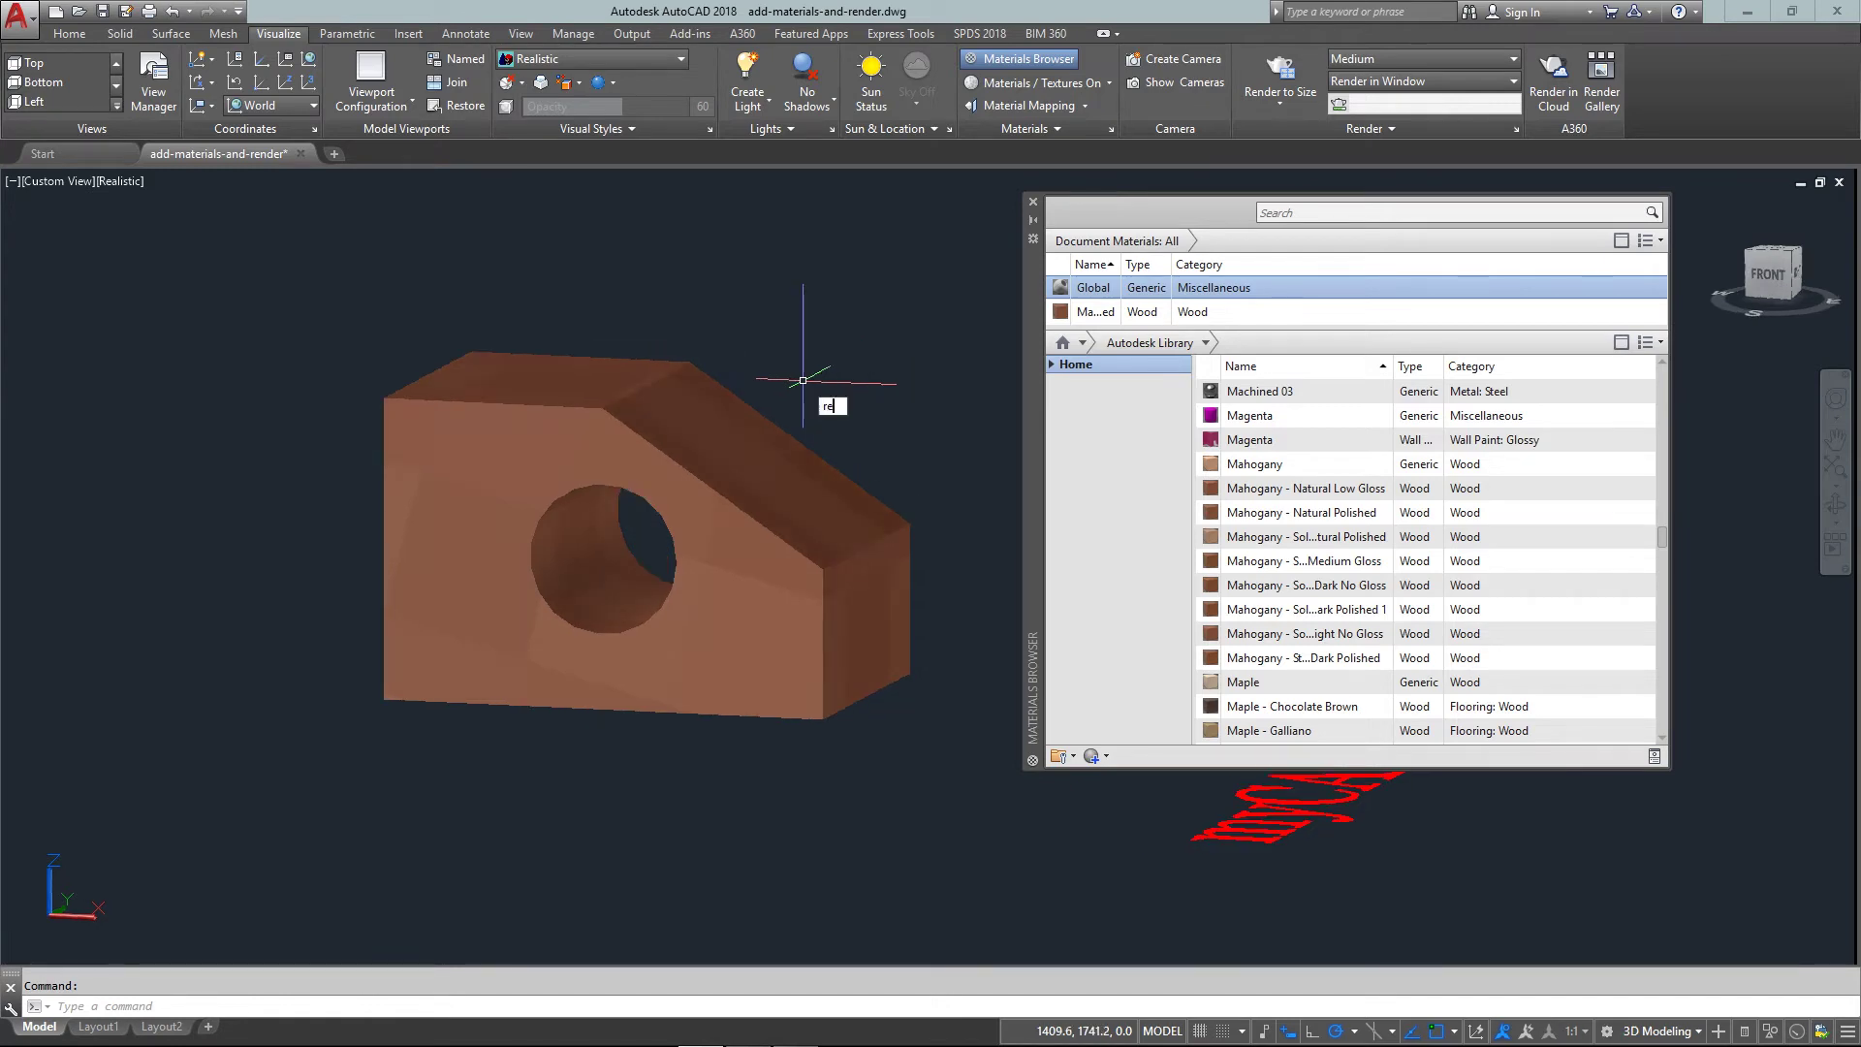
pyautogui.press('Return')
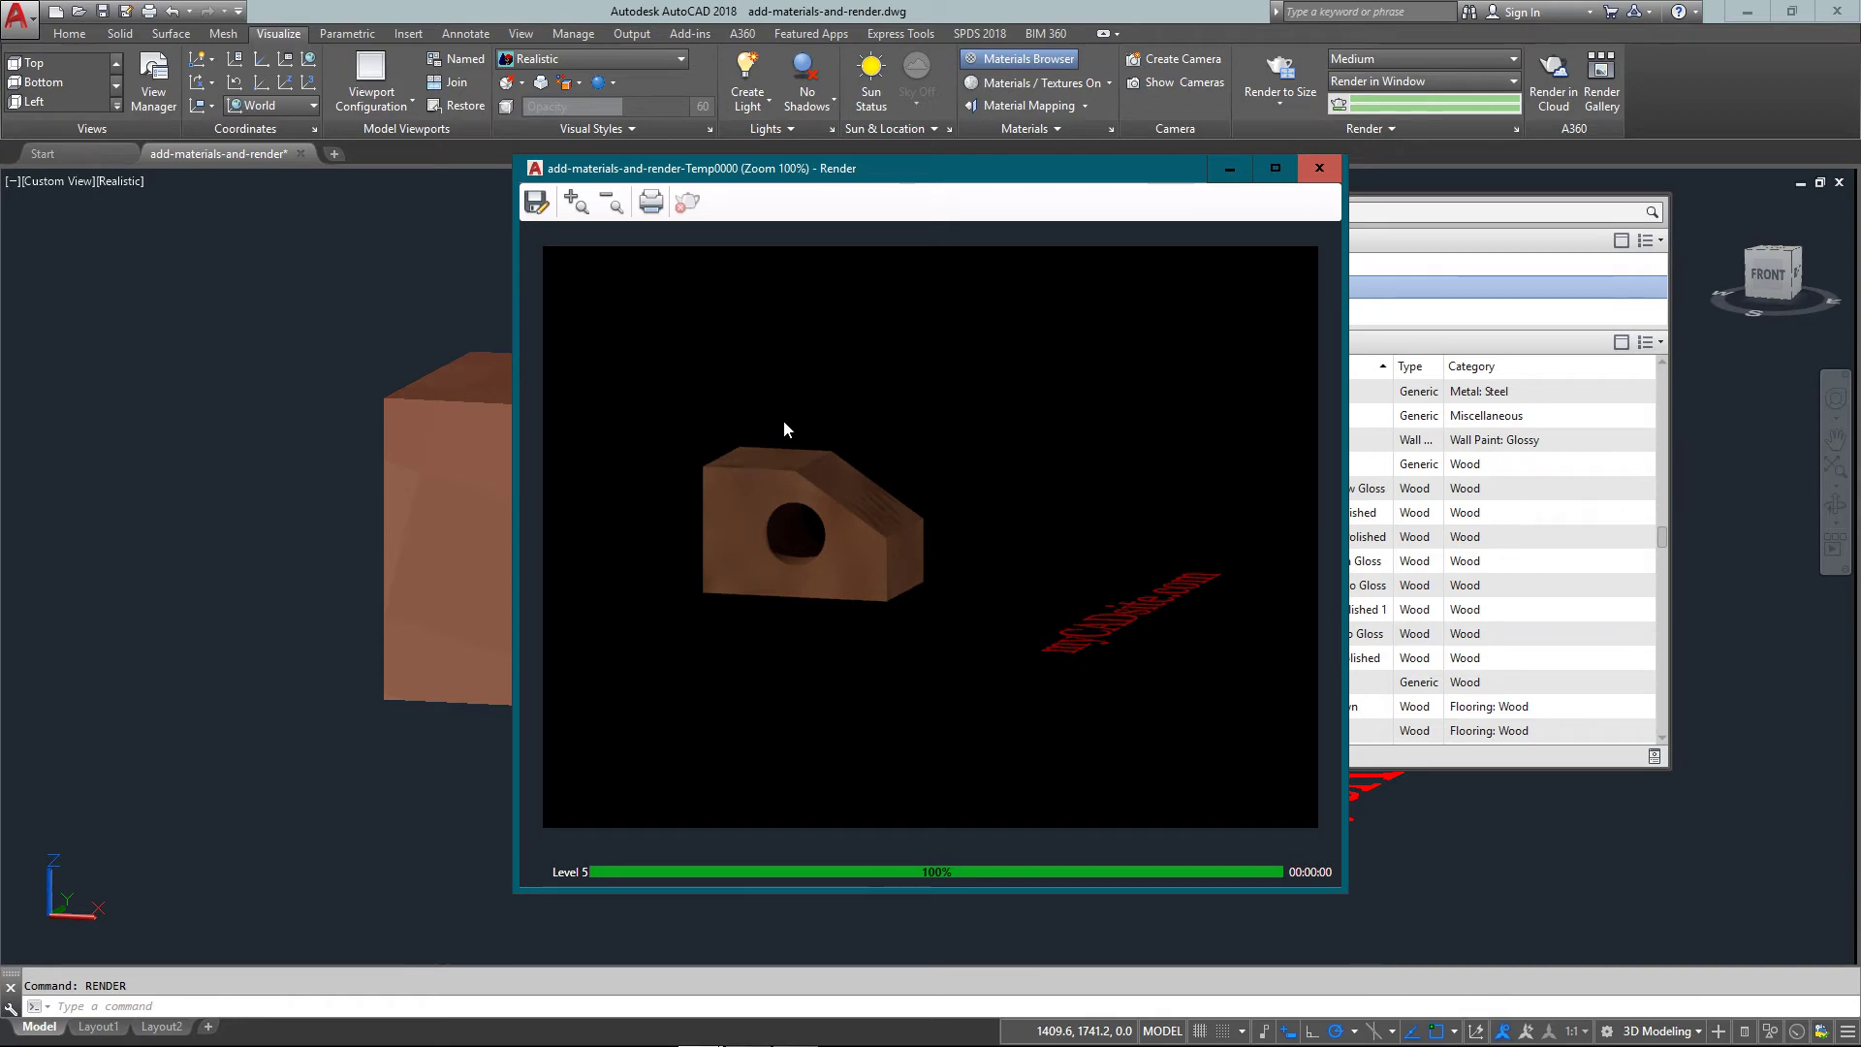
# Step: Examine the rendered block at 100% and 200% zoom and compare it with the model, moving the render window aside
pyautogui.scroll(1, 783, 440)
pyautogui.moveTo(761, 497); pyautogui.dragTo(852, 382)
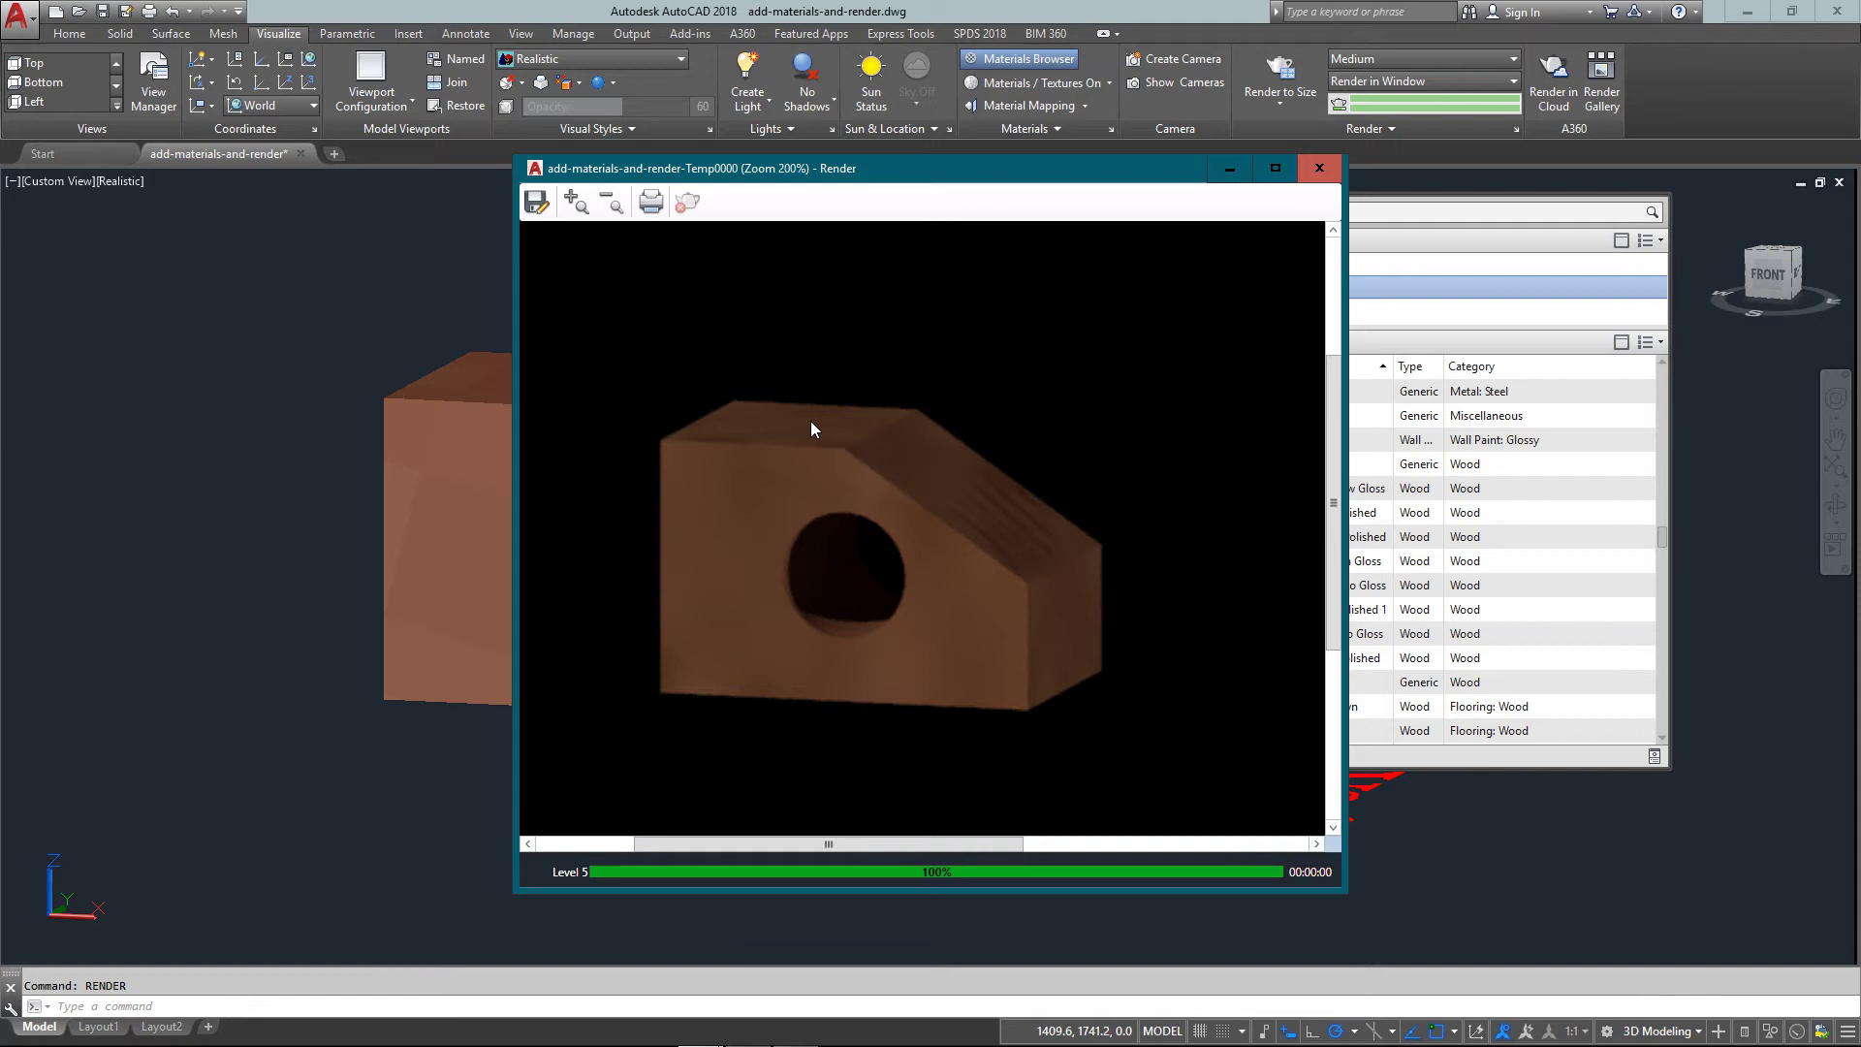
pyautogui.scroll(-1, 811, 423)
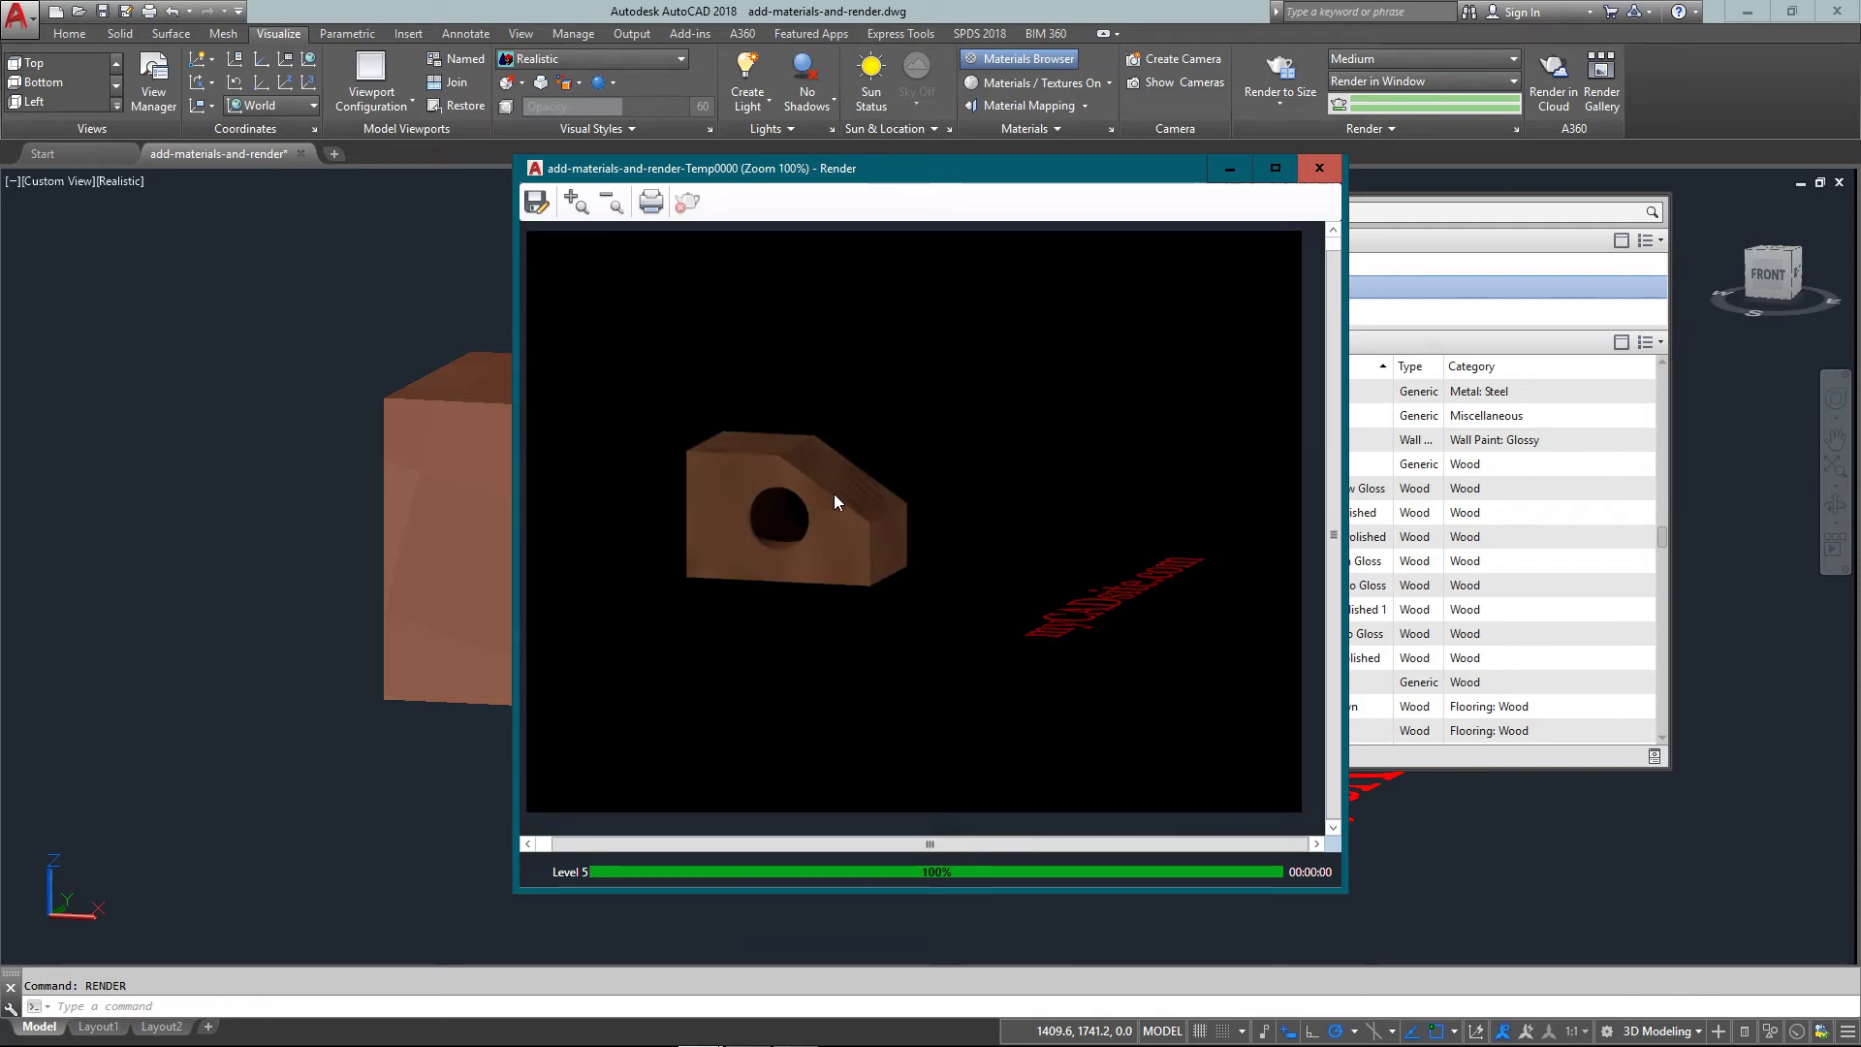
pyautogui.scroll(1, 737, 494)
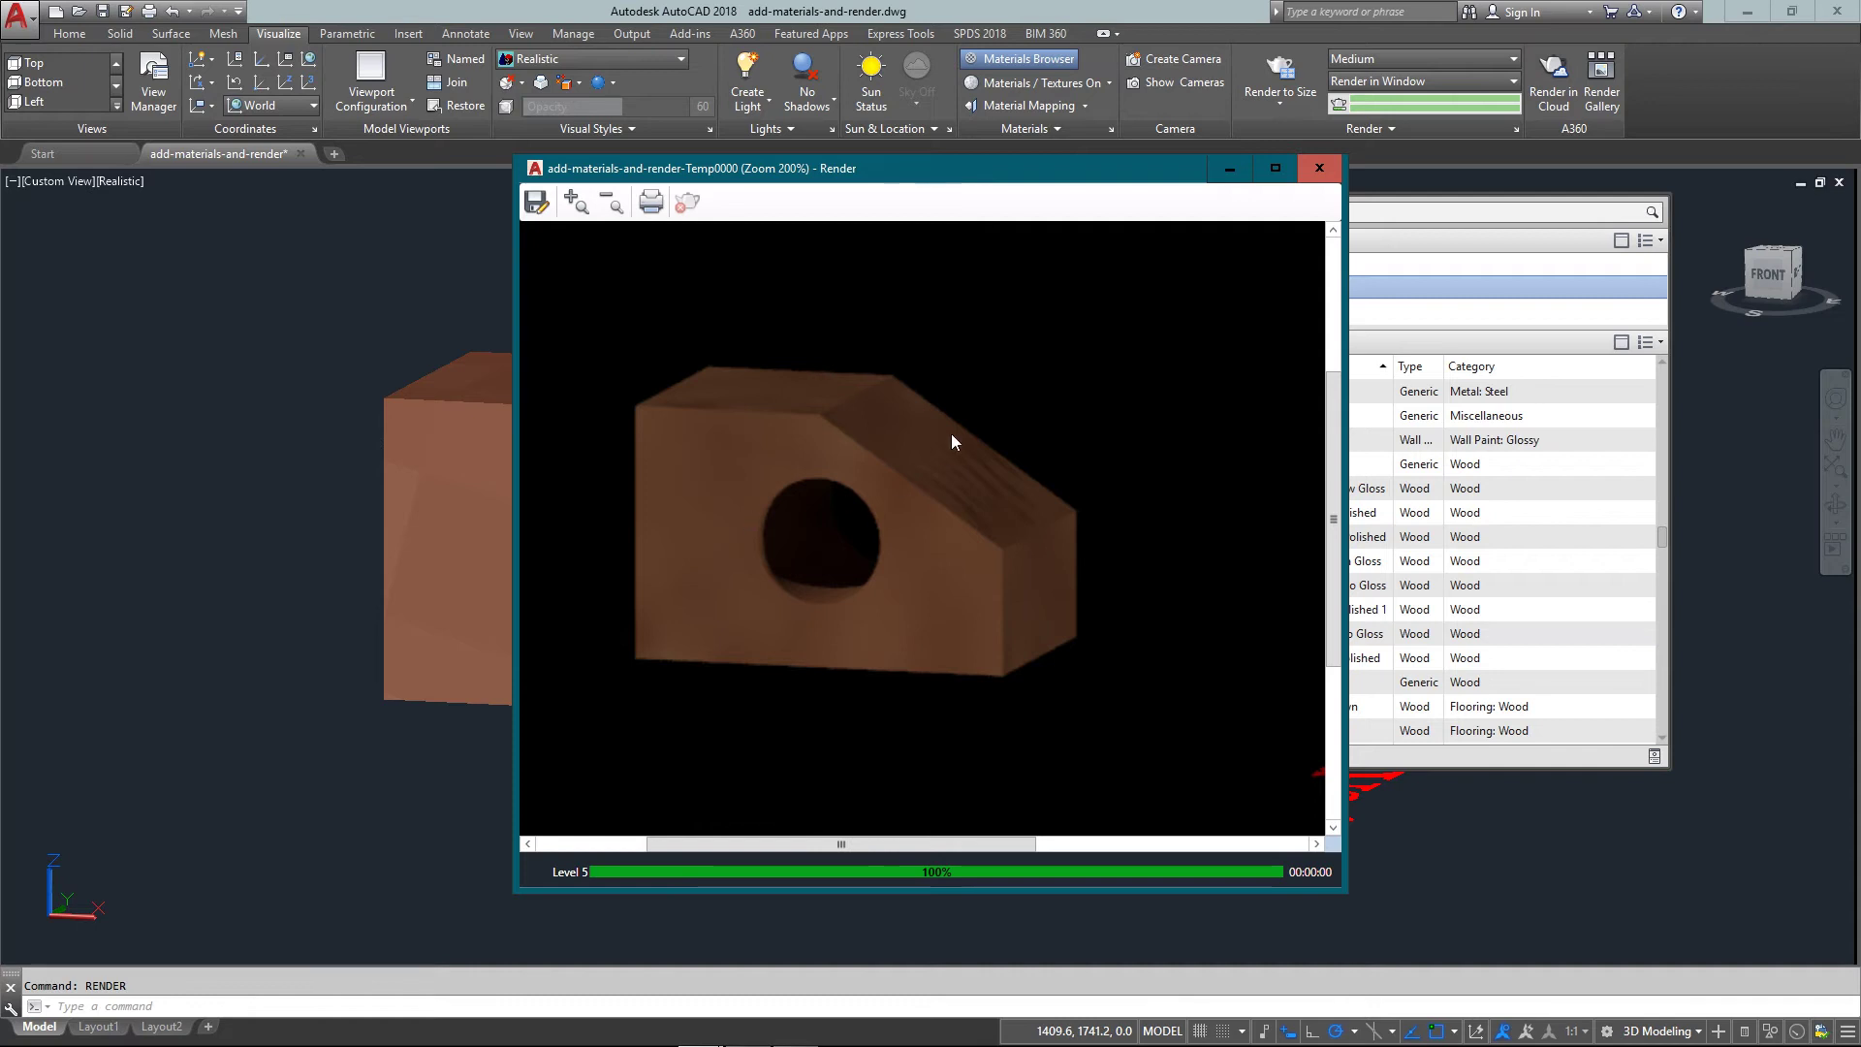
pyautogui.moveTo(922, 156)
pyautogui.mouseDown()
pyautogui.moveTo(921, 287)
pyautogui.moveTo(927, 176)
pyautogui.mouseUp()
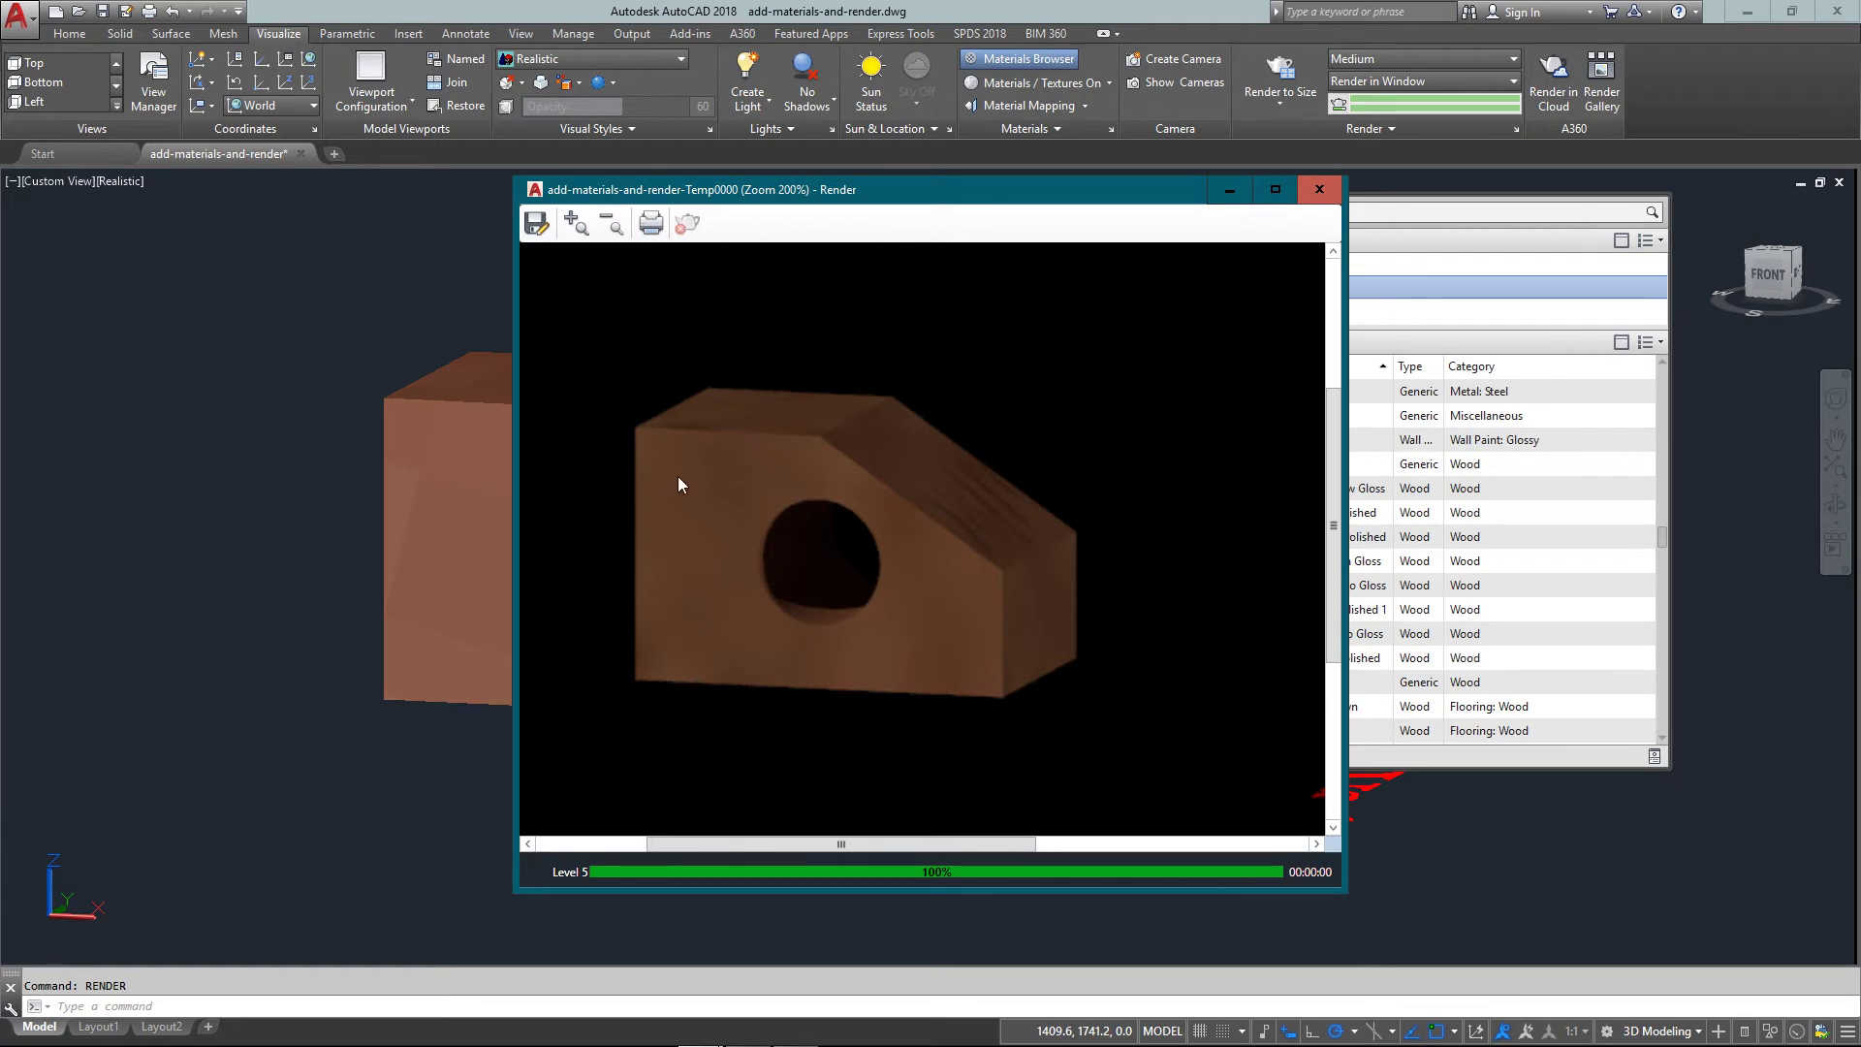
pyautogui.moveTo(805, 190); pyautogui.dragTo(1054, 190)
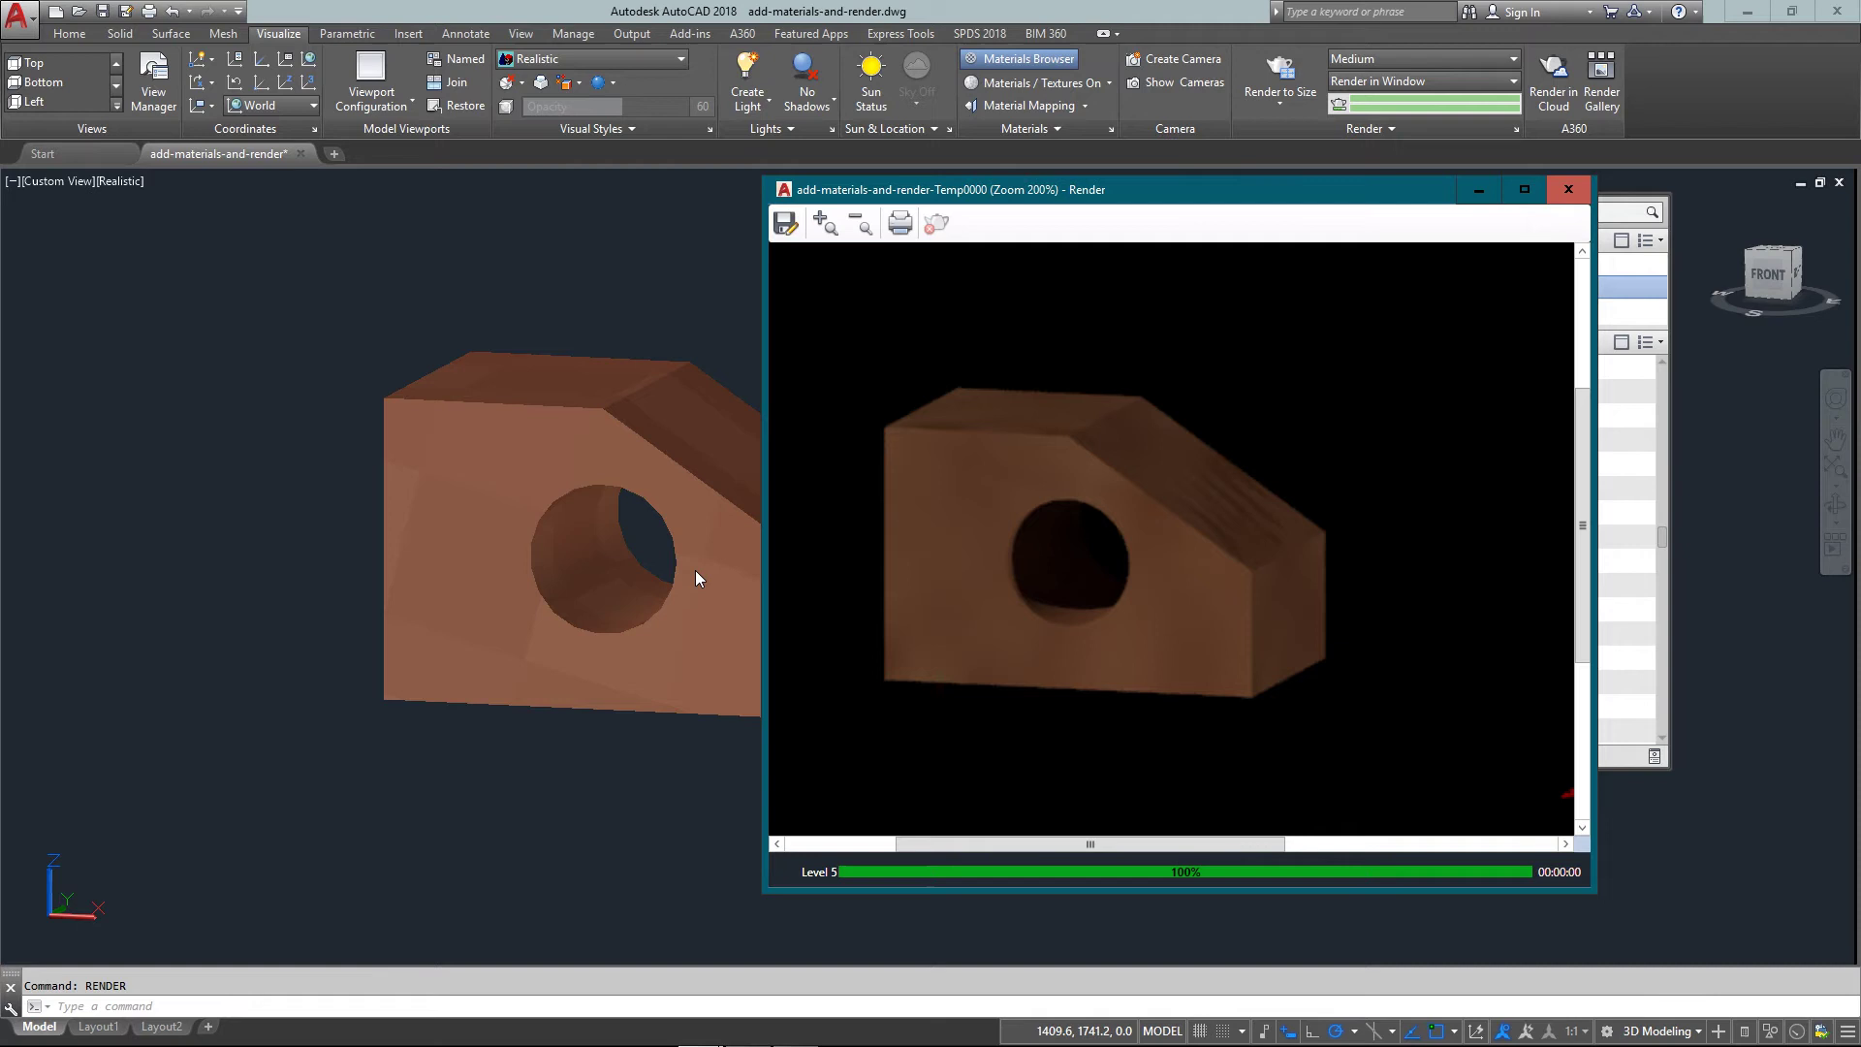
pyautogui.click(860, 225)
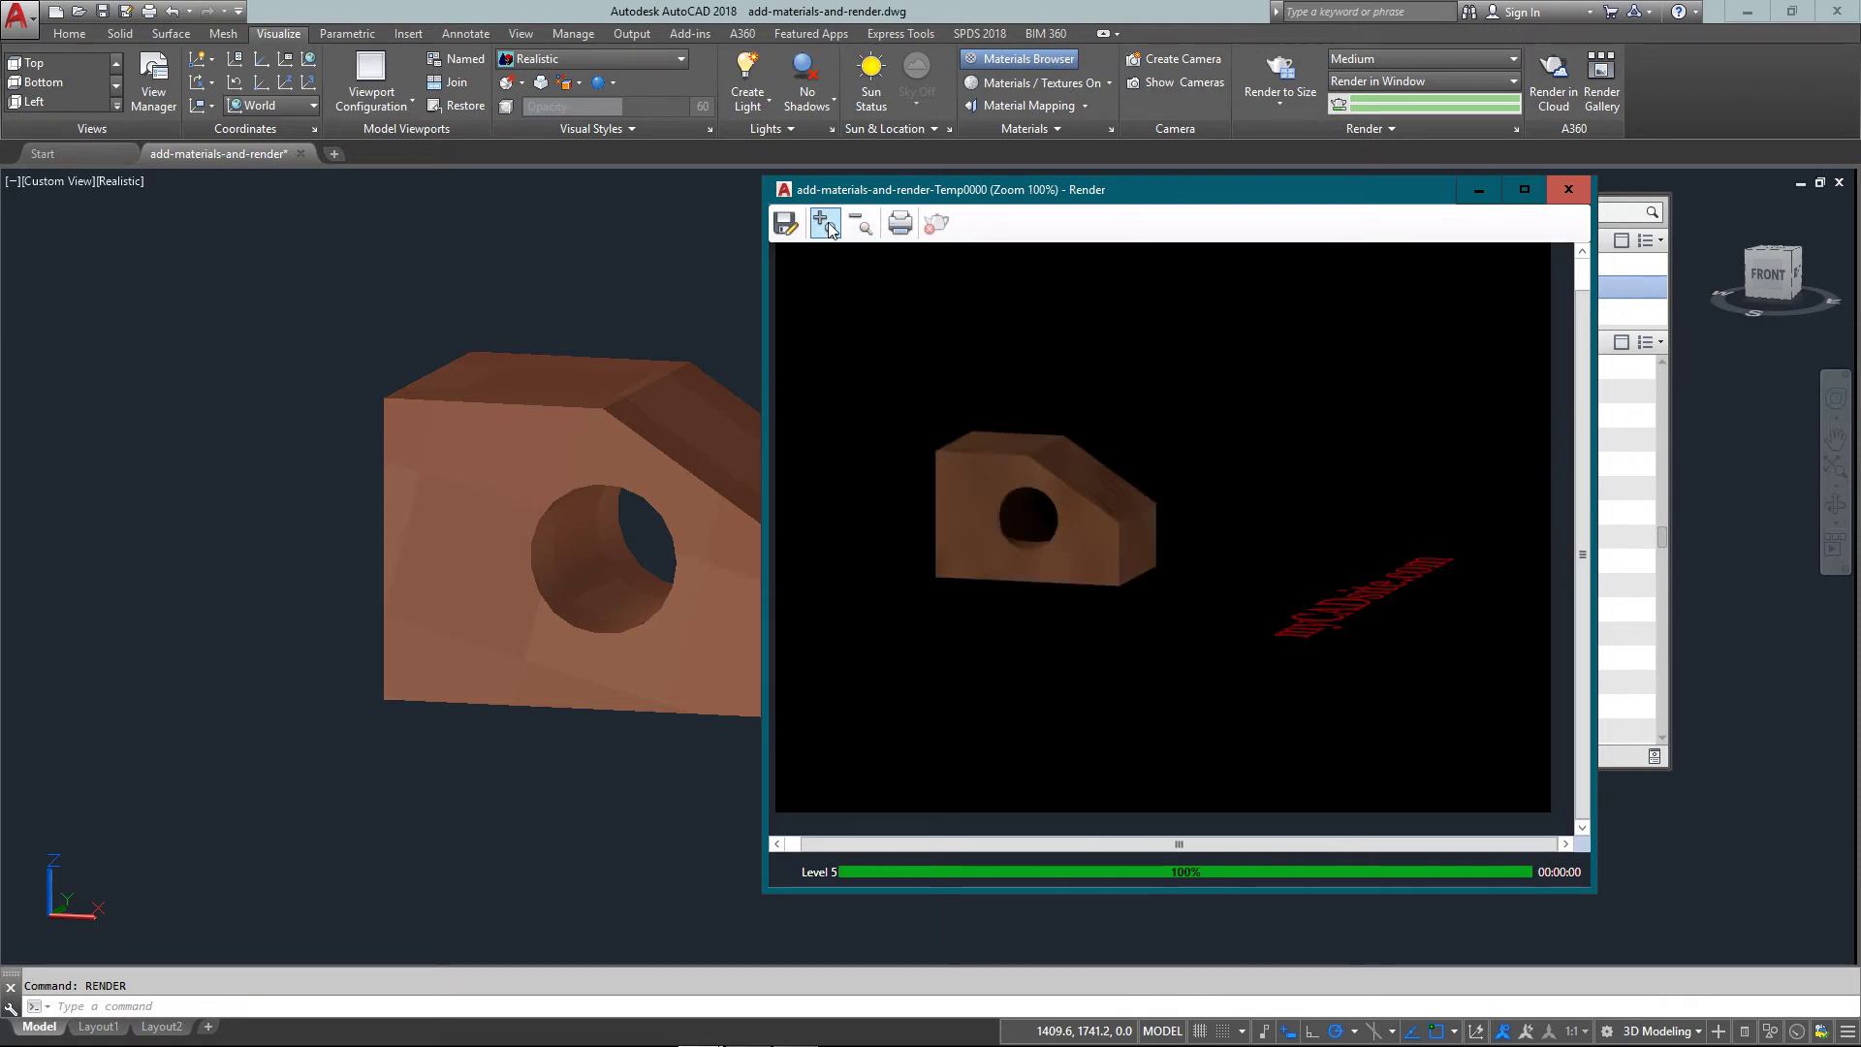
pyautogui.click(829, 223)
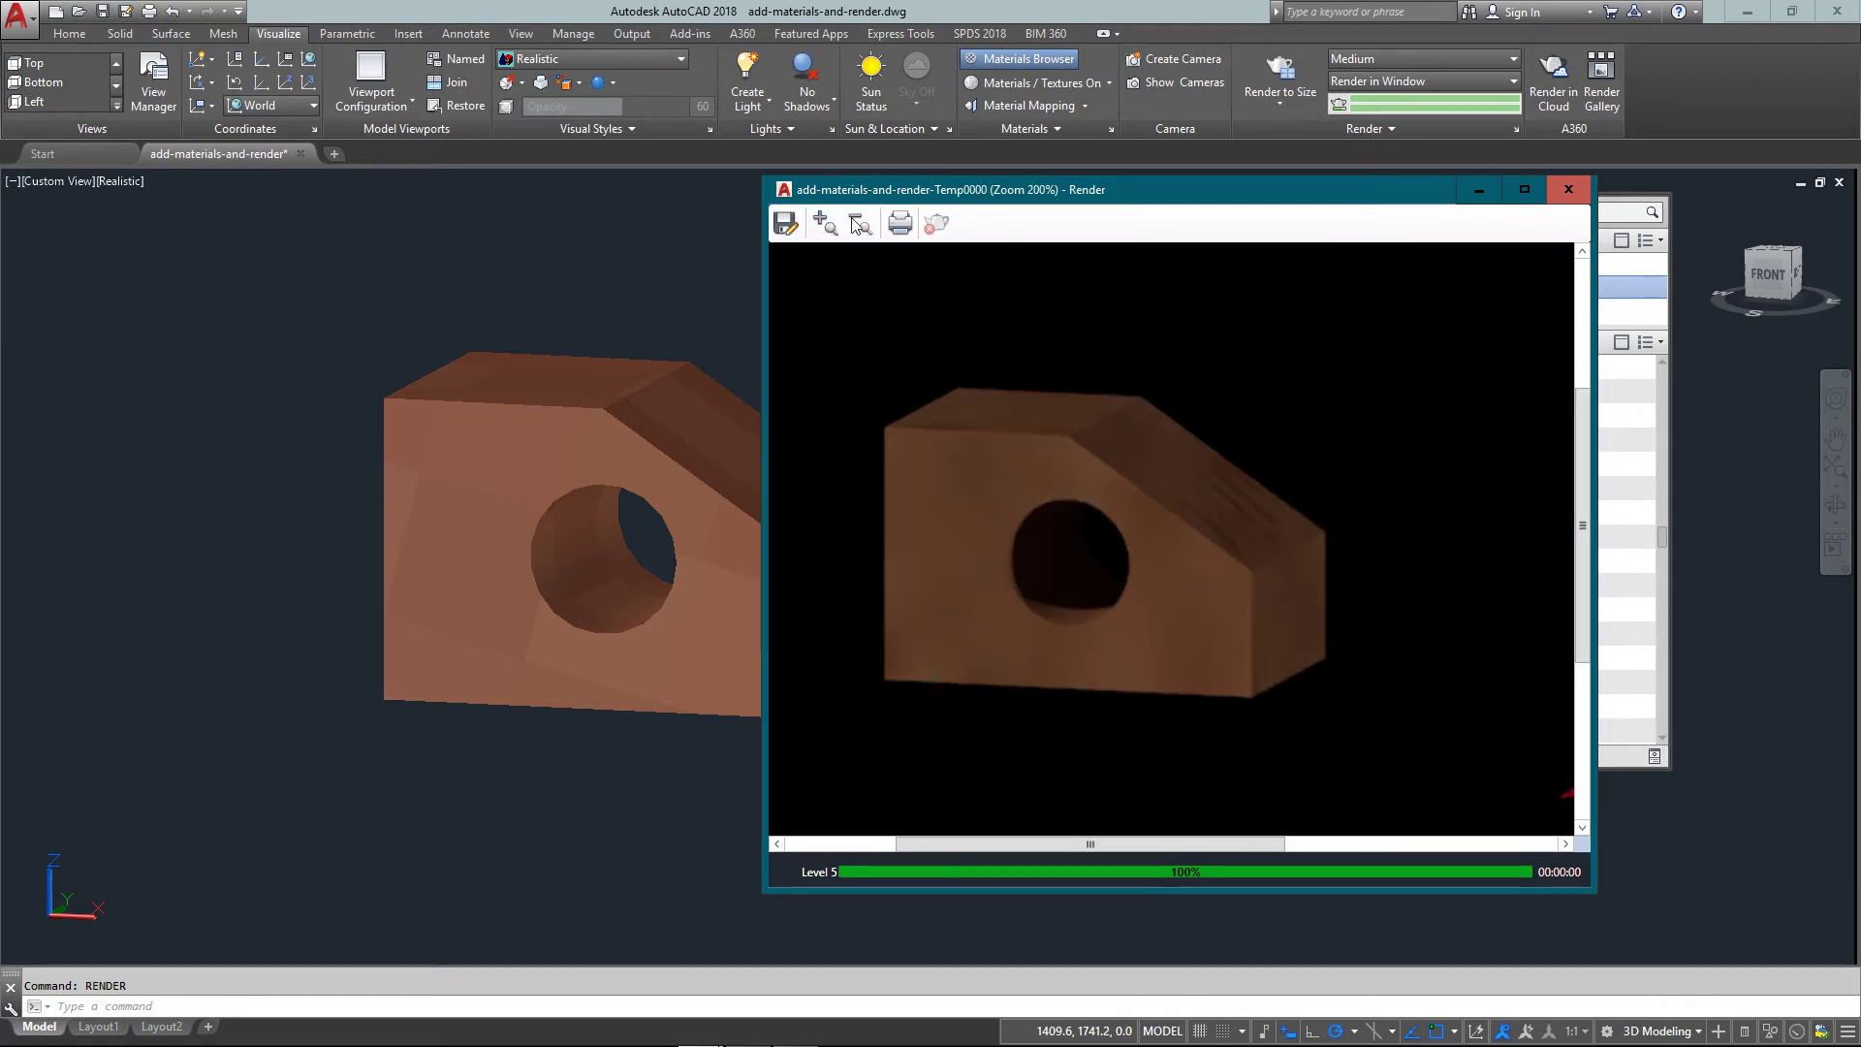
pyautogui.click(850, 225)
pyautogui.click(832, 225)
# Step: Review the image file types available for saving the render, cancel the save and close the render window
pyautogui.click(786, 224)
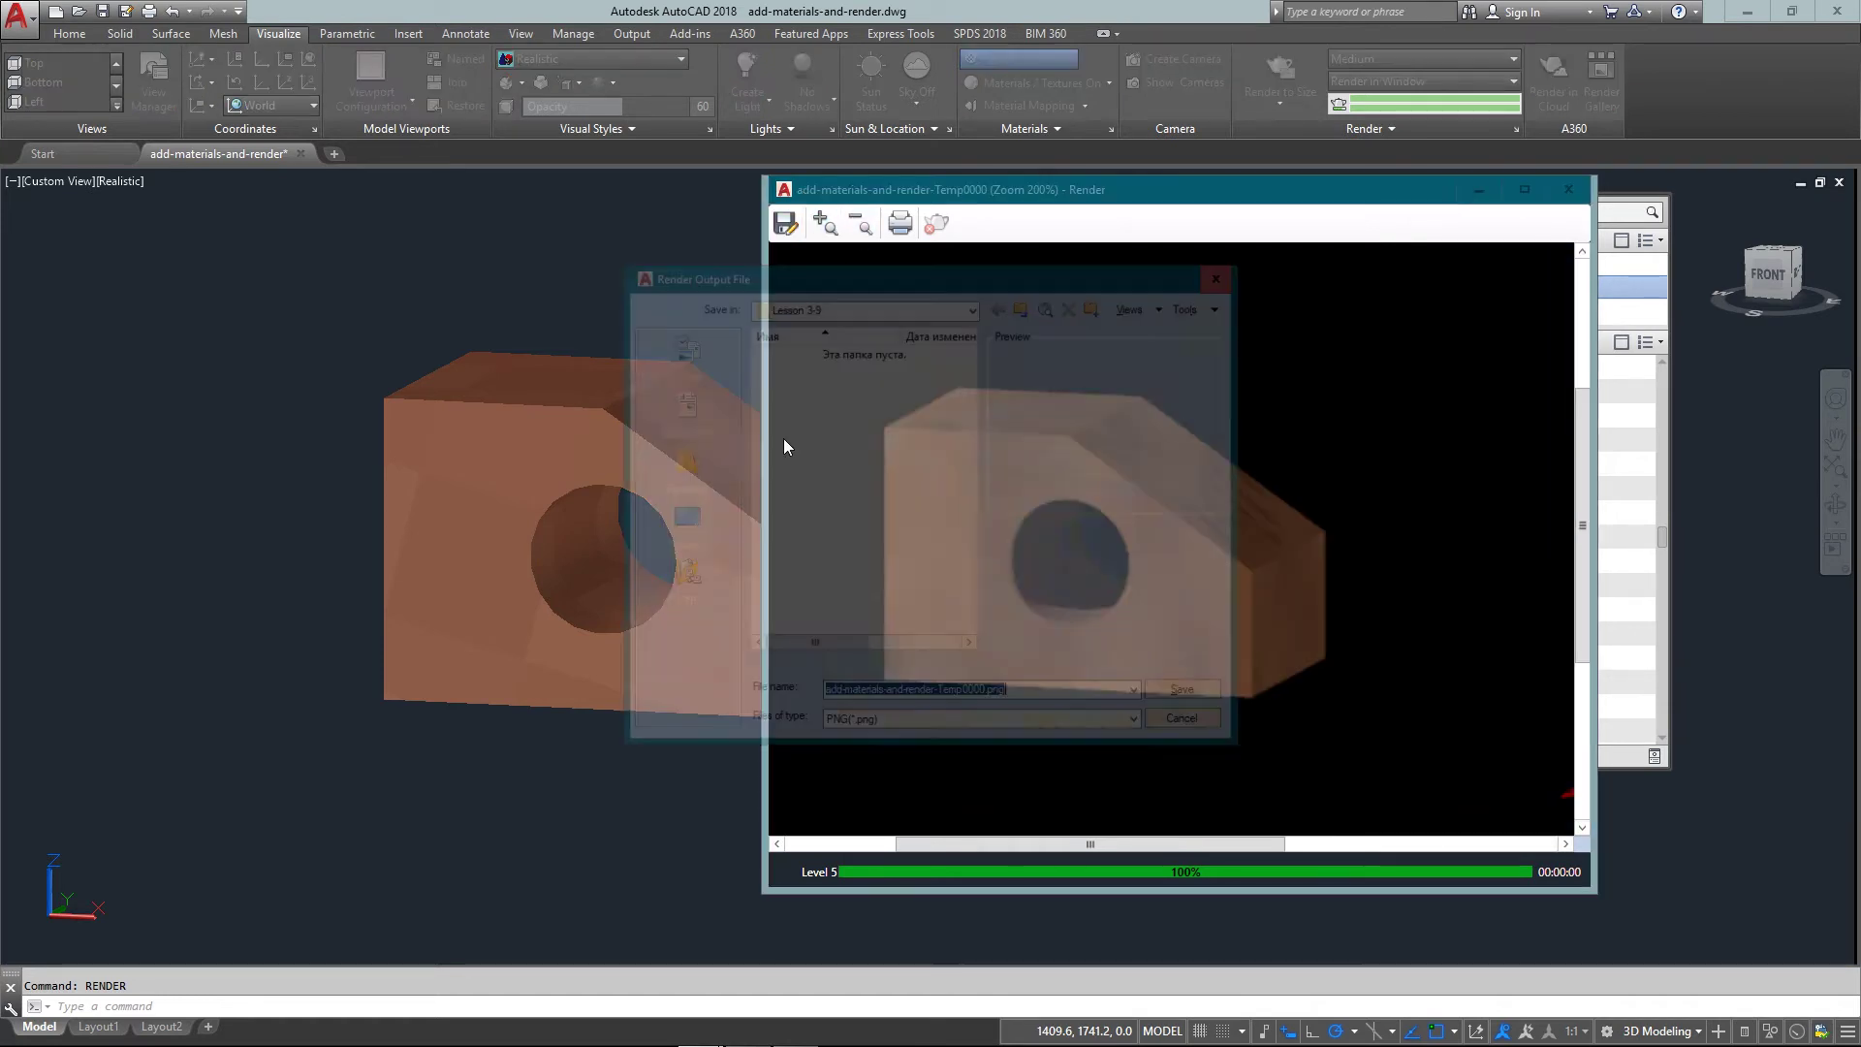
pyautogui.click(945, 720)
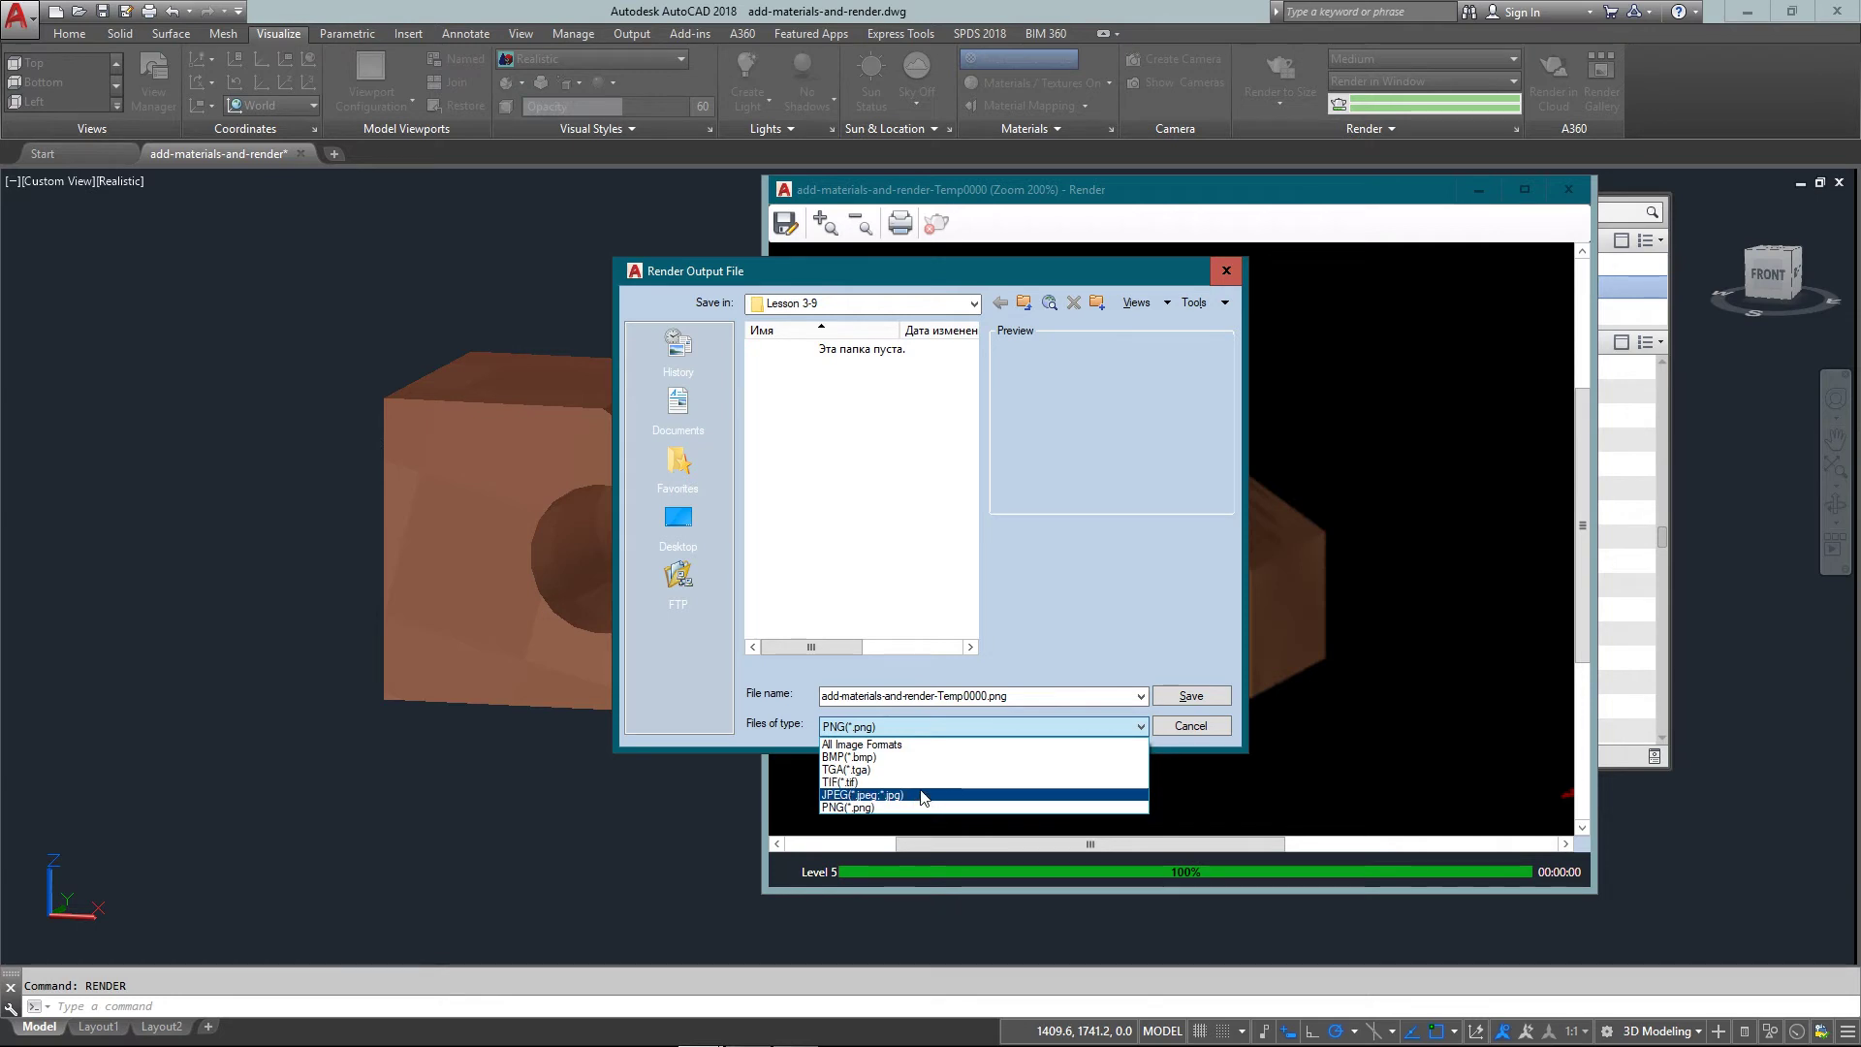
pyautogui.click(1210, 710)
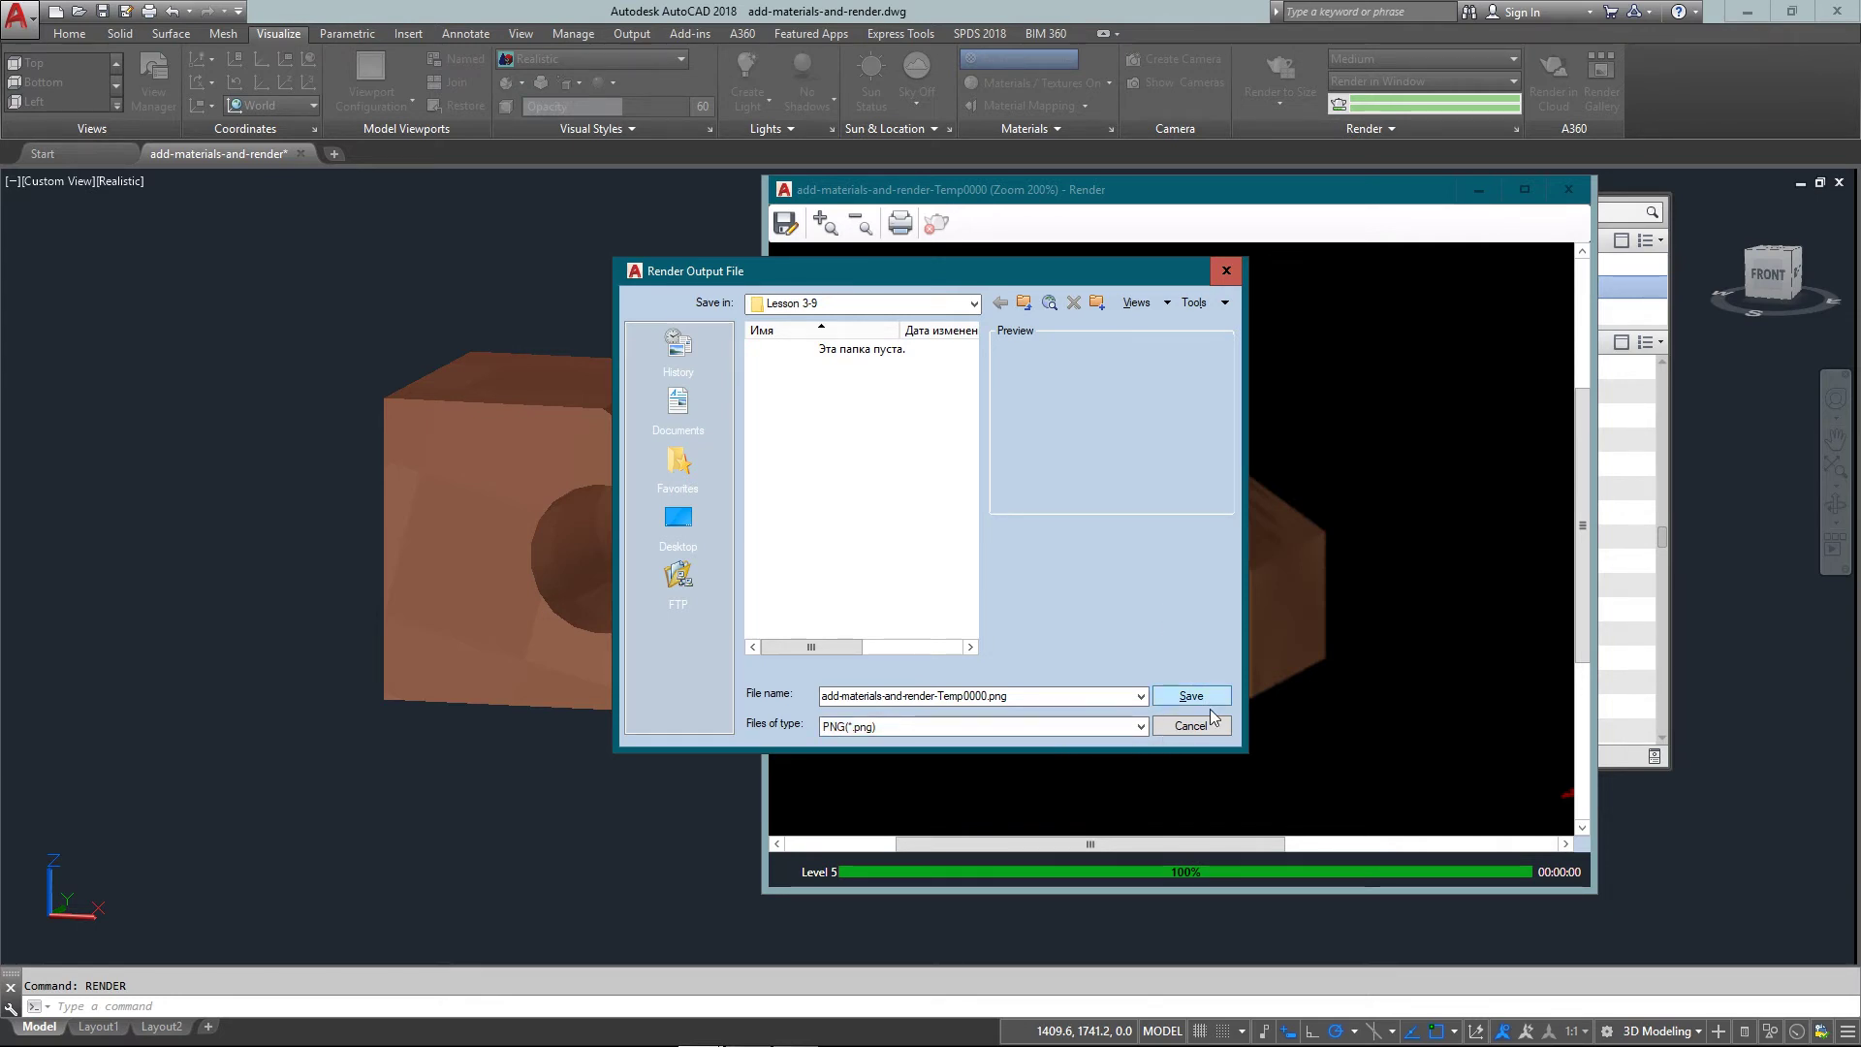
pyautogui.click(1196, 723)
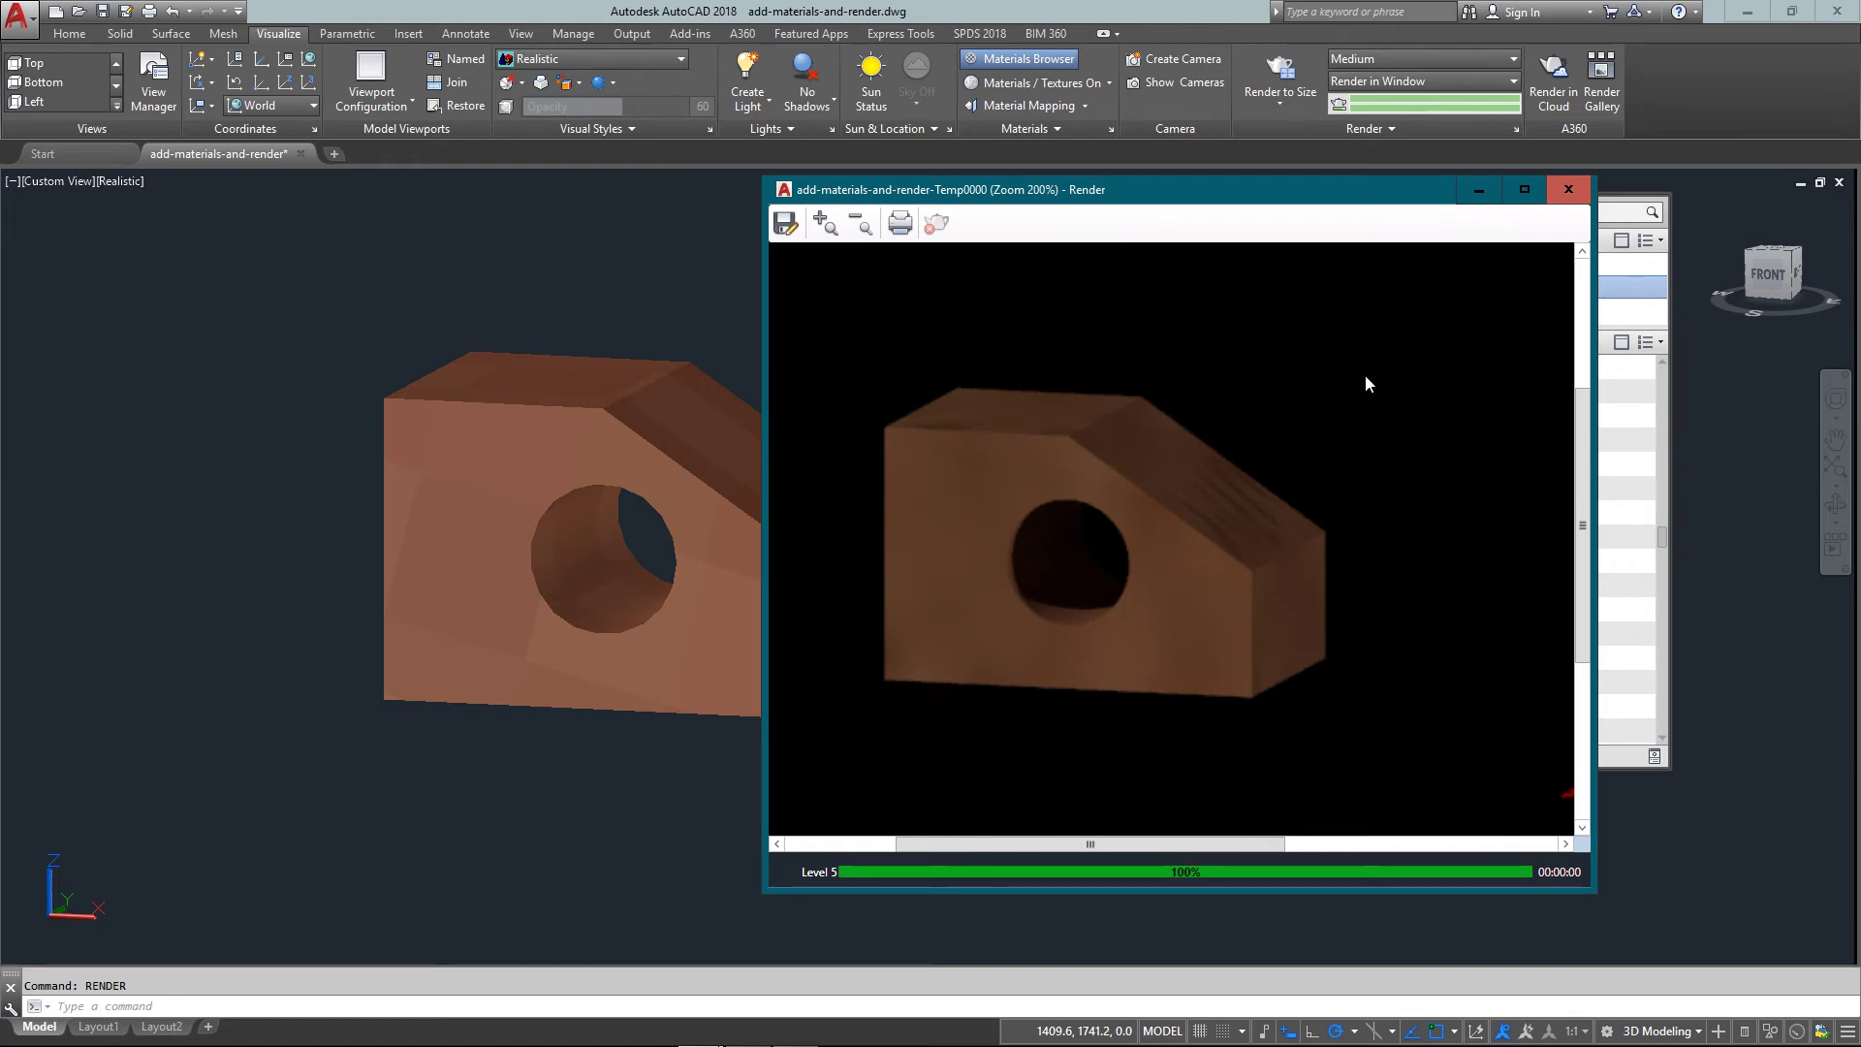
pyautogui.click(1568, 191)
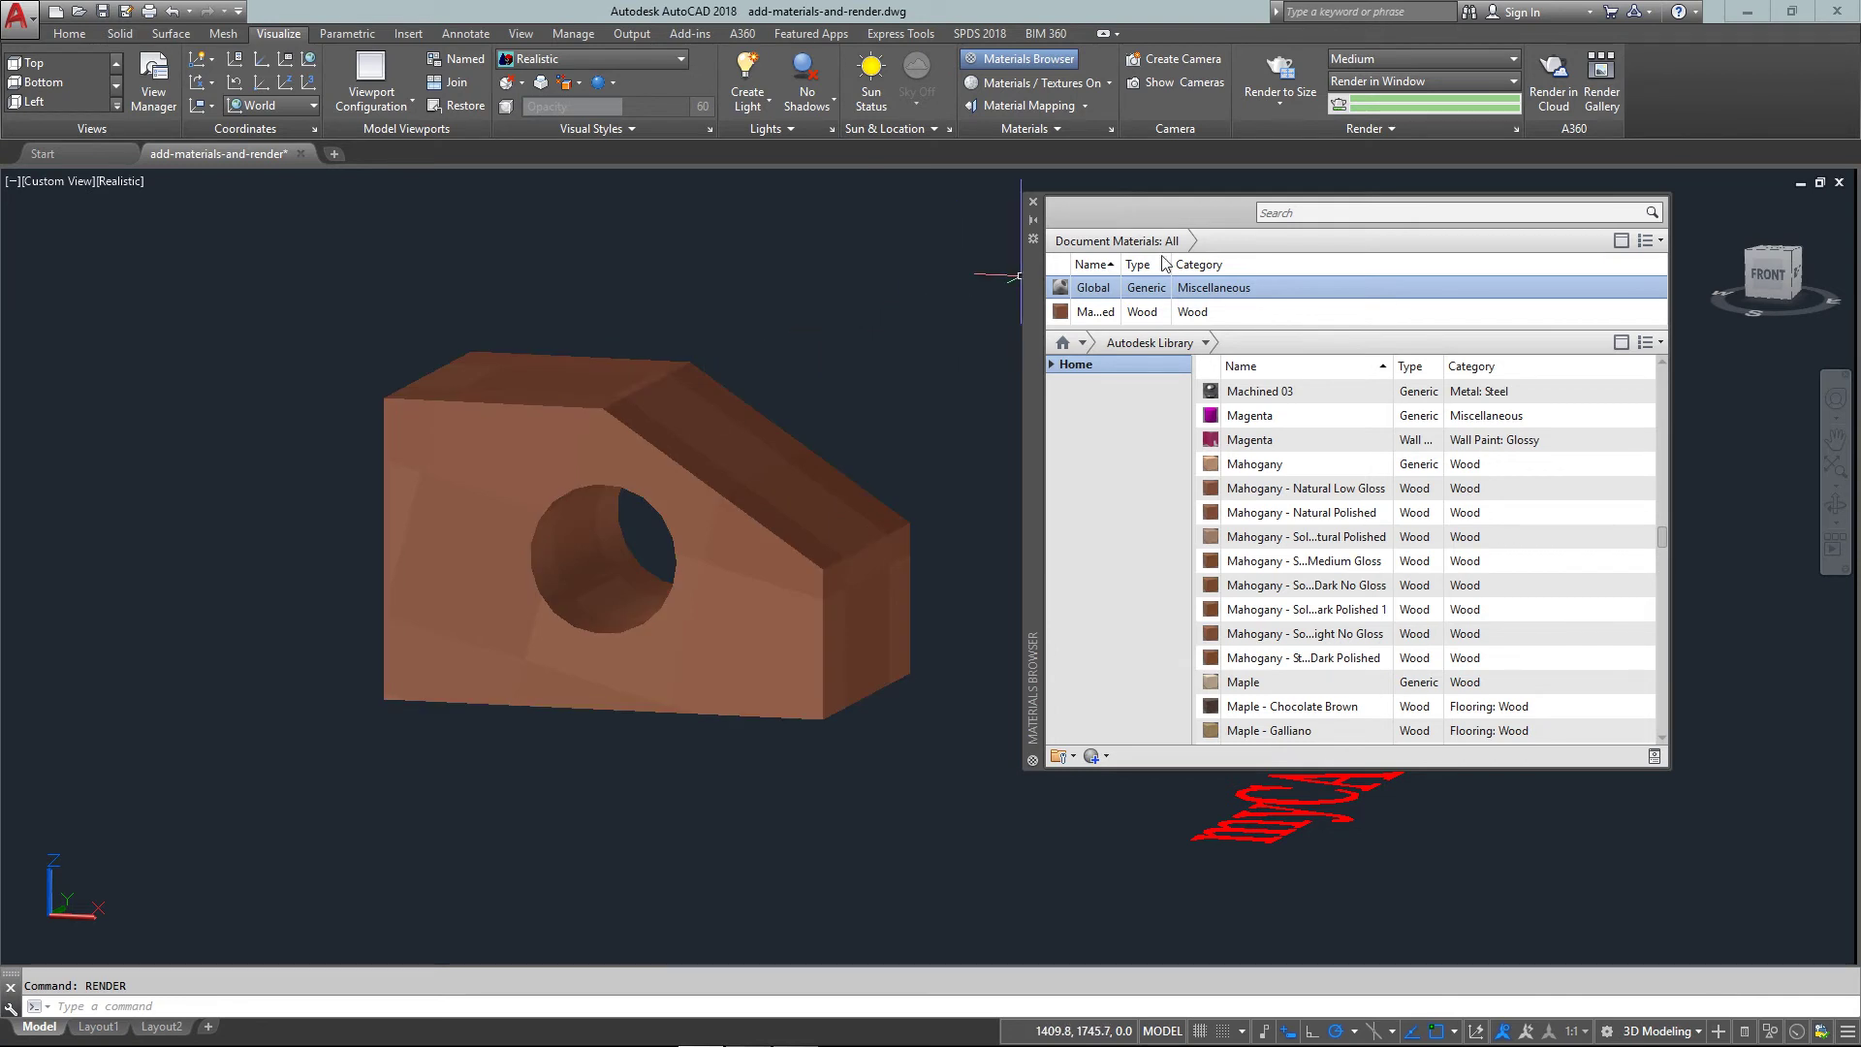
# Step: Check the available render sizes, open the Render Presets Manager with RENDERPRESETS and move it beside the Materials Browser
pyautogui.click(1300, 96)
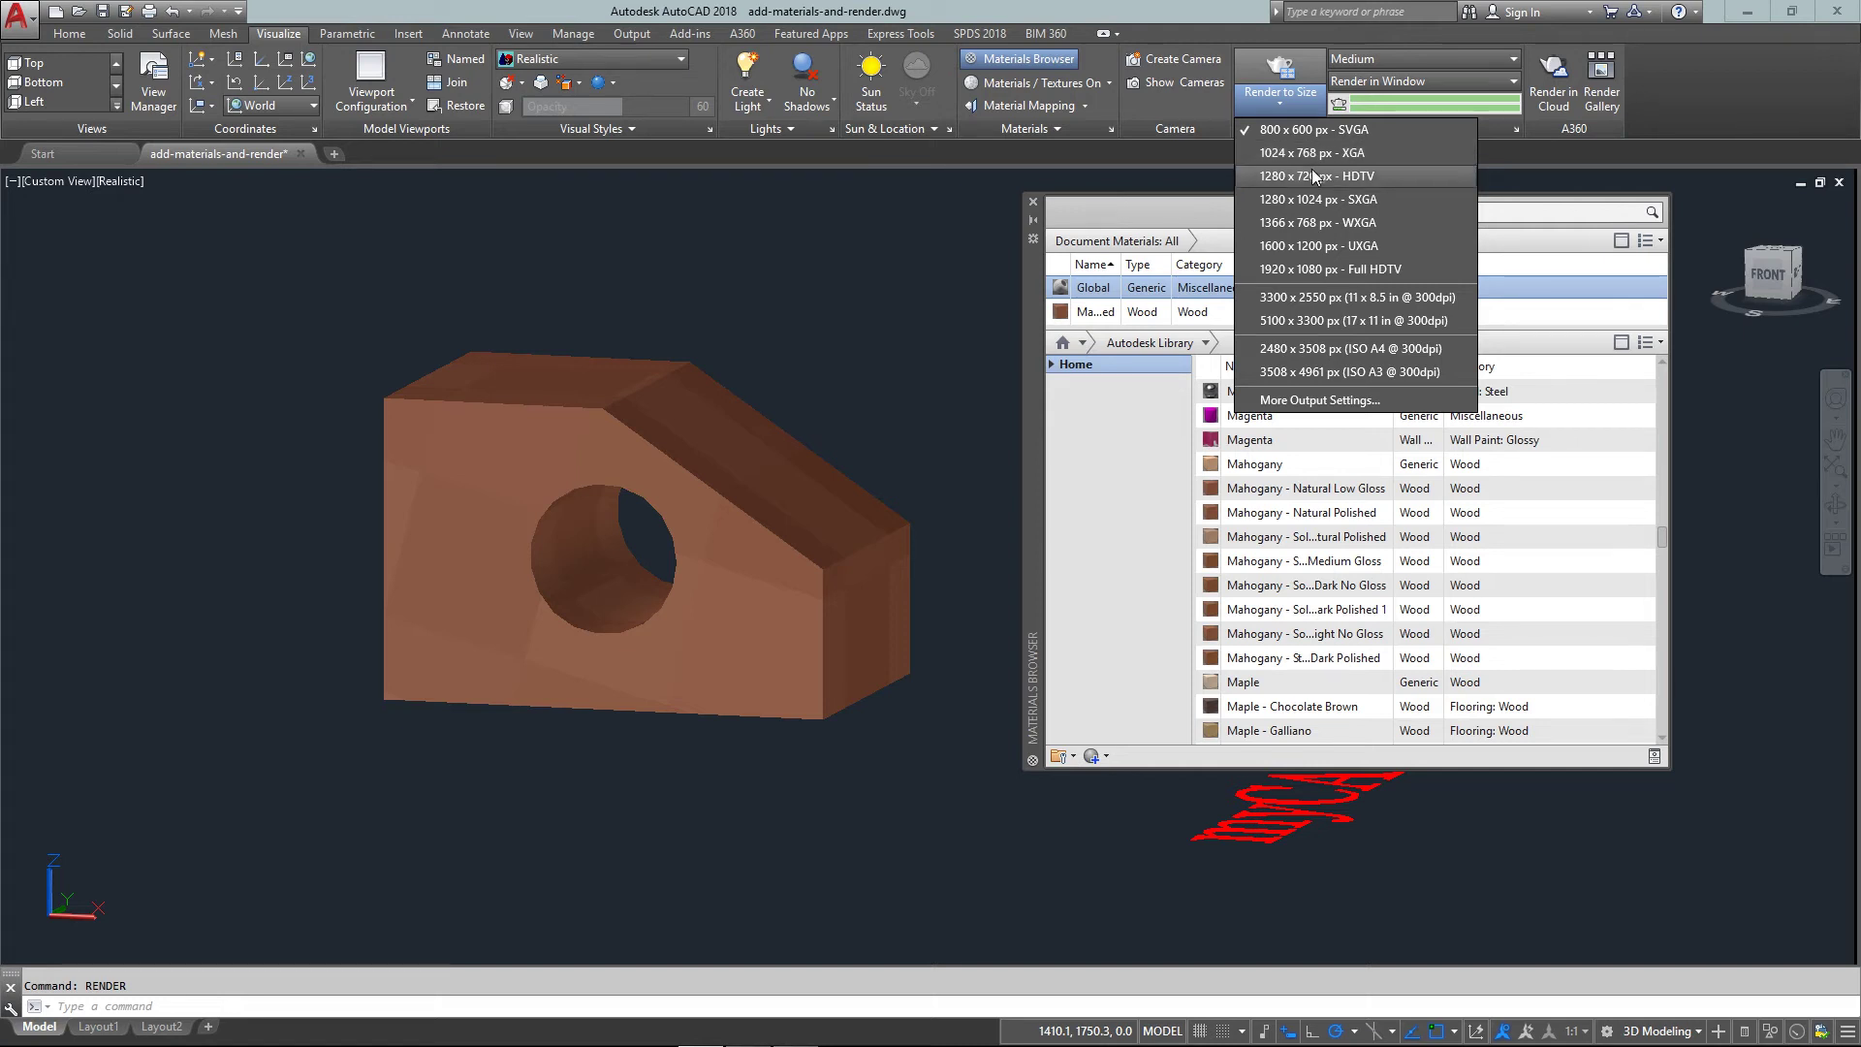
pyautogui.click(1315, 175)
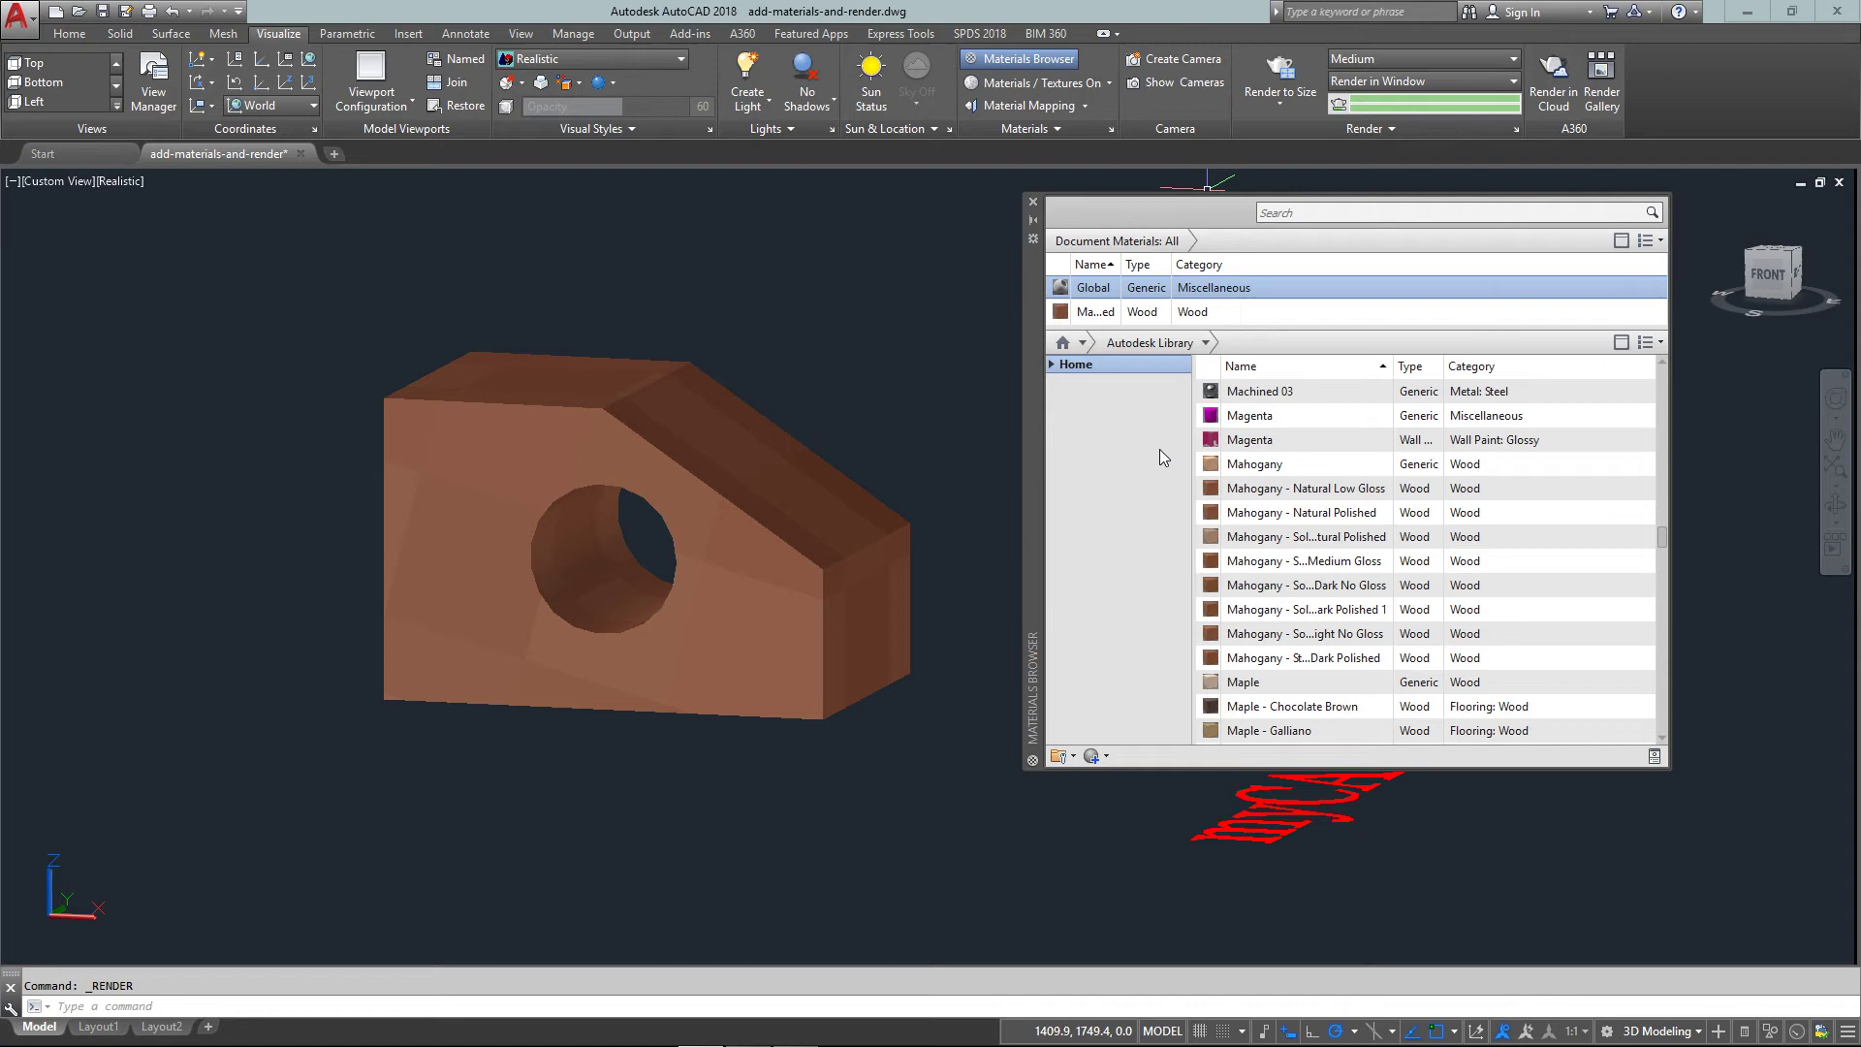
pyautogui.write('render')
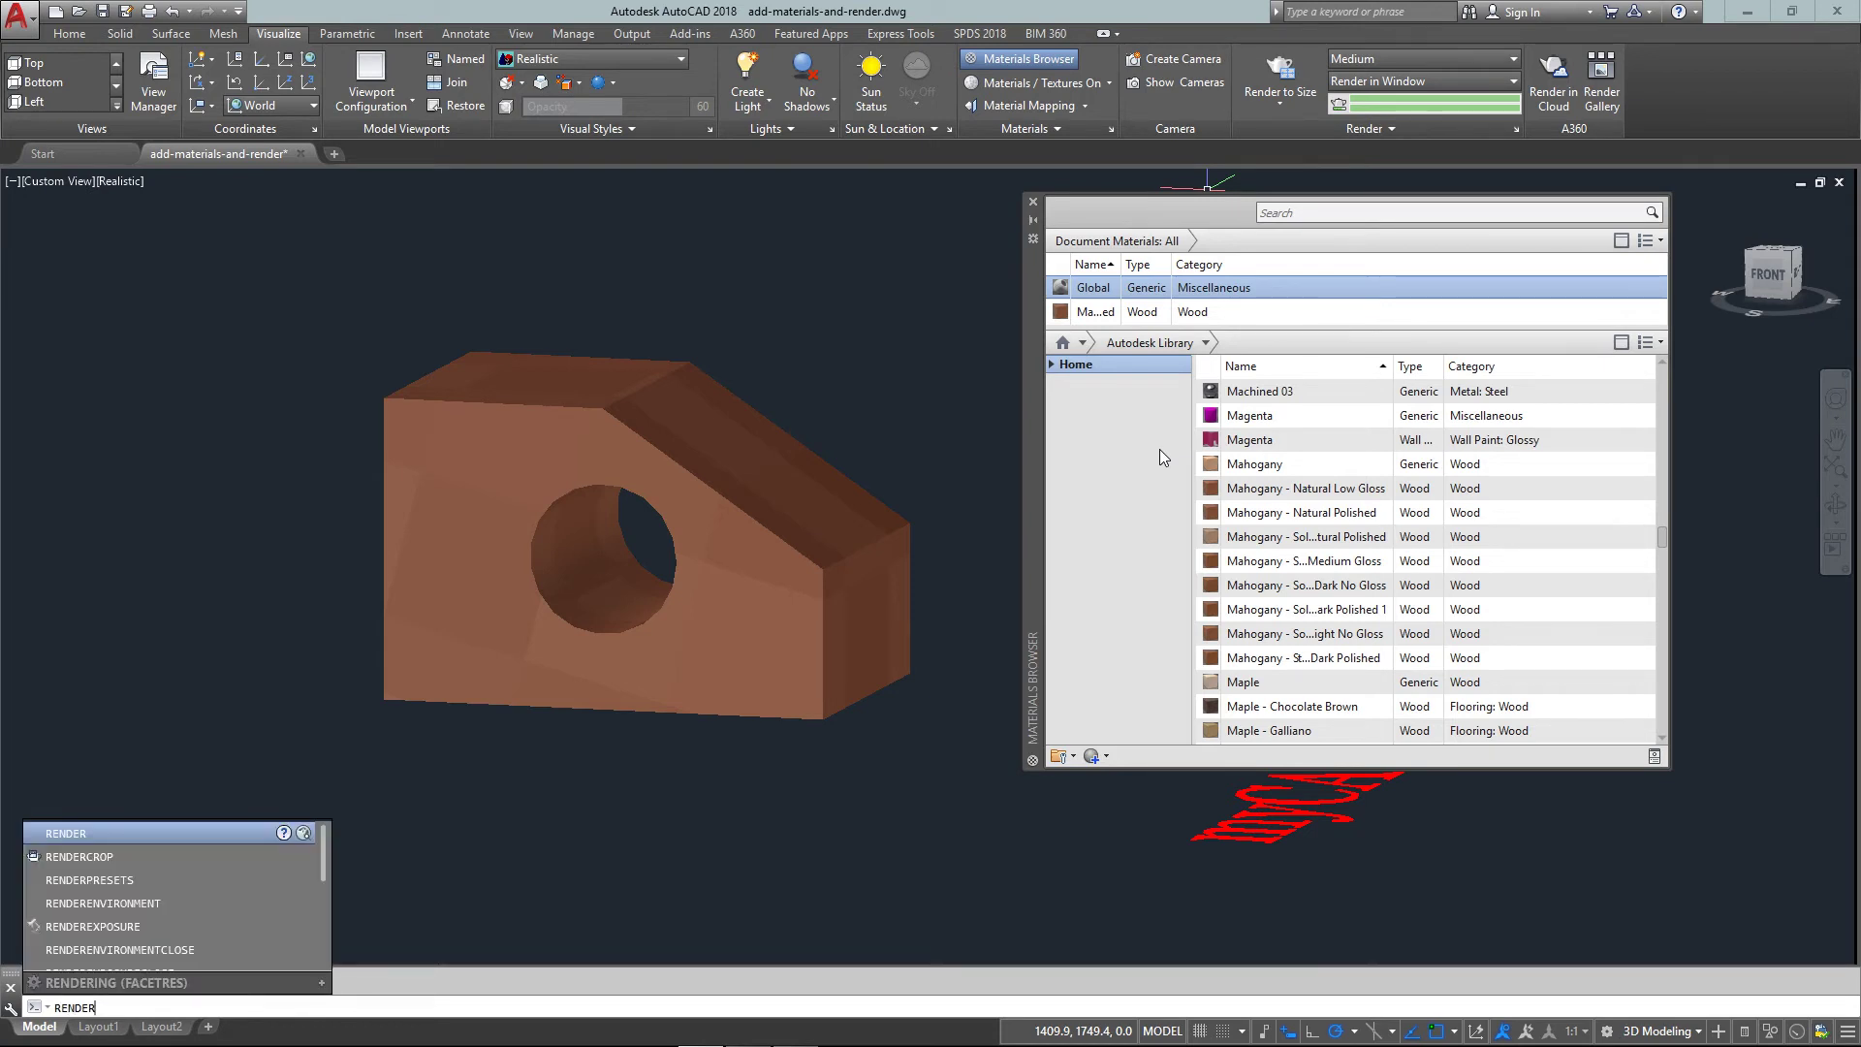
pyautogui.press('Down')
pyautogui.press('Down')
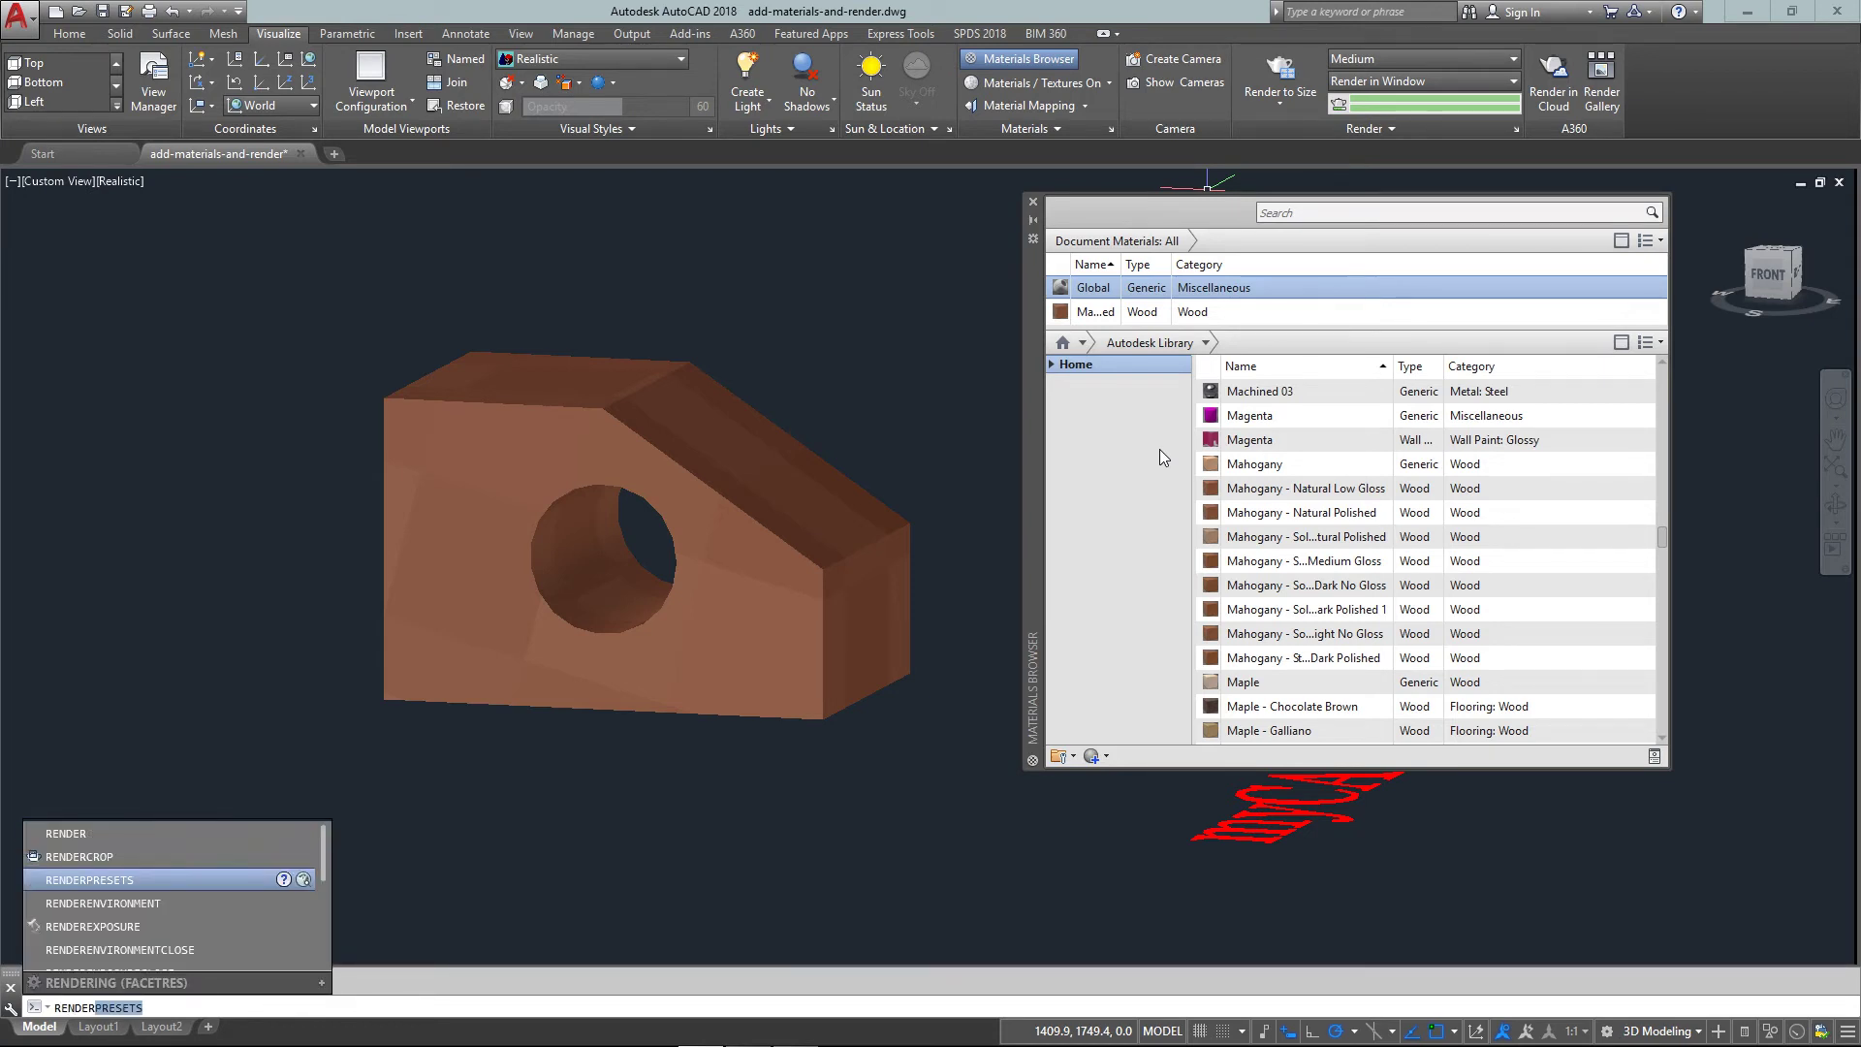
pyautogui.press('Return')
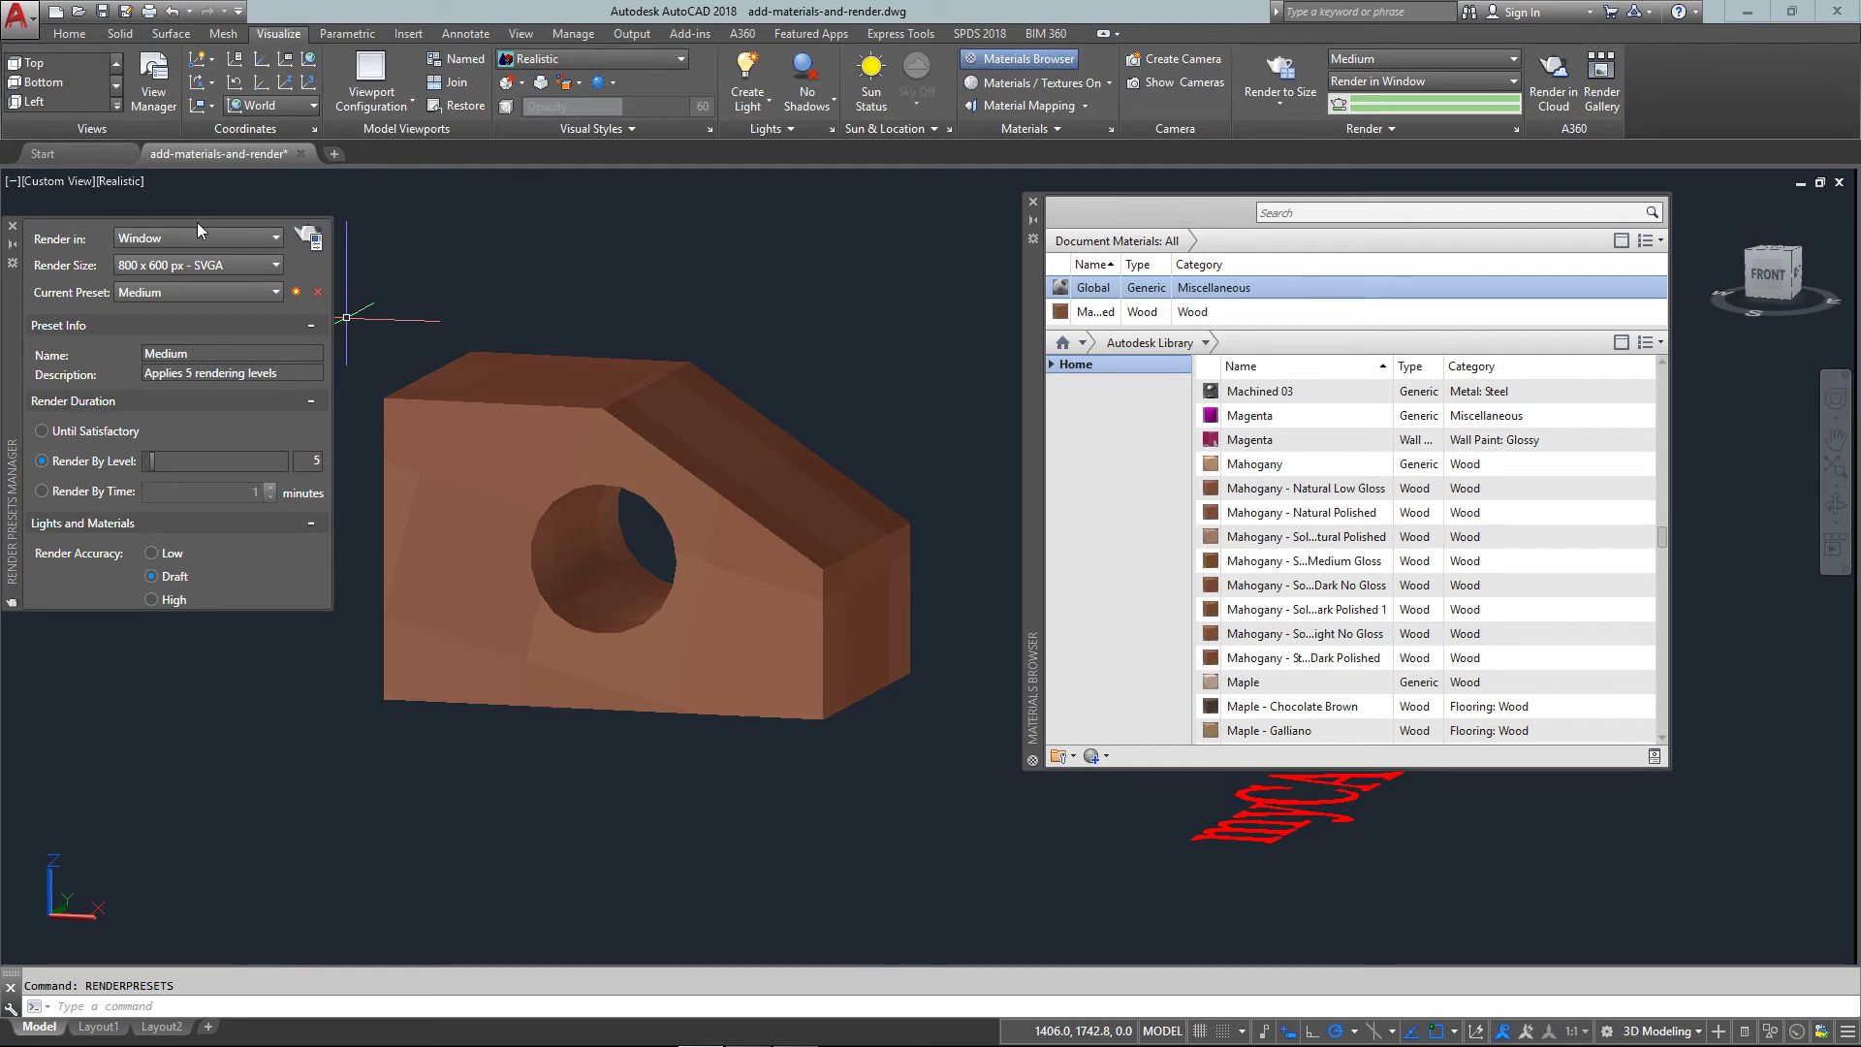
pyautogui.moveTo(14, 308); pyautogui.dragTo(586, 321)
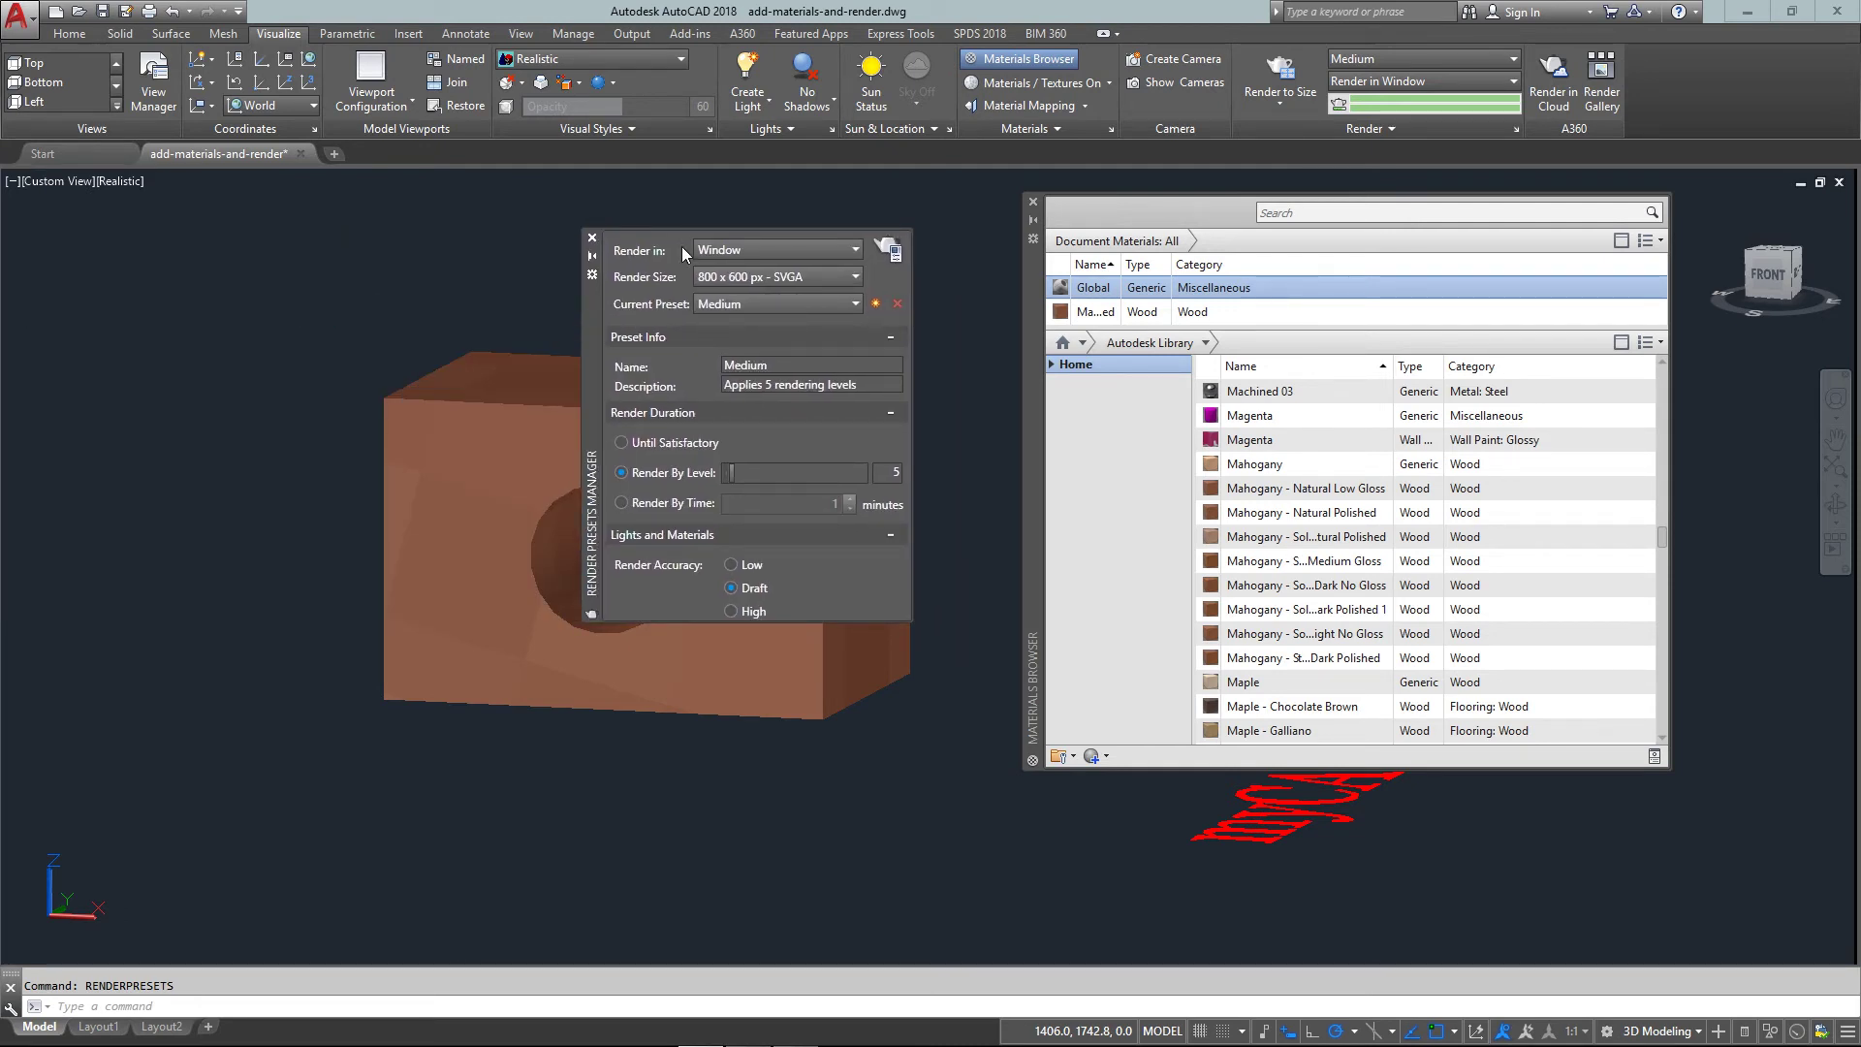
# Step: Review the render destinations and sizes, choosing Window as the destination and 800 x 600 px - SVGA as the size
pyautogui.click(730, 251)
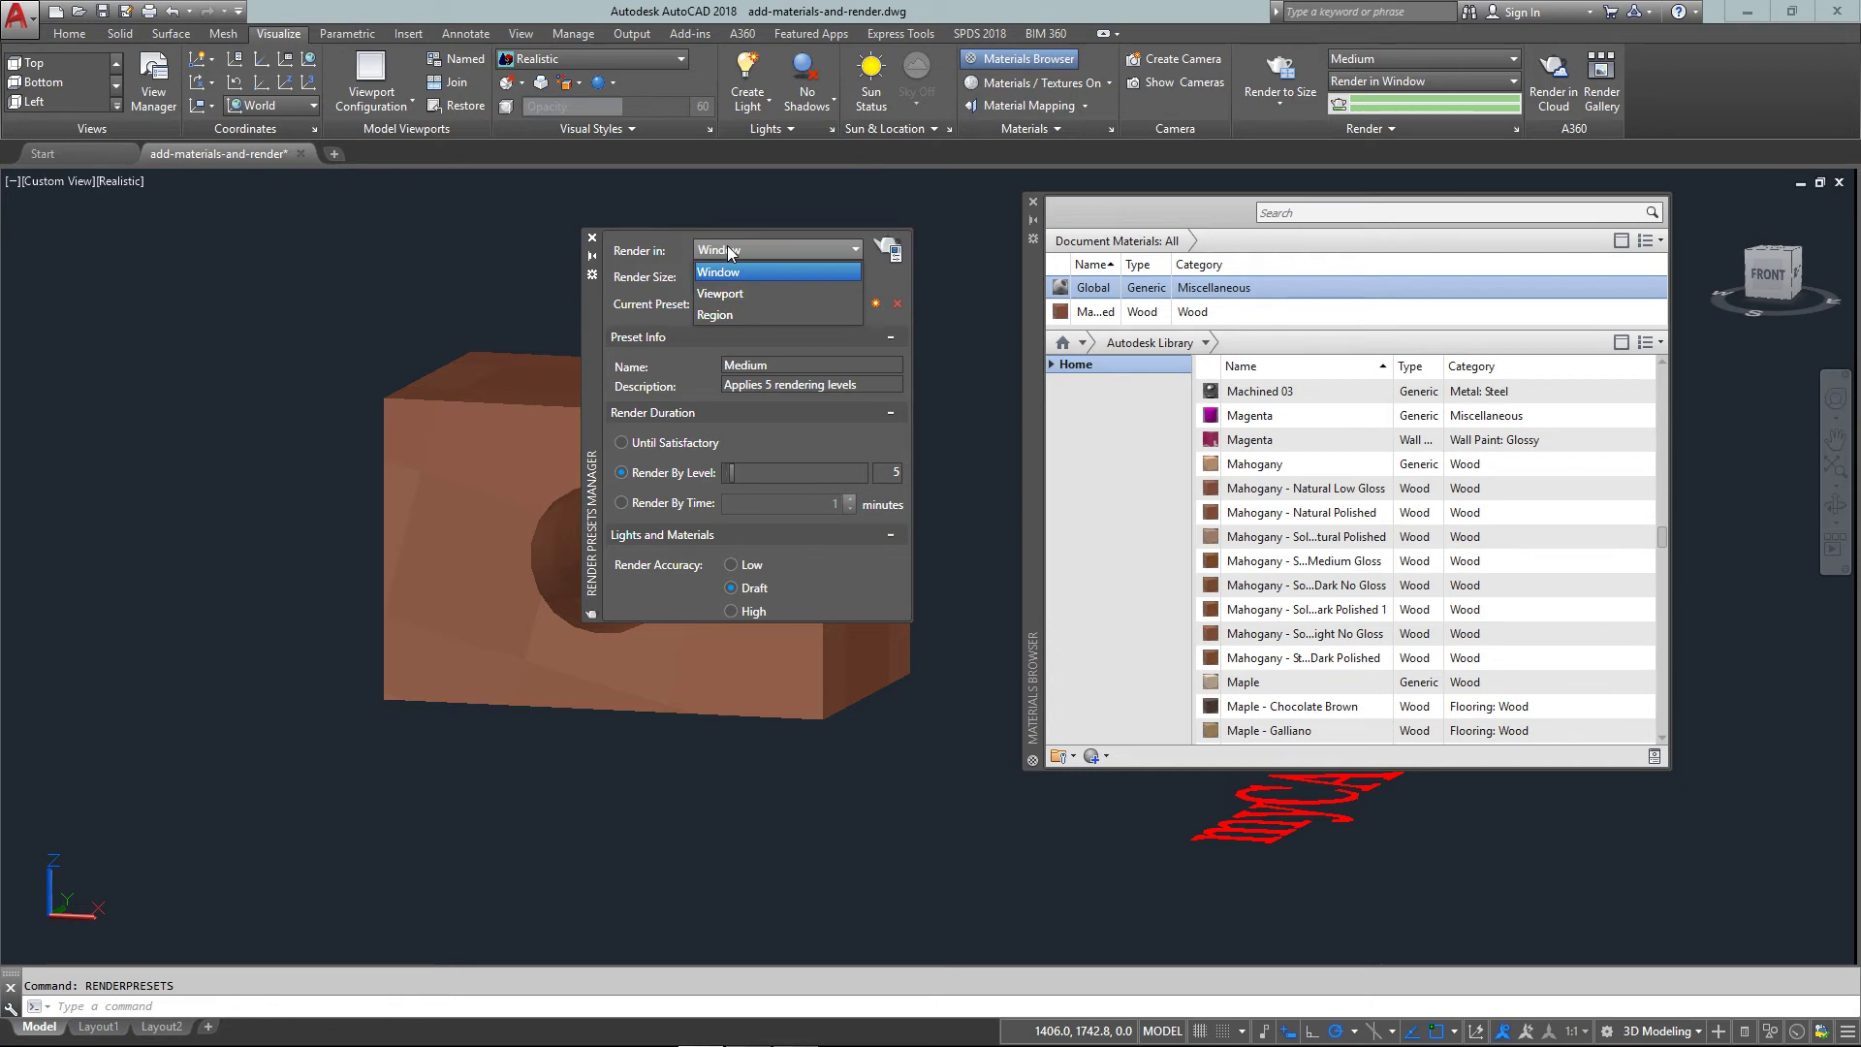
pyautogui.click(730, 251)
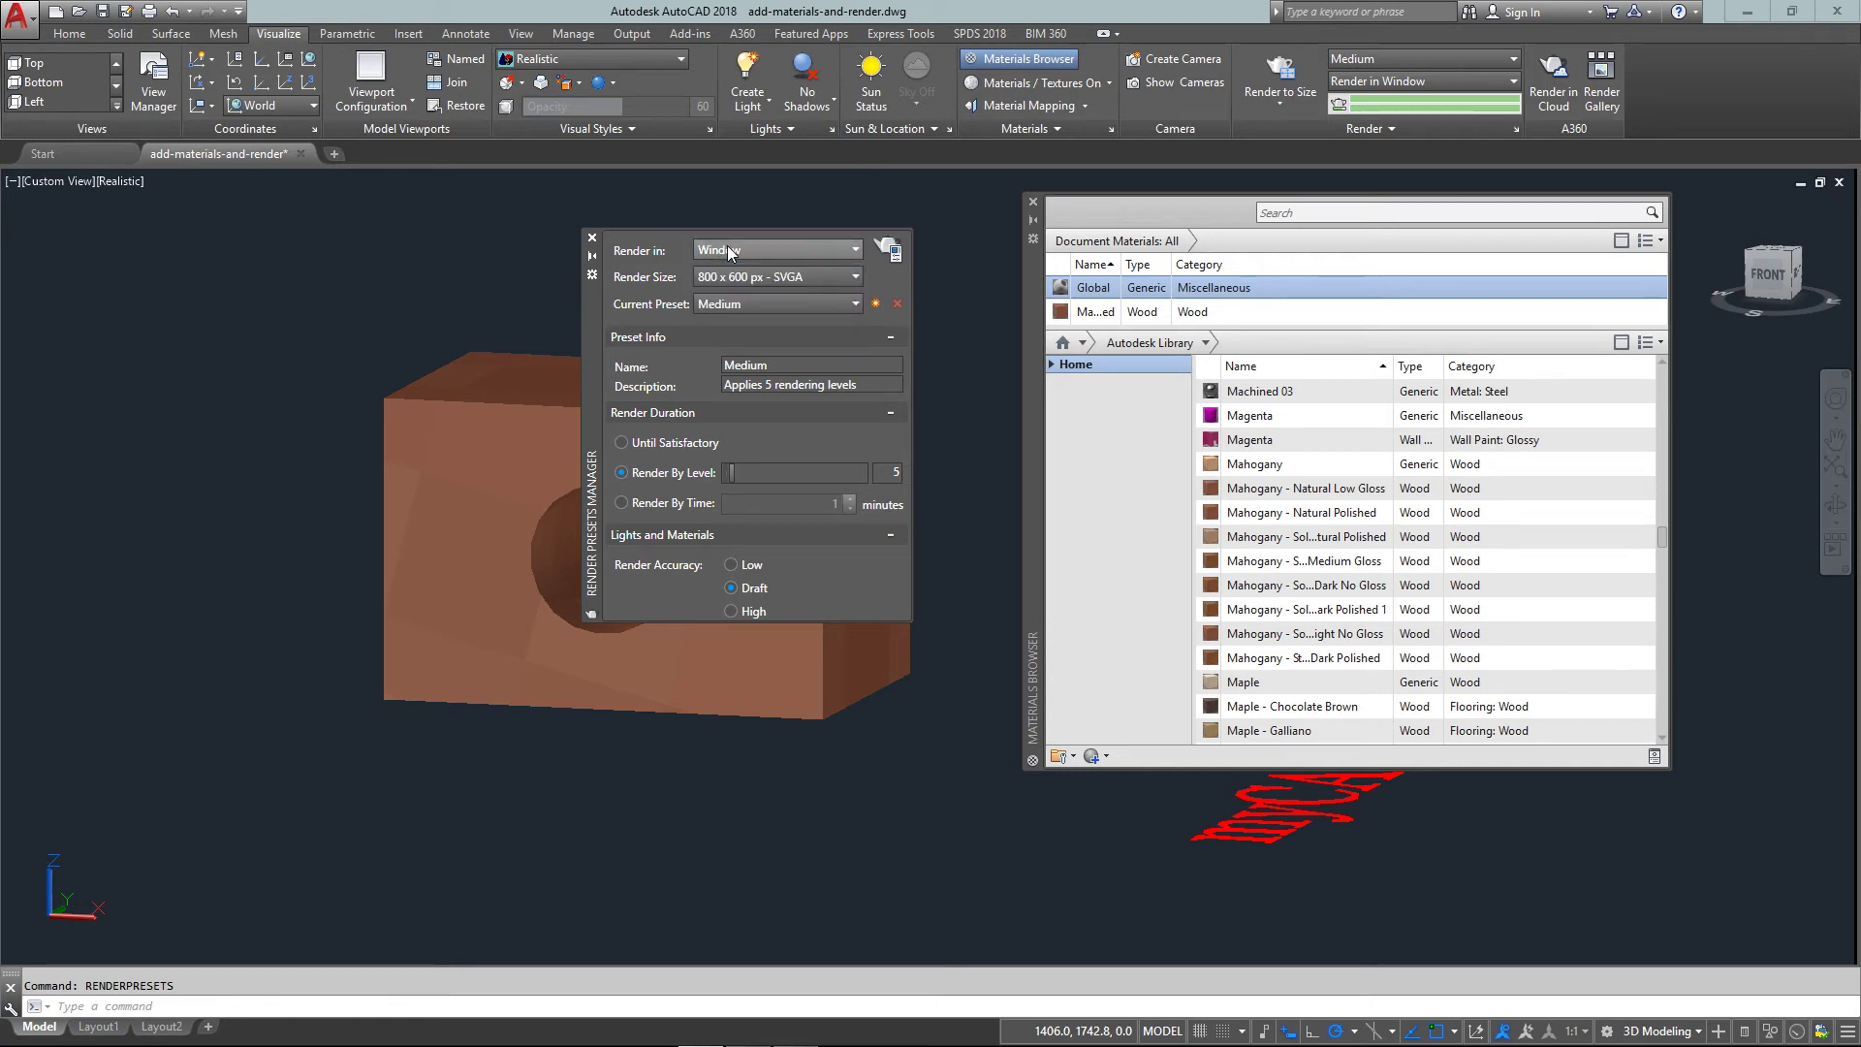
pyautogui.click(730, 250)
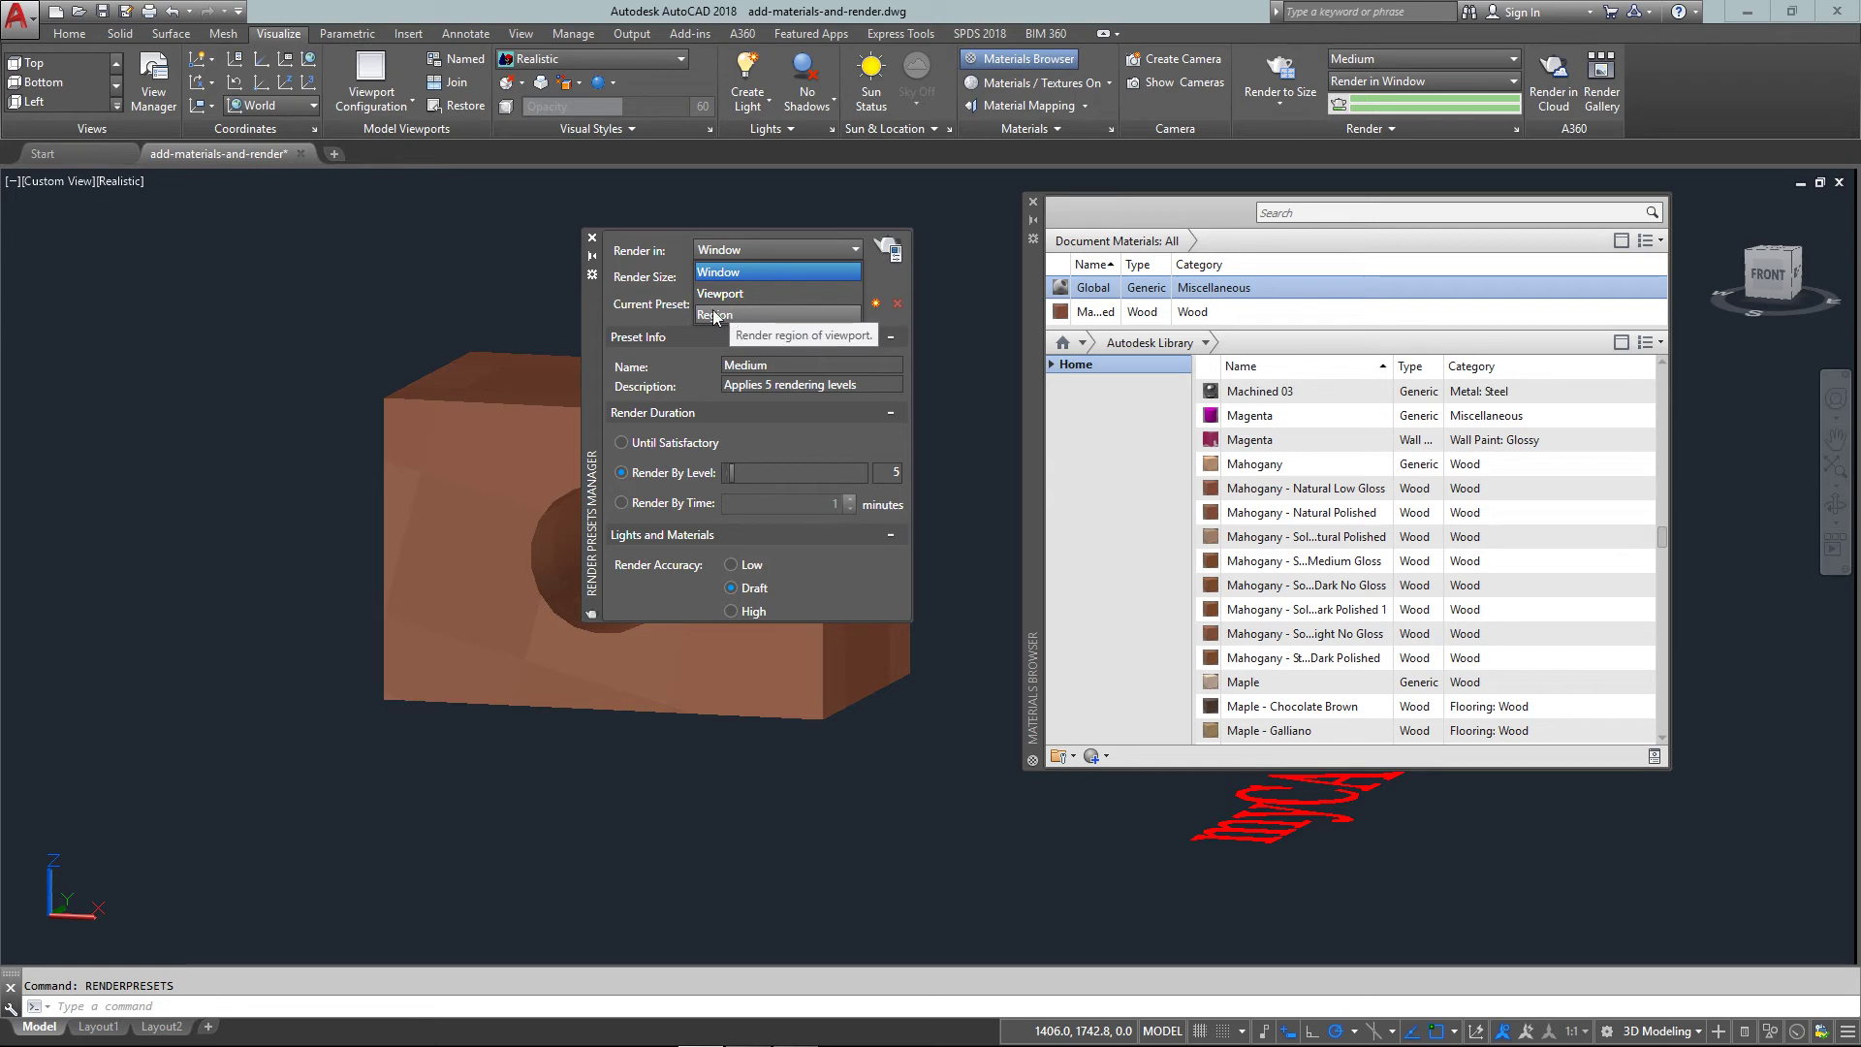
pyautogui.click(609, 292)
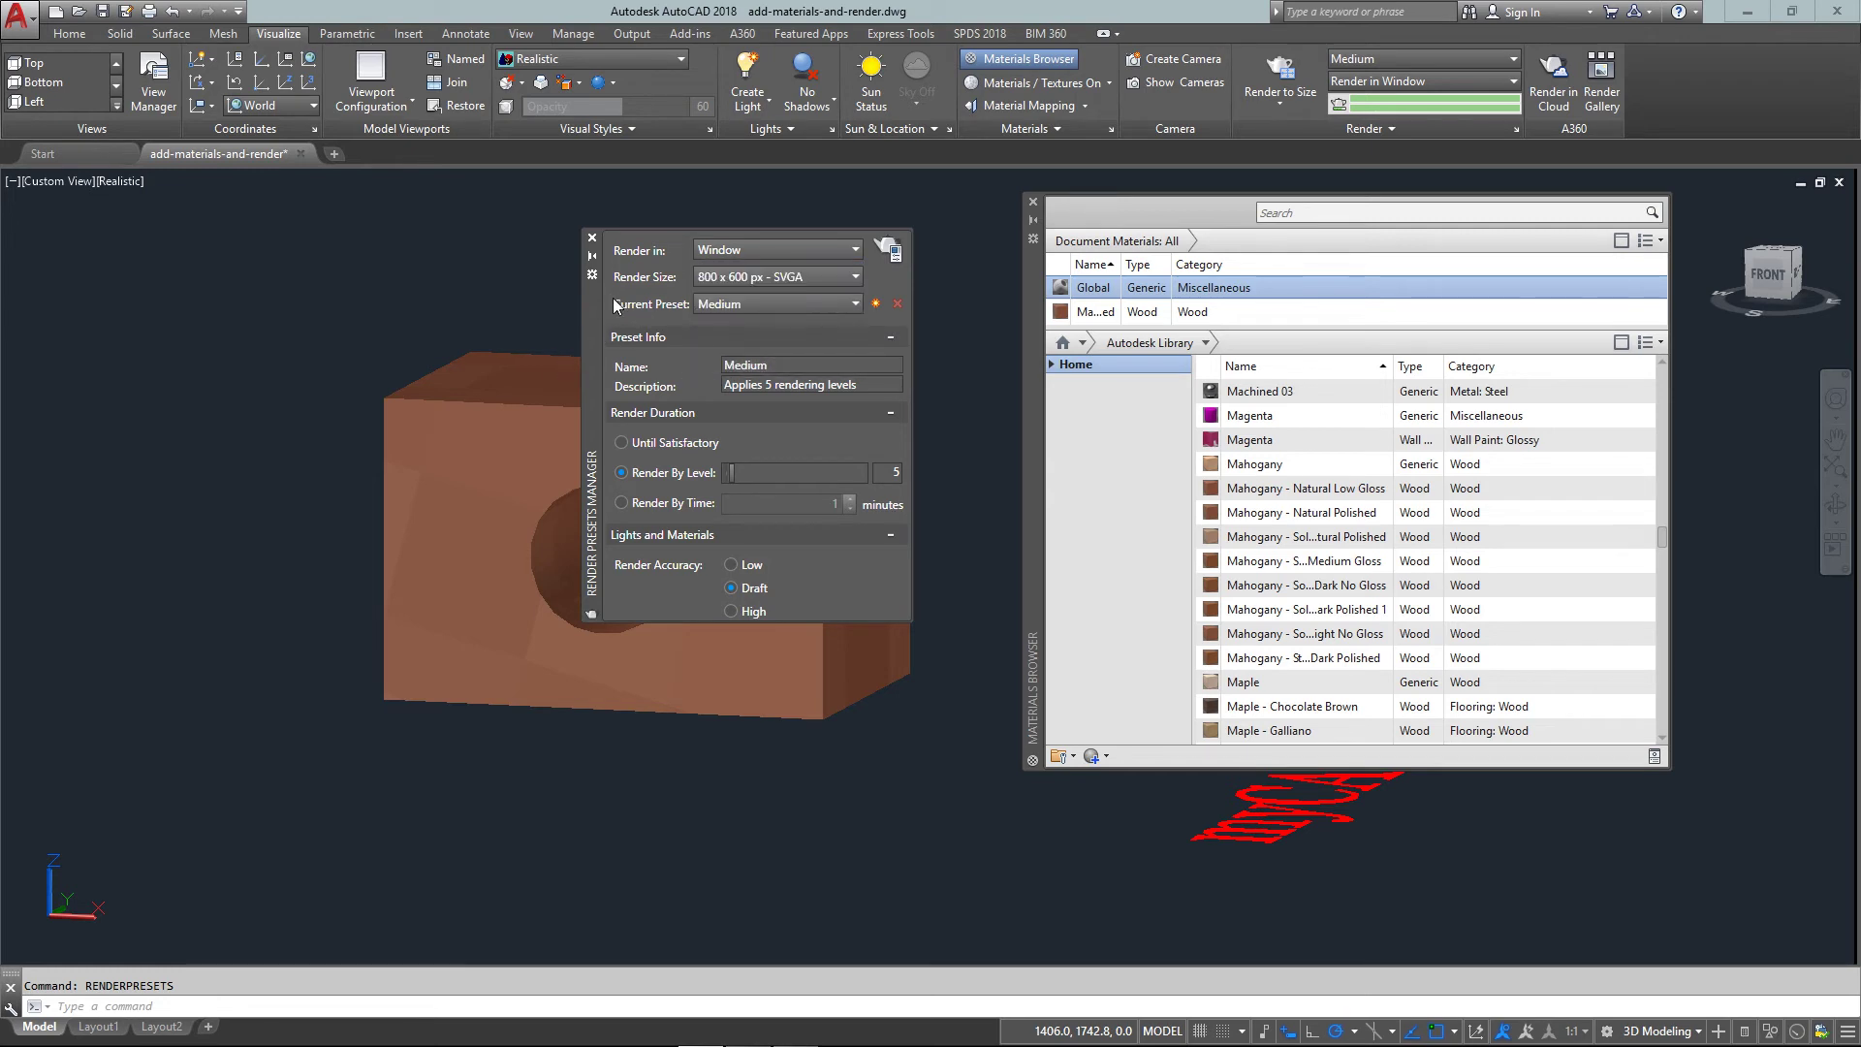
pyautogui.click(742, 245)
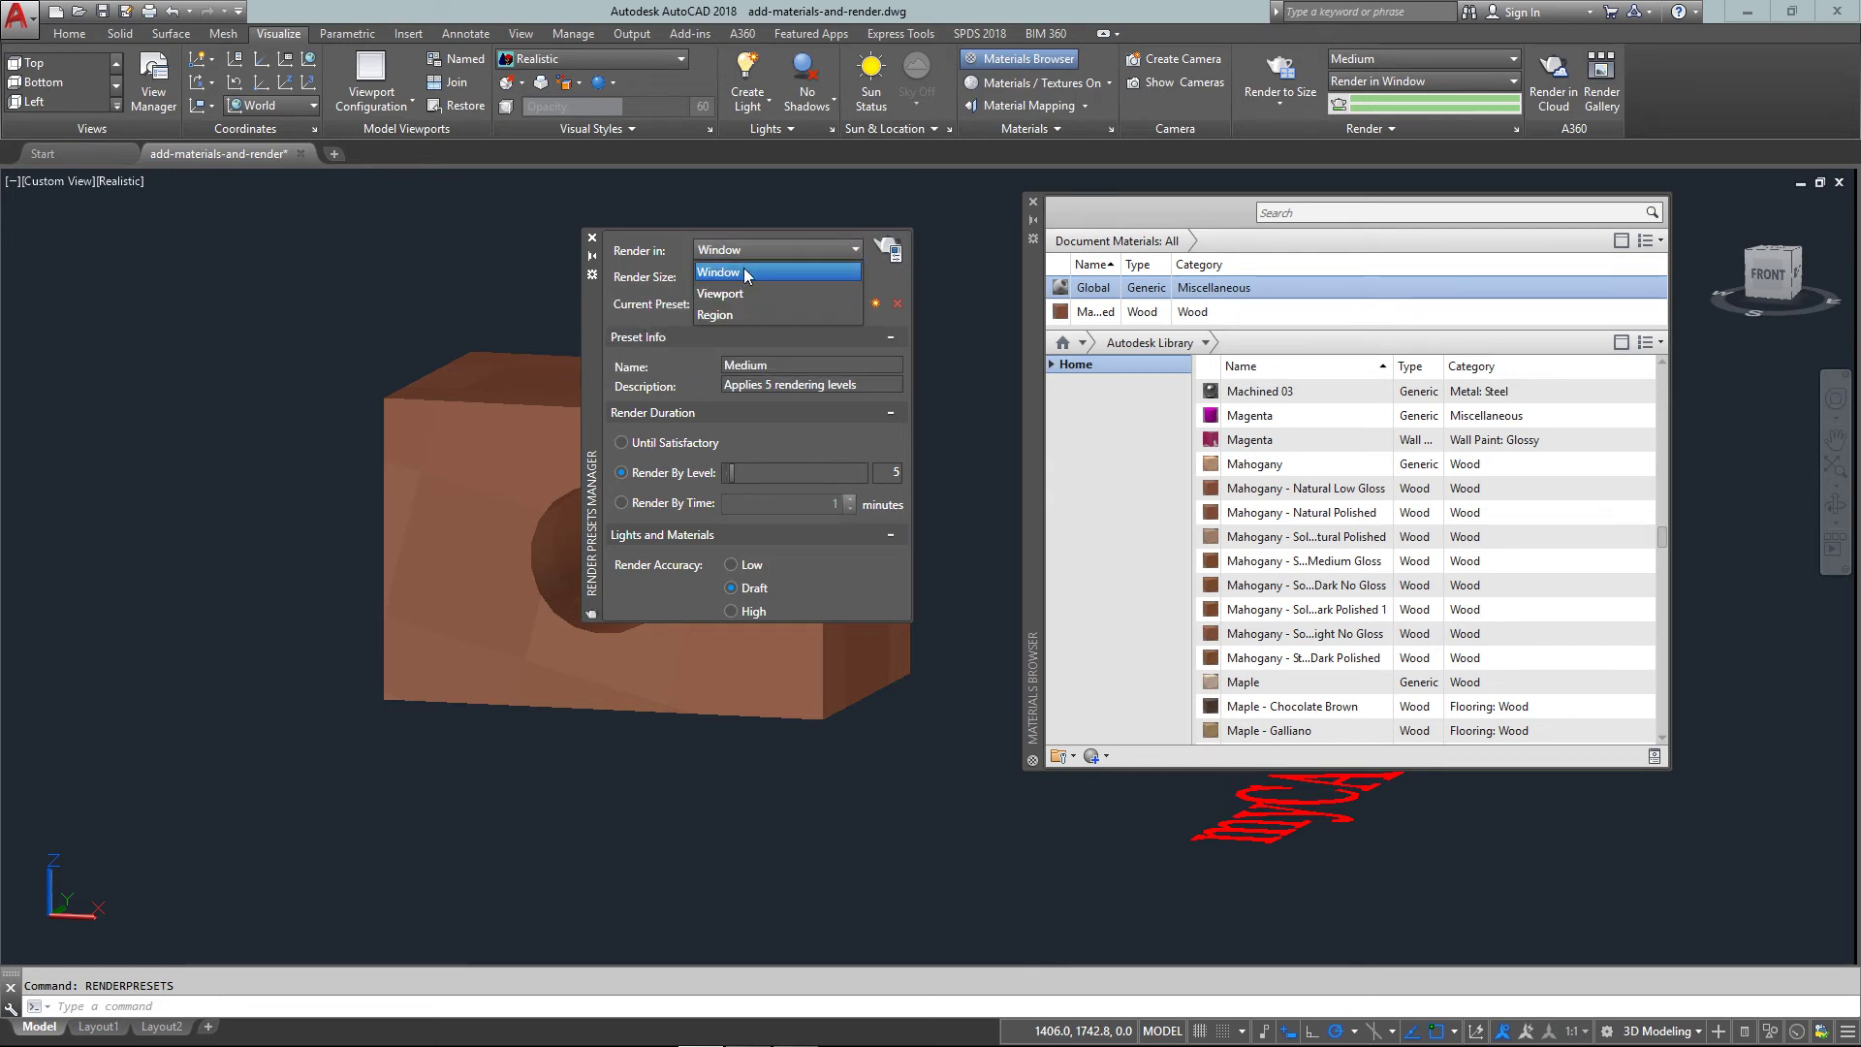
pyautogui.click(743, 272)
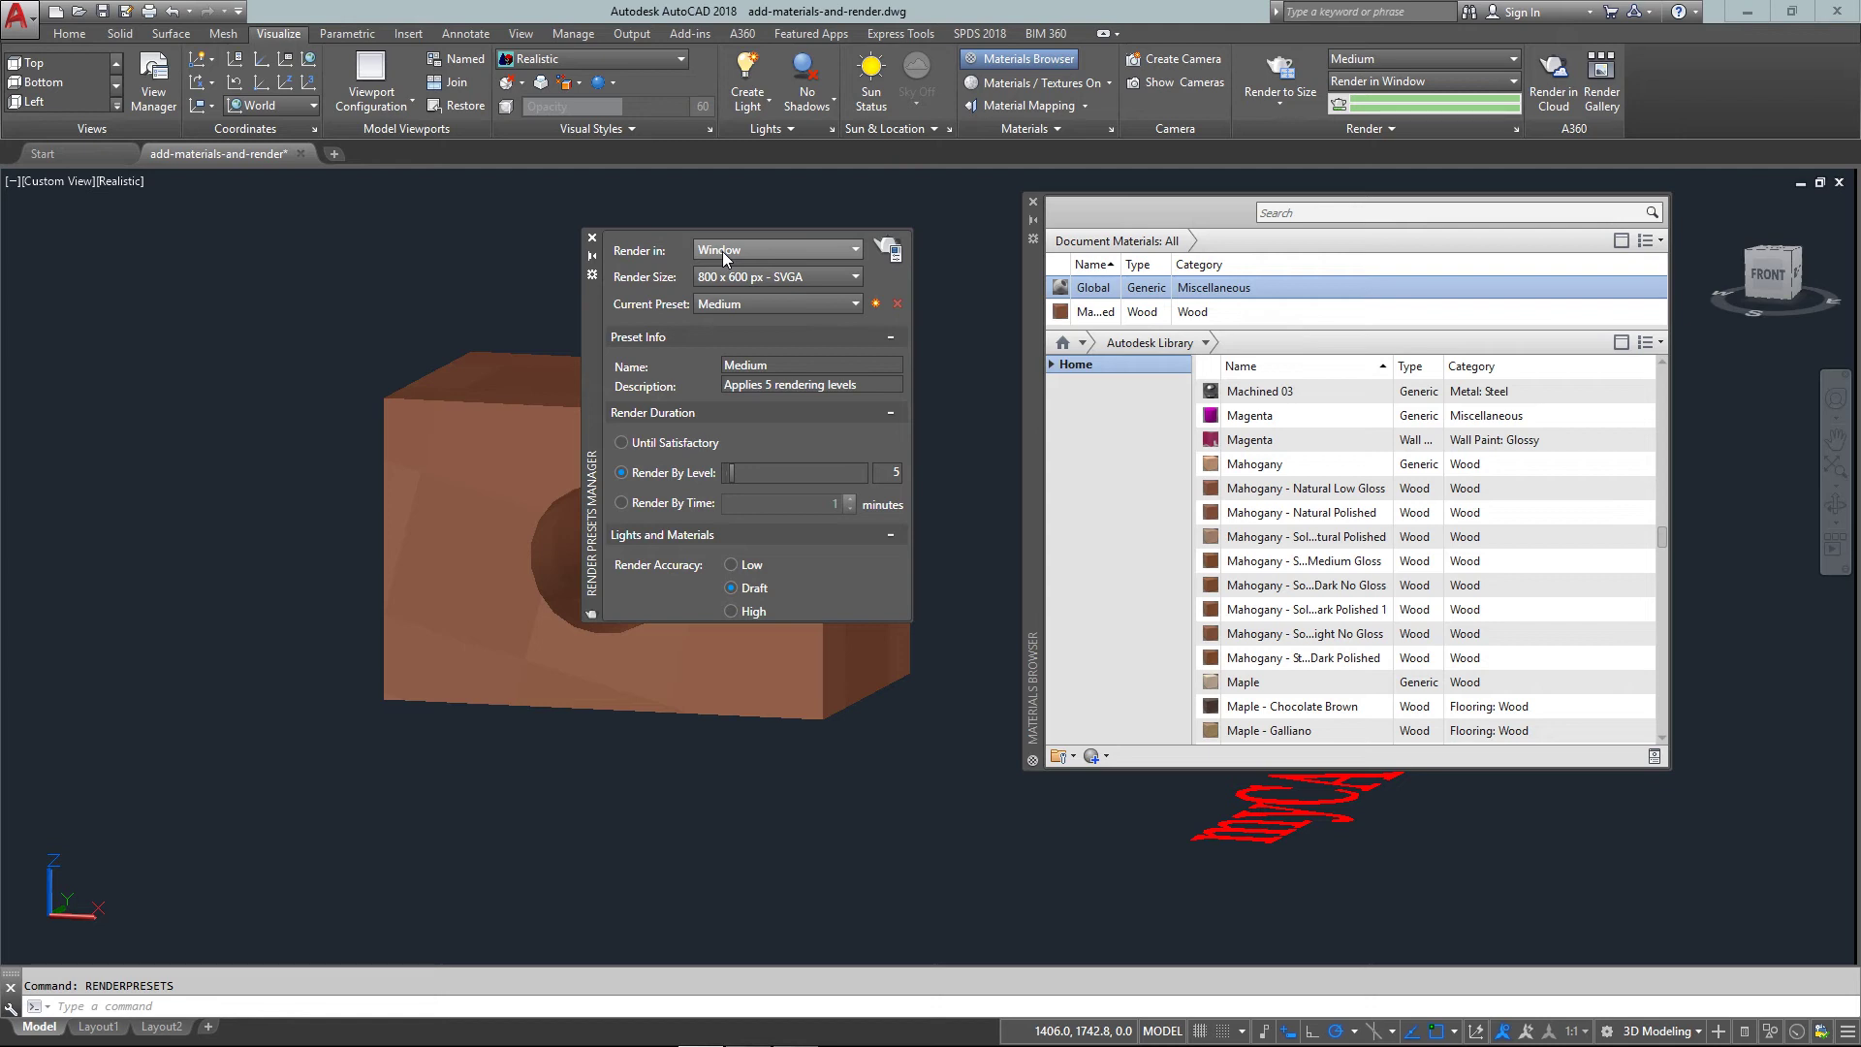
pyautogui.click(729, 277)
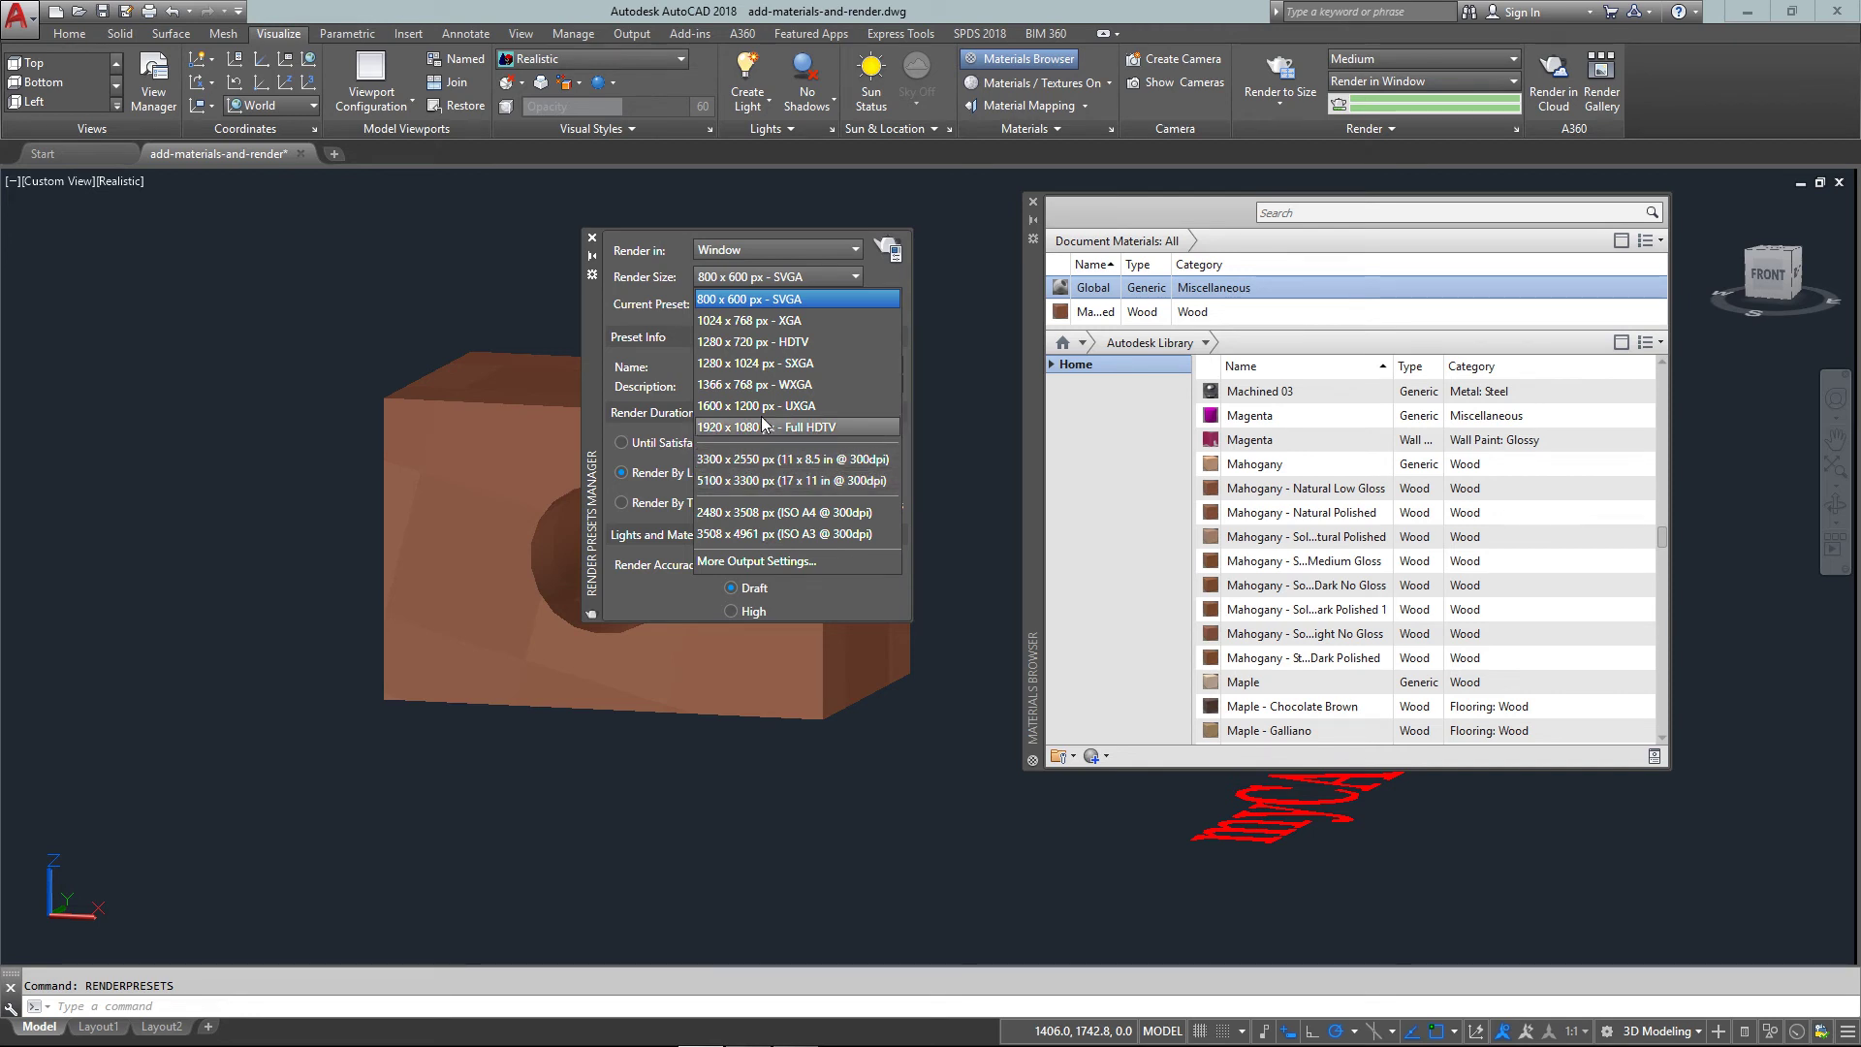
pyautogui.click(739, 300)
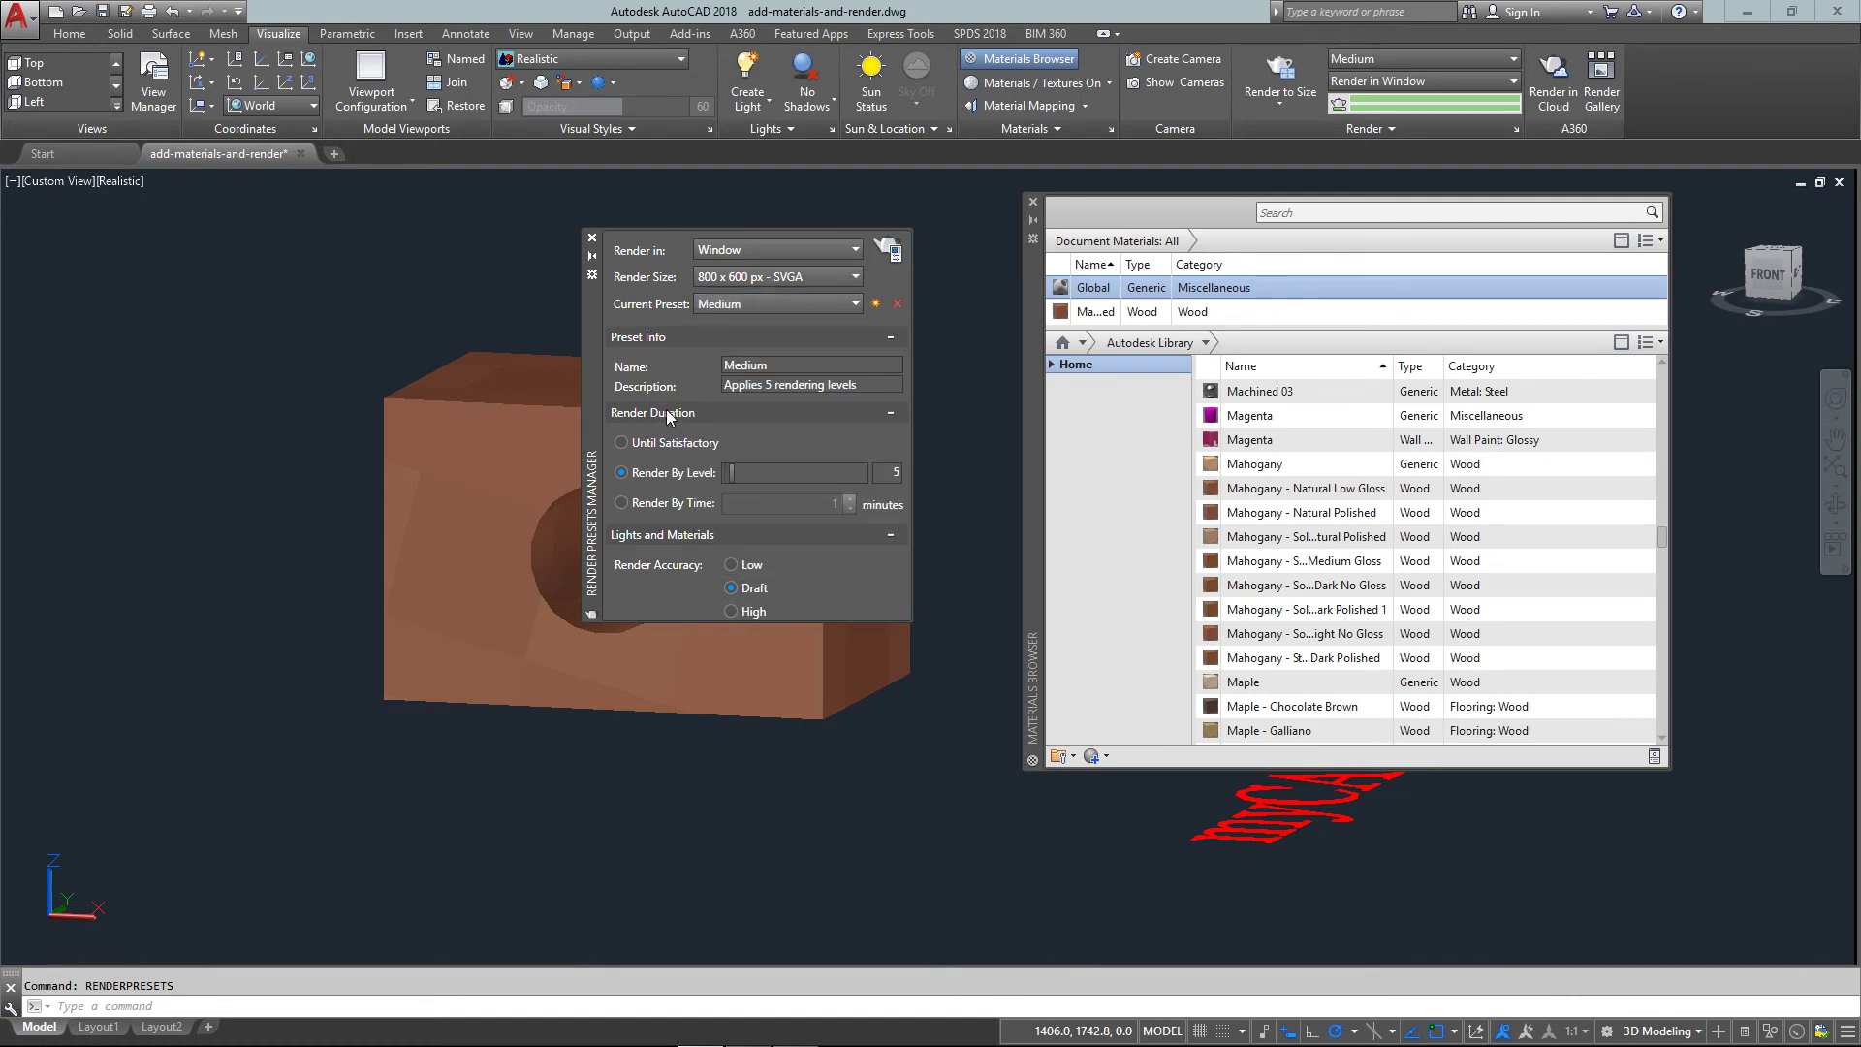
# Step: Create a copy of the Medium render preset, set its render accuracy to High and close the Render Presets Manager
pyautogui.click(876, 304)
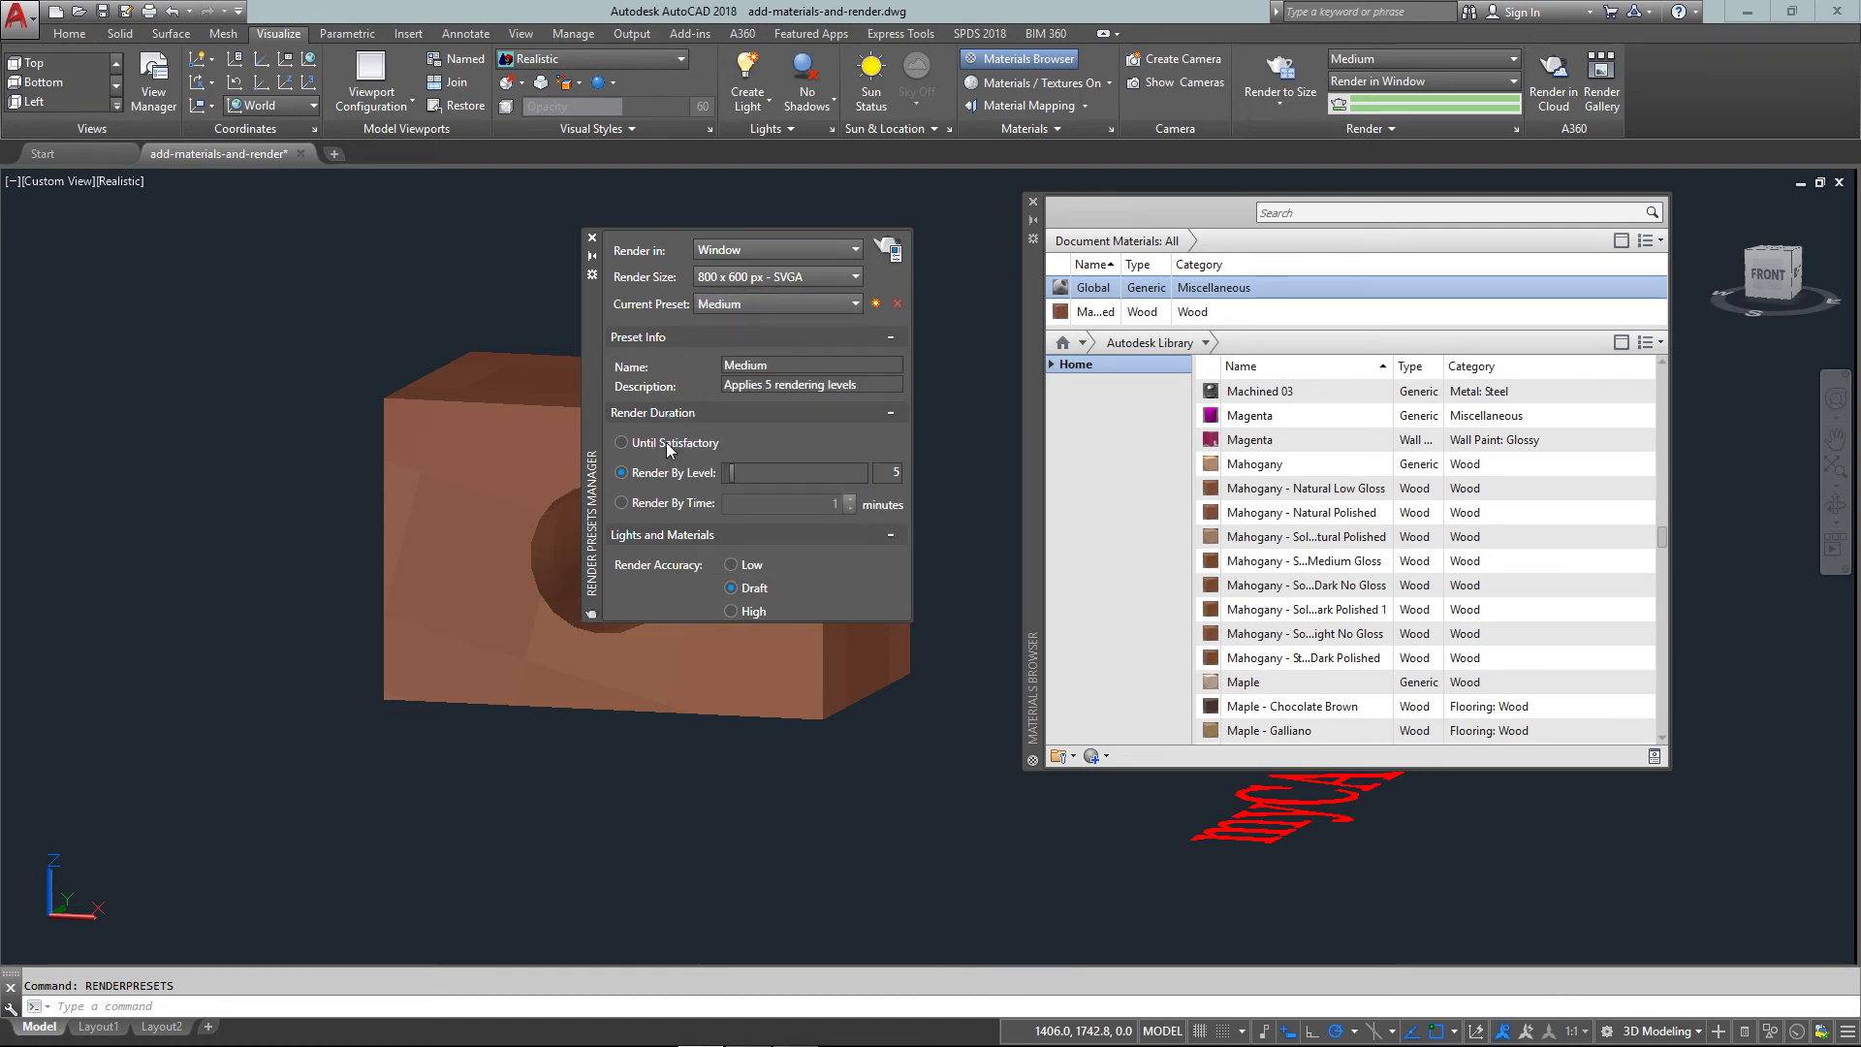
pyautogui.click(731, 611)
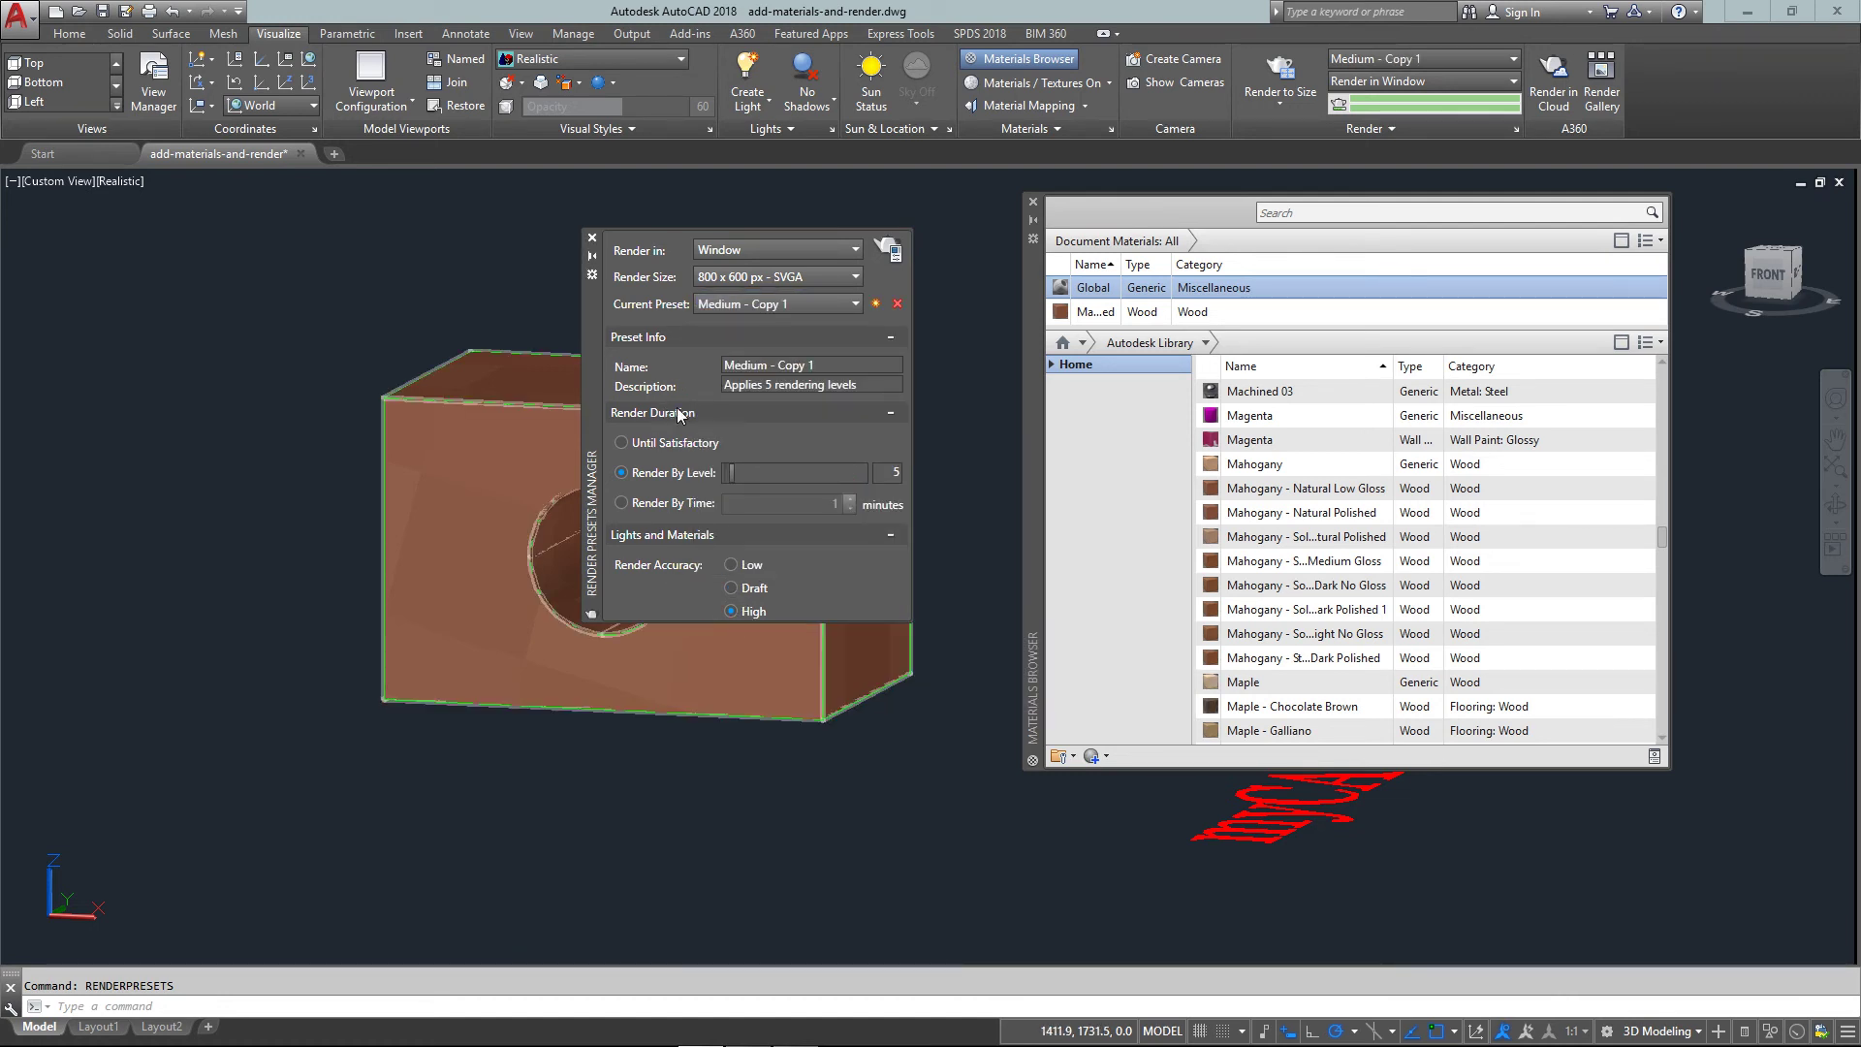
pyautogui.click(593, 240)
# Step: Browse the wood materials in the Autodesk Library and move the Materials Browser clear of the block
pyautogui.scroll(-2, 1338, 500)
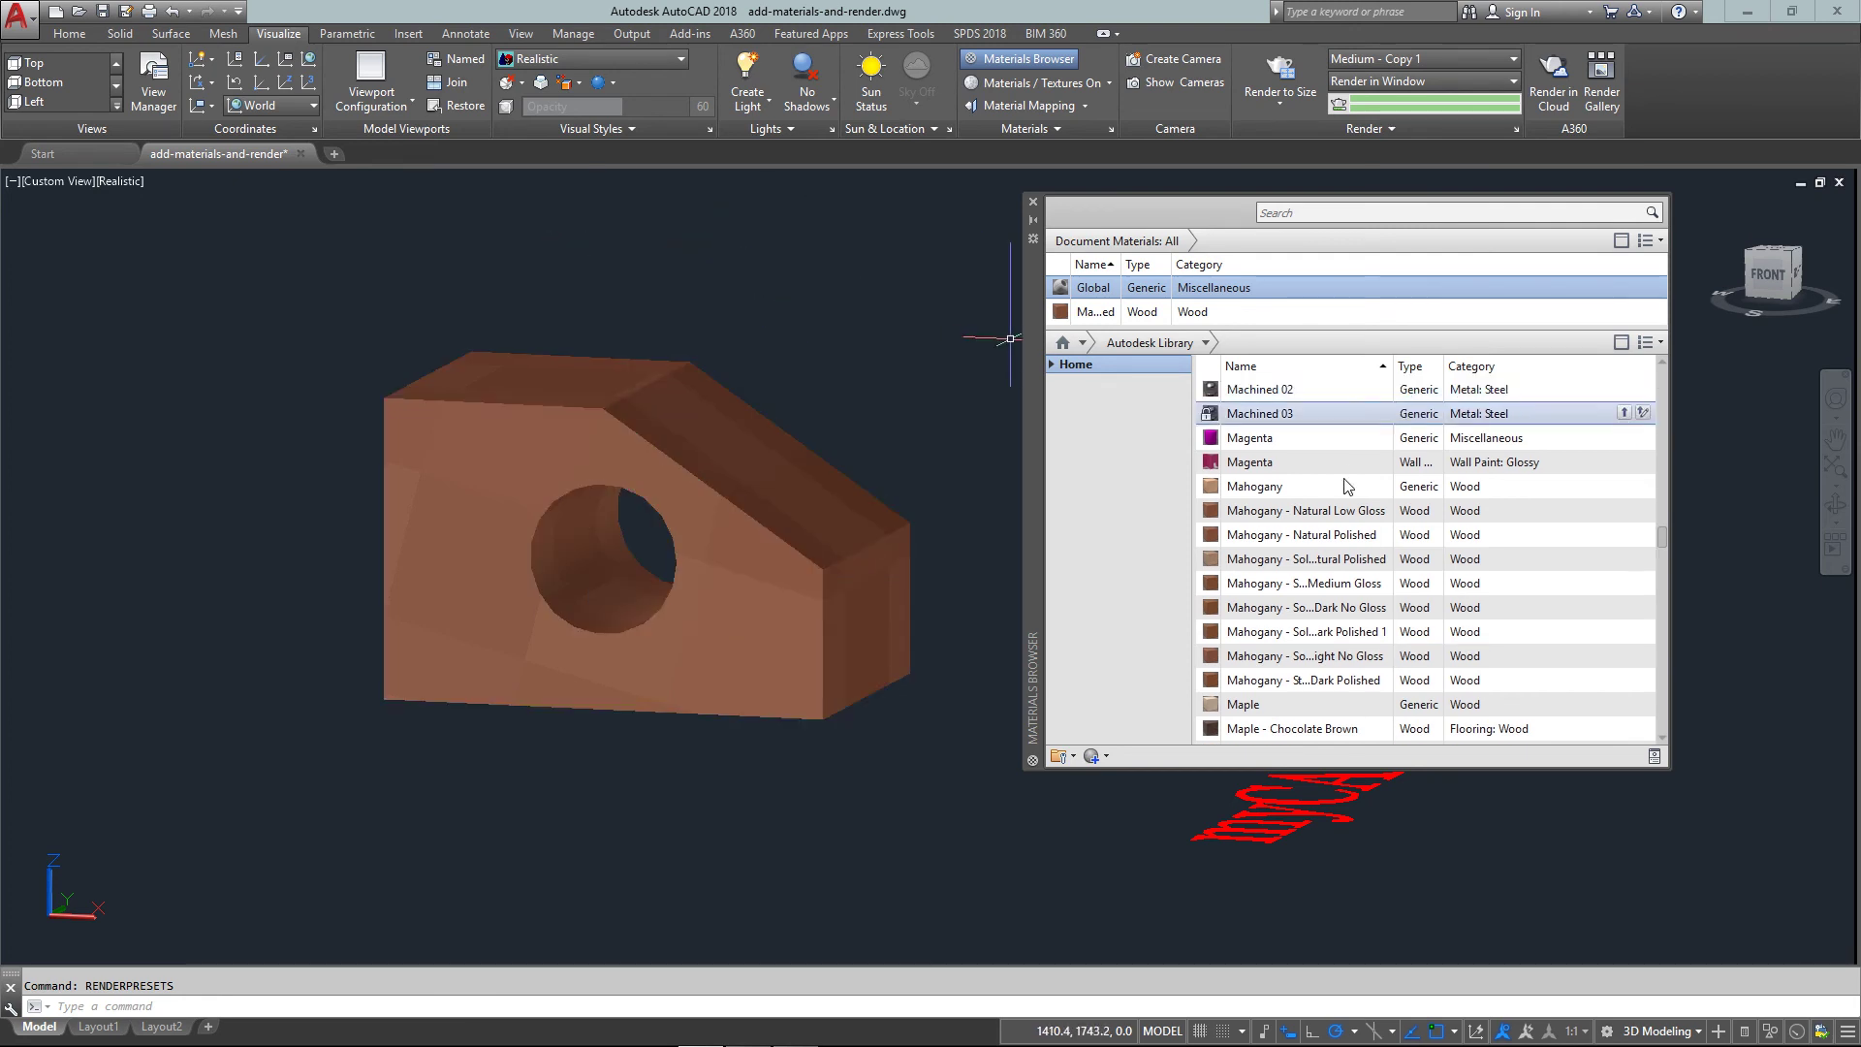
pyautogui.scroll(-3, 1338, 524)
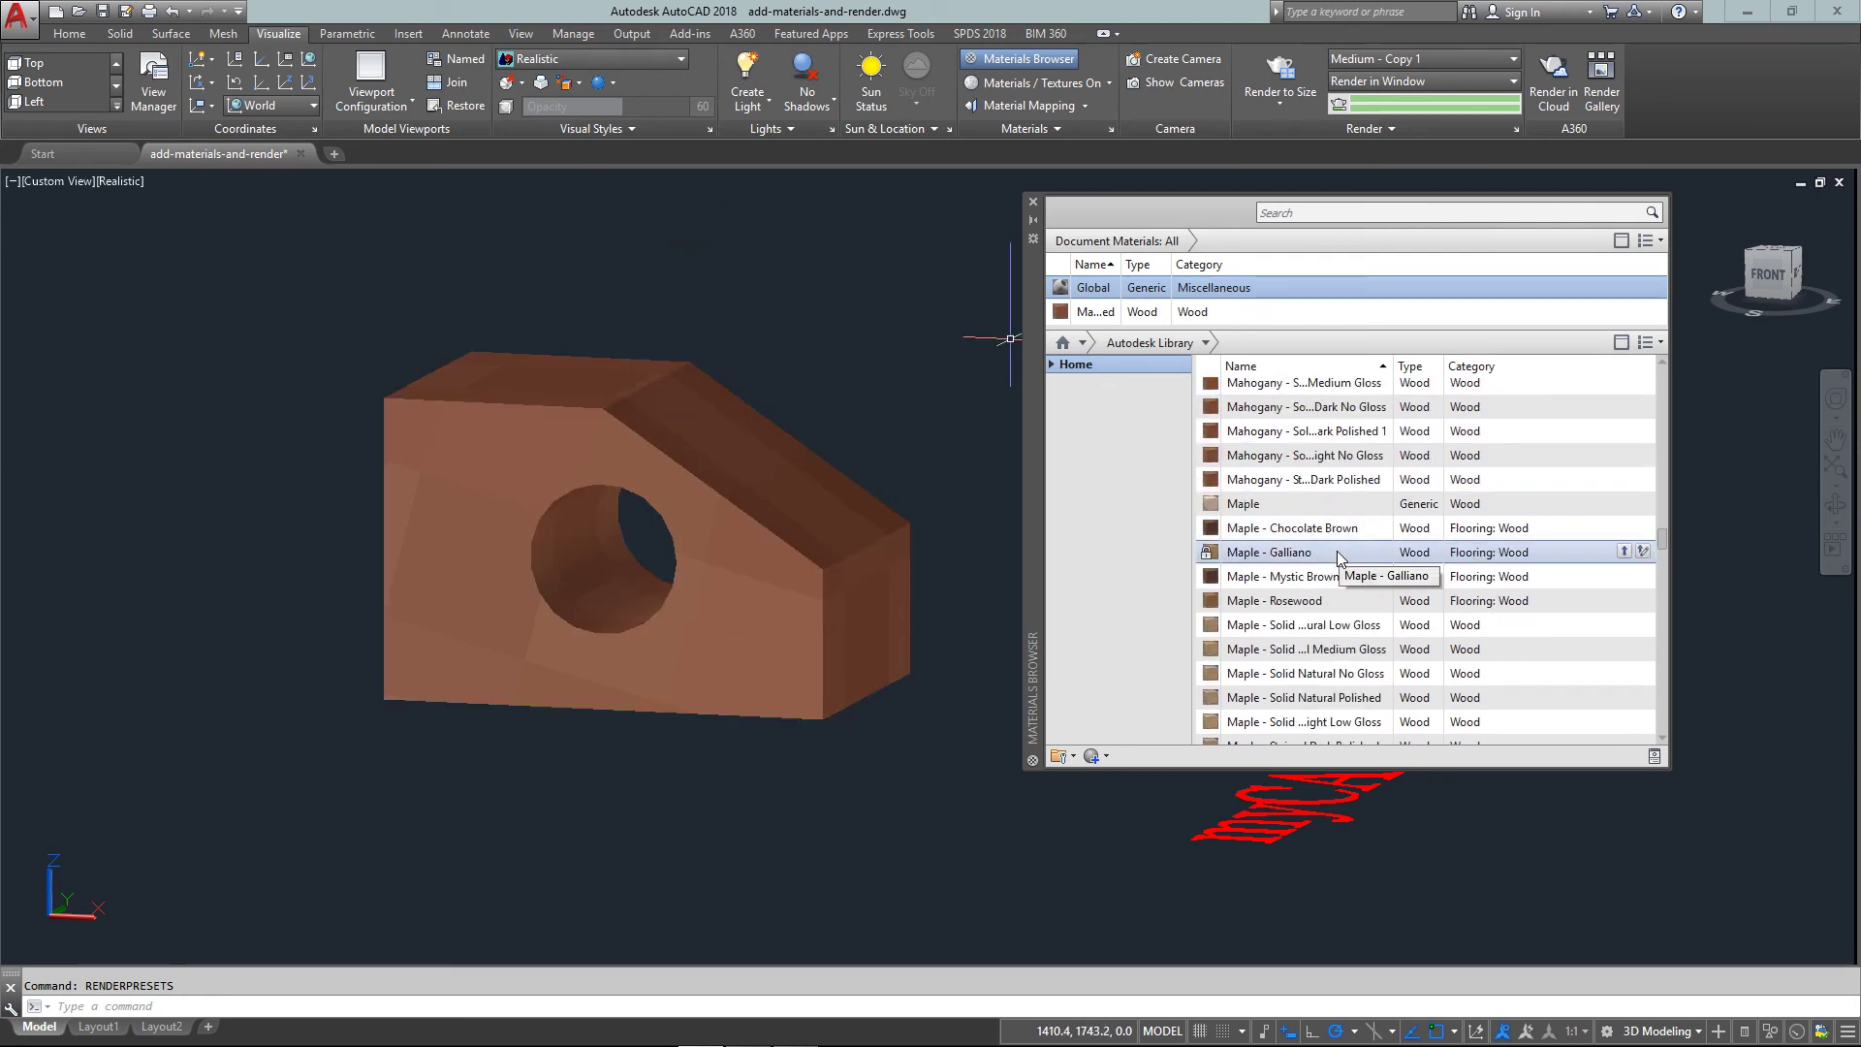
pyautogui.scroll(3, 1336, 551)
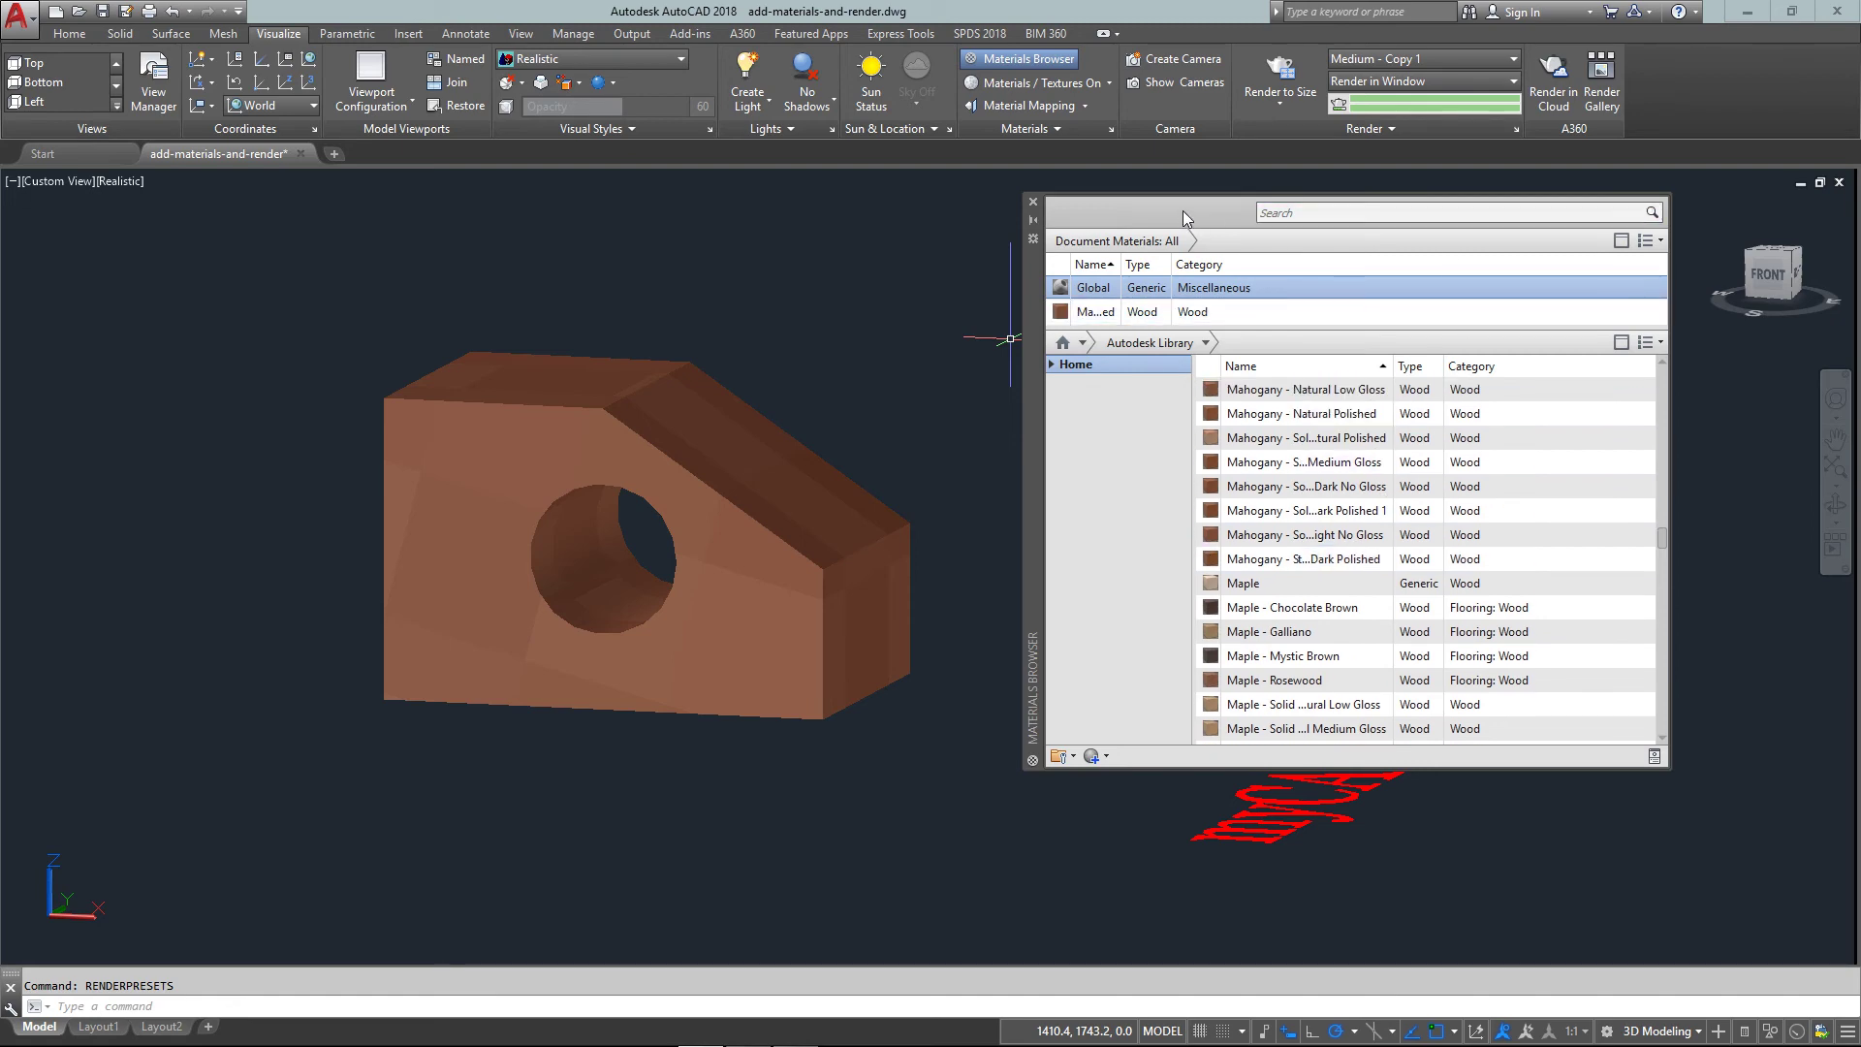
pyautogui.moveTo(1034, 349); pyautogui.dragTo(1197, 372)
pyautogui.scroll(3, 626, 495)
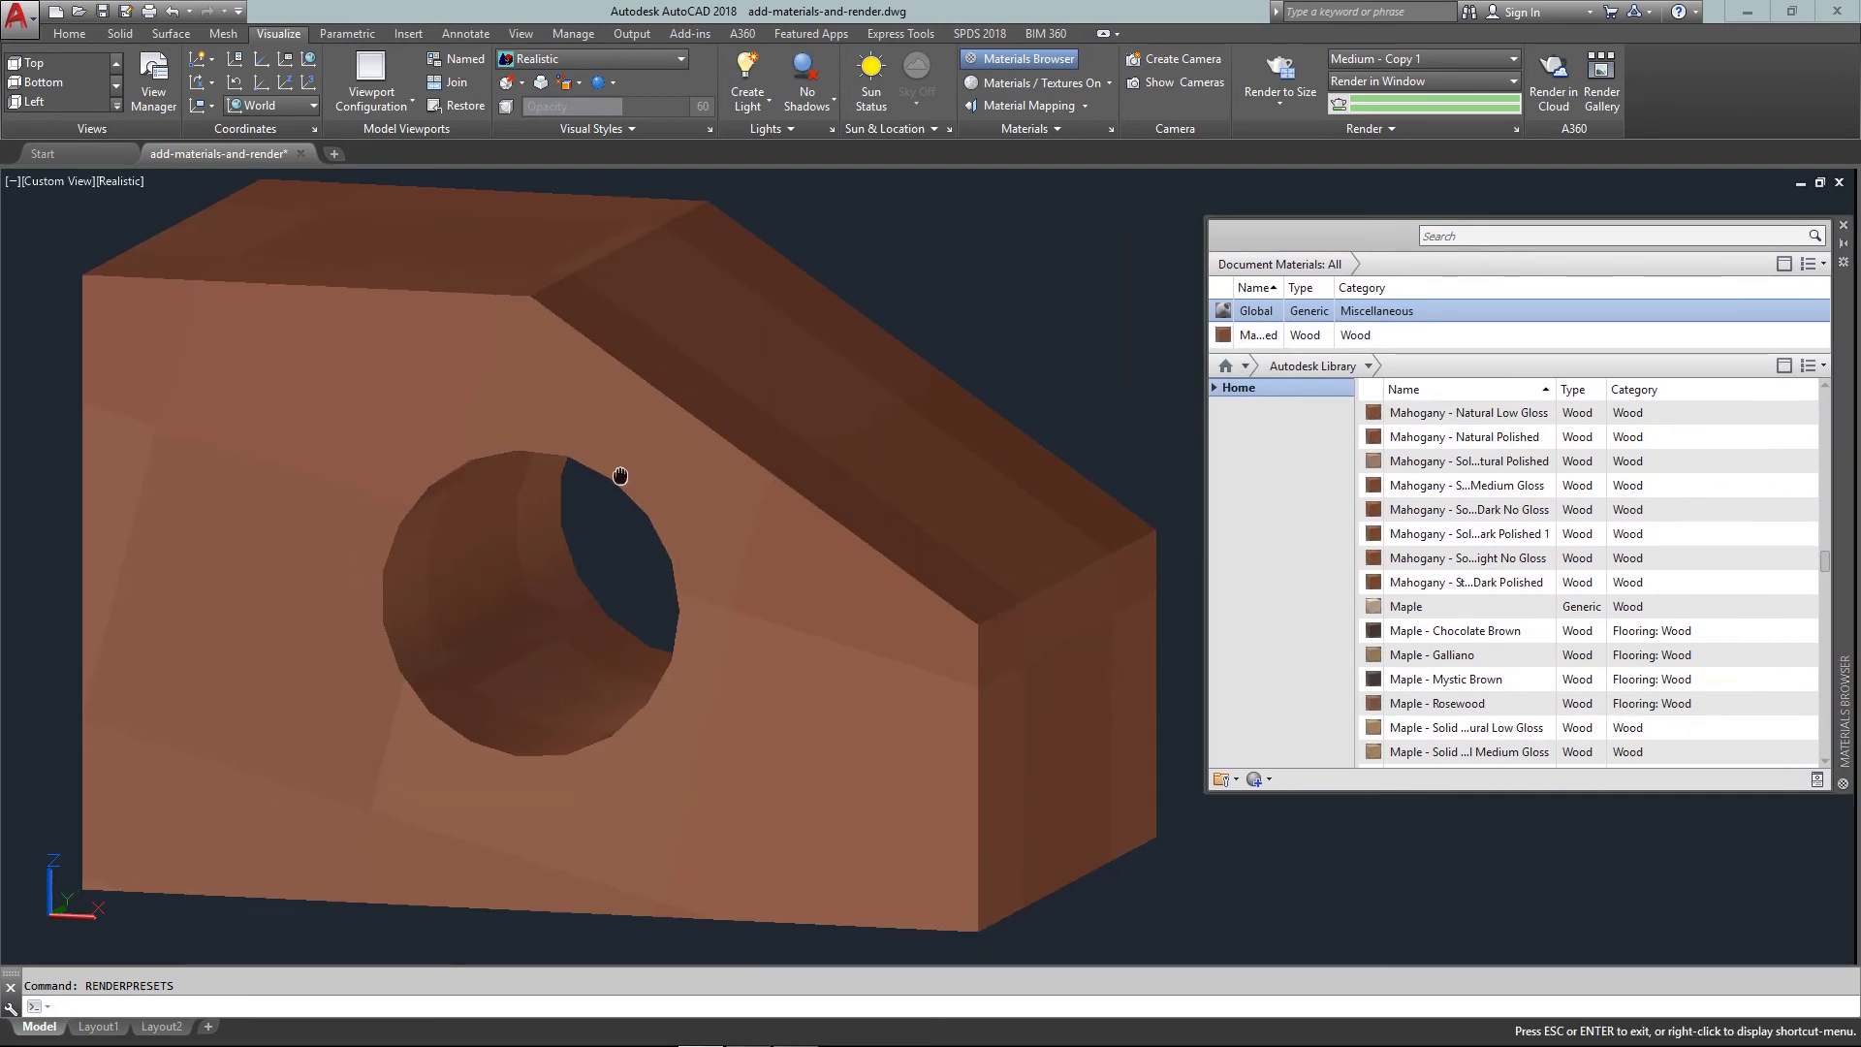
# Step: Find Plywood - New in the Autodesk Library and apply it to the solid block
pyautogui.moveTo(1827, 562); pyautogui.dragTo(1827, 594)
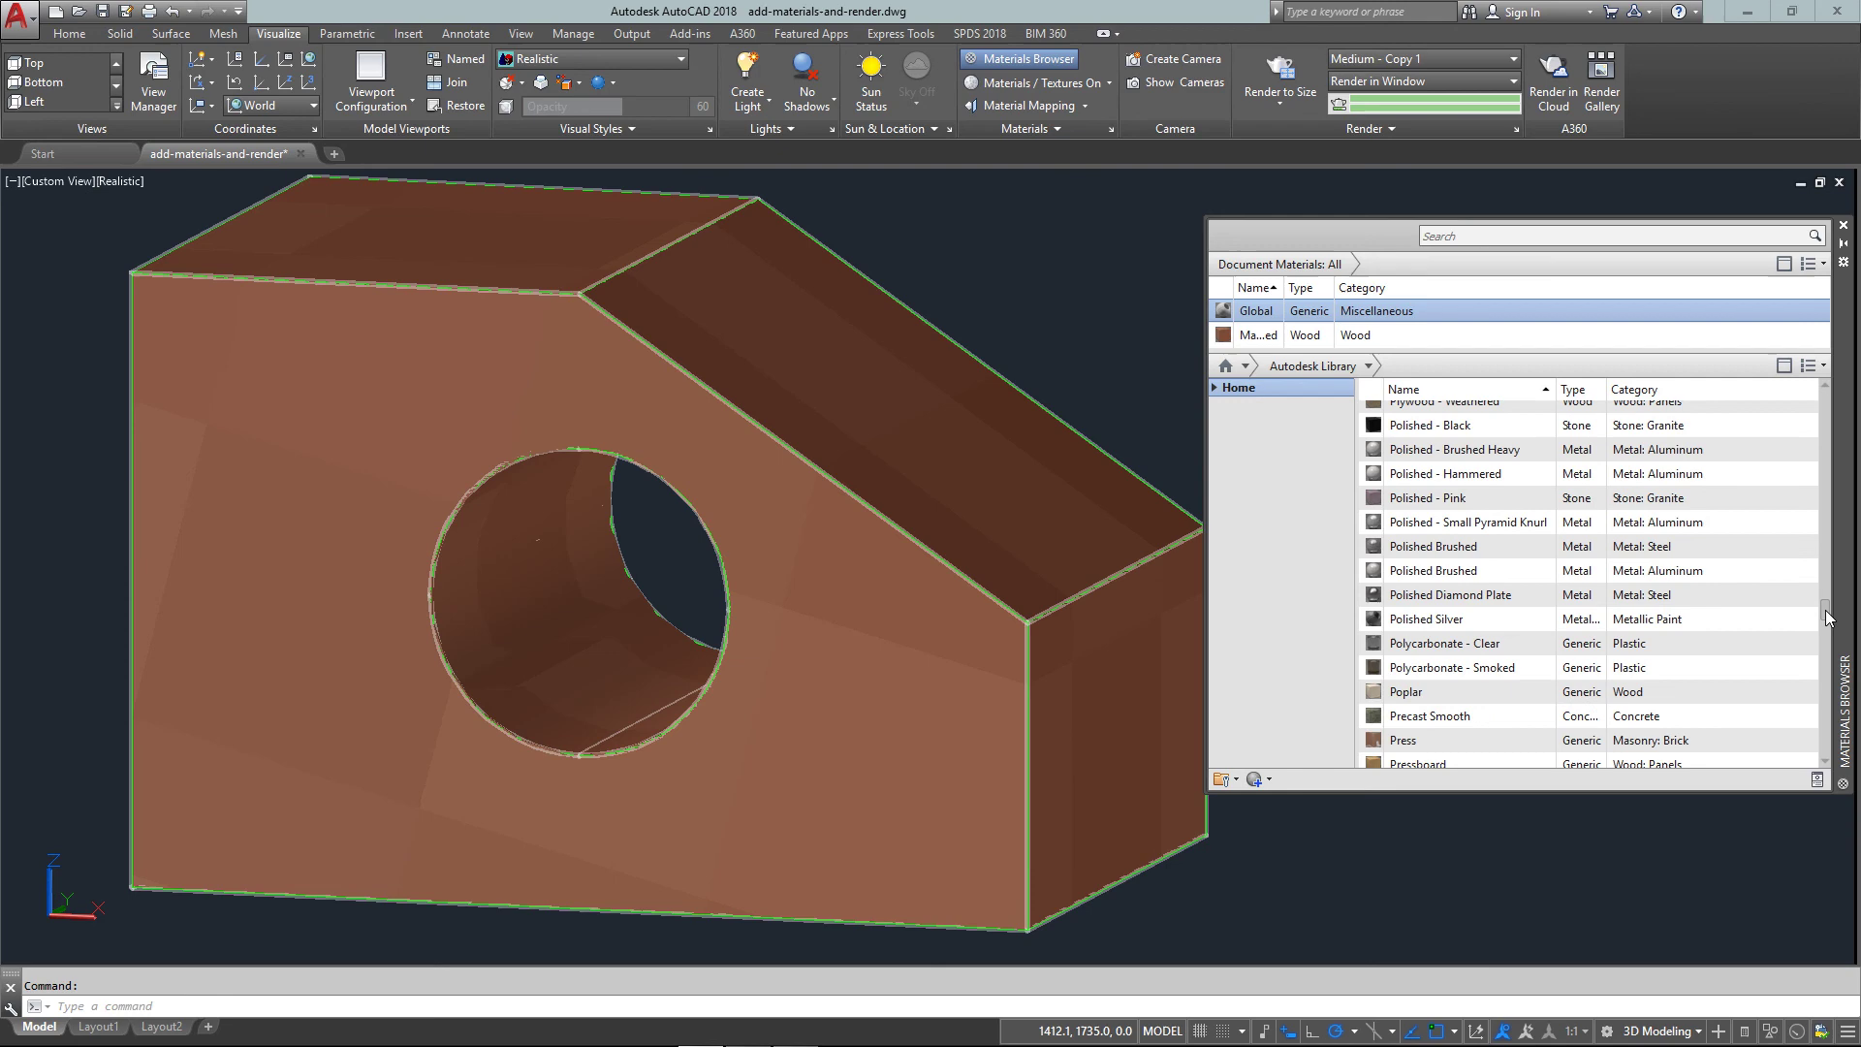
pyautogui.moveTo(1827, 617); pyautogui.dragTo(1827, 607)
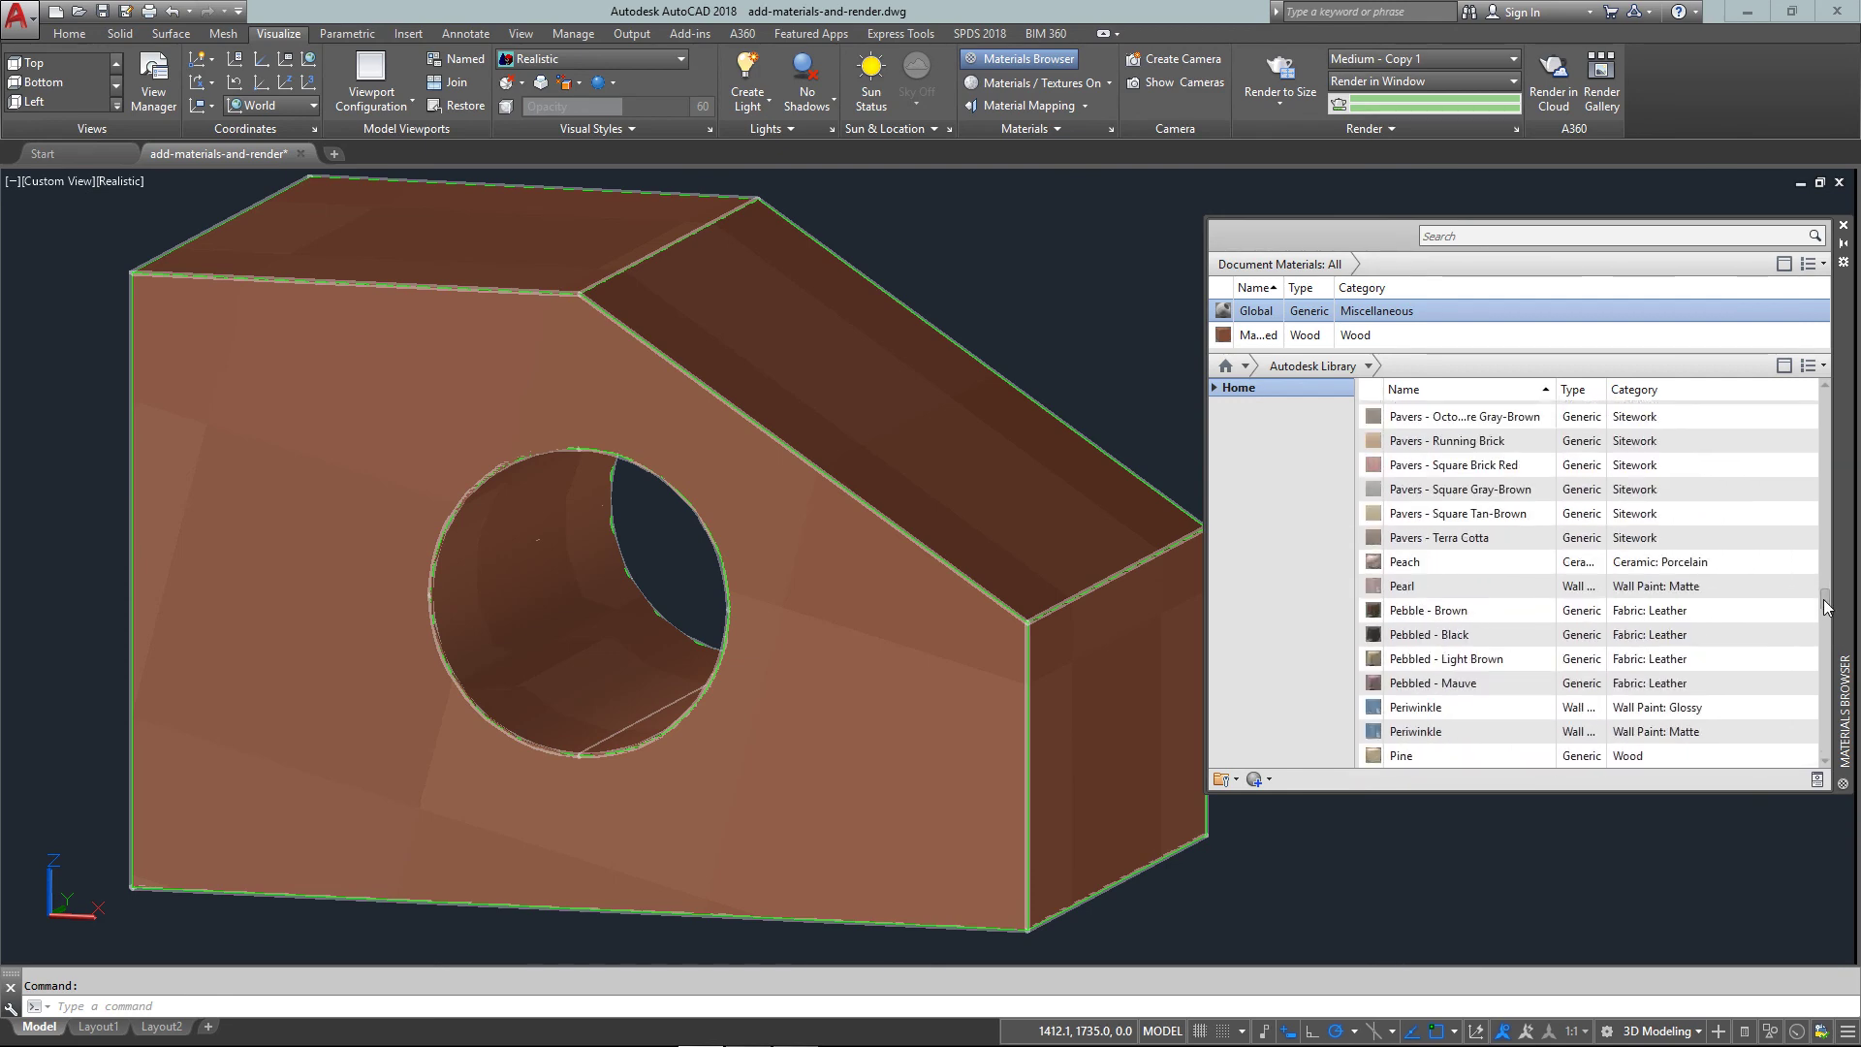
pyautogui.scroll(-8, 1521, 636)
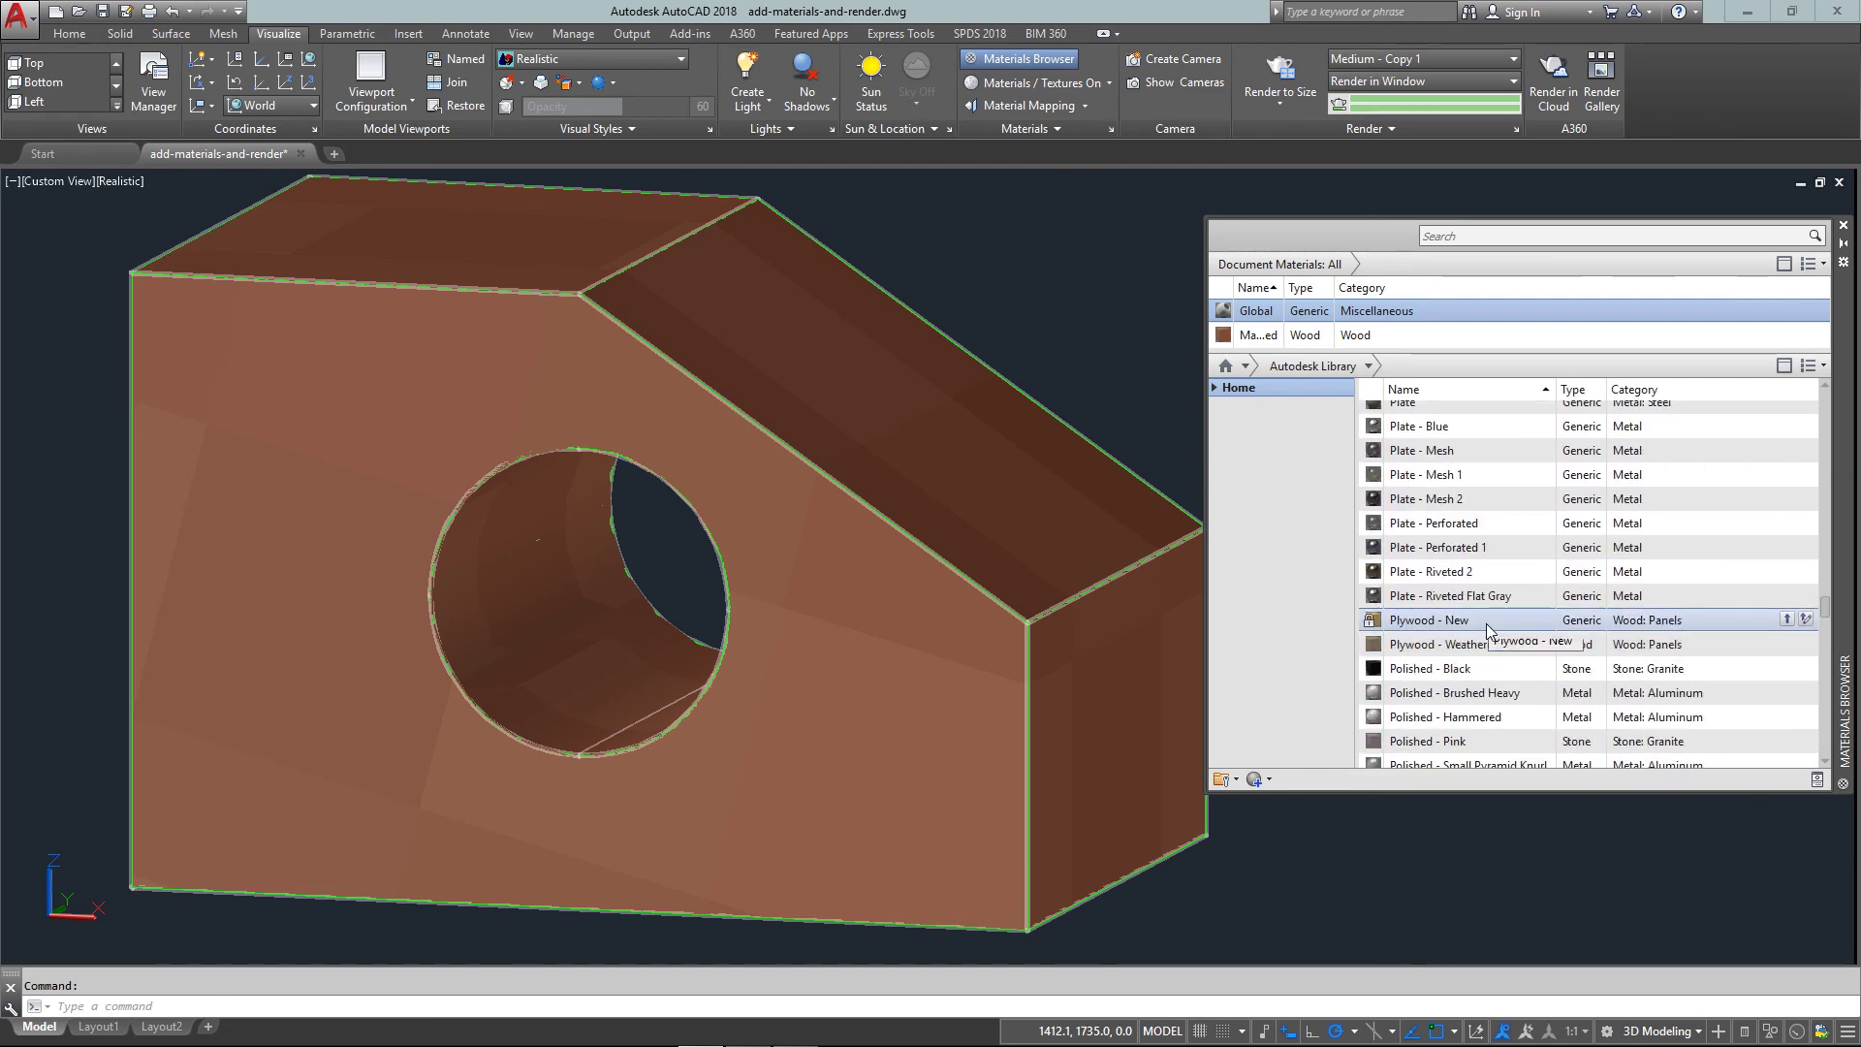
pyautogui.moveTo(1490, 630); pyautogui.dragTo(1093, 603)
pyautogui.moveTo(860, 416)
pyautogui.mouseDown(button='middle')
pyautogui.moveTo(806, 436)
pyautogui.moveTo(872, 431)
pyautogui.mouseUp(button='middle')
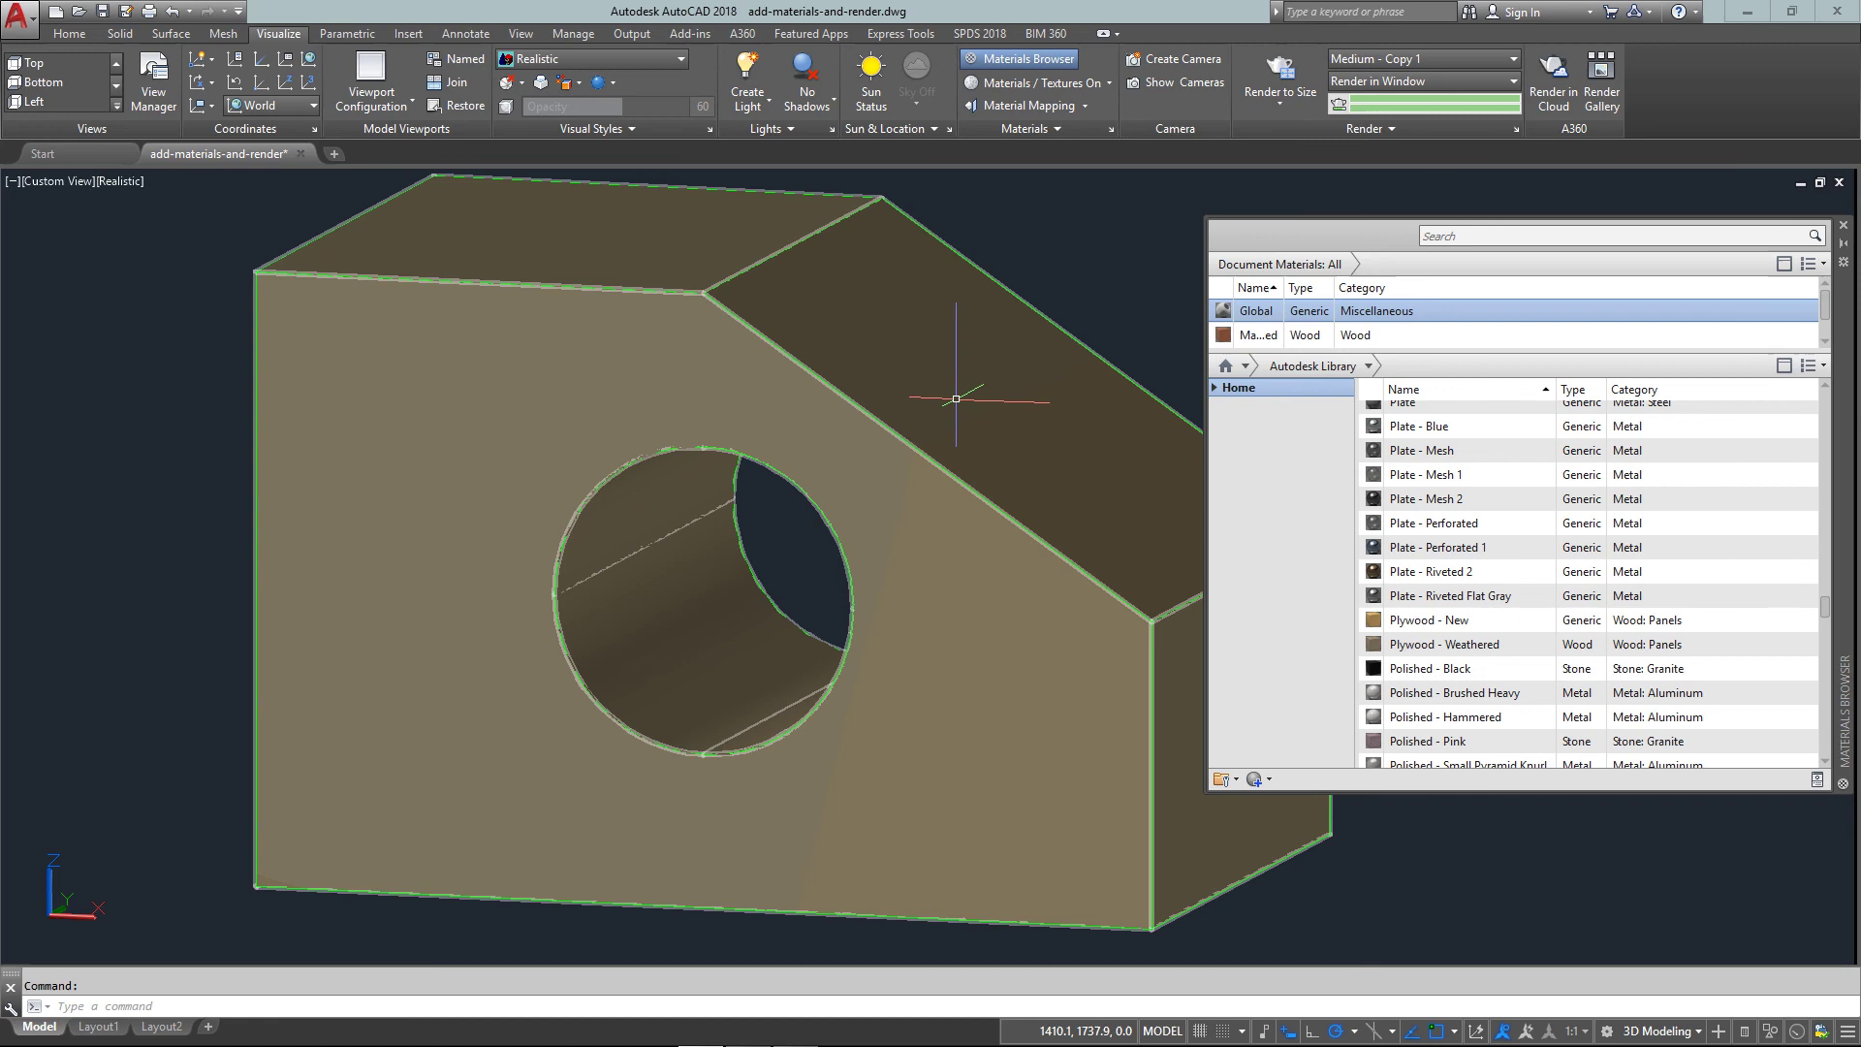
# Step: Render the block with the RENDER command, inspect the result, and close the render window and the Materials Browser
pyautogui.write('ren')
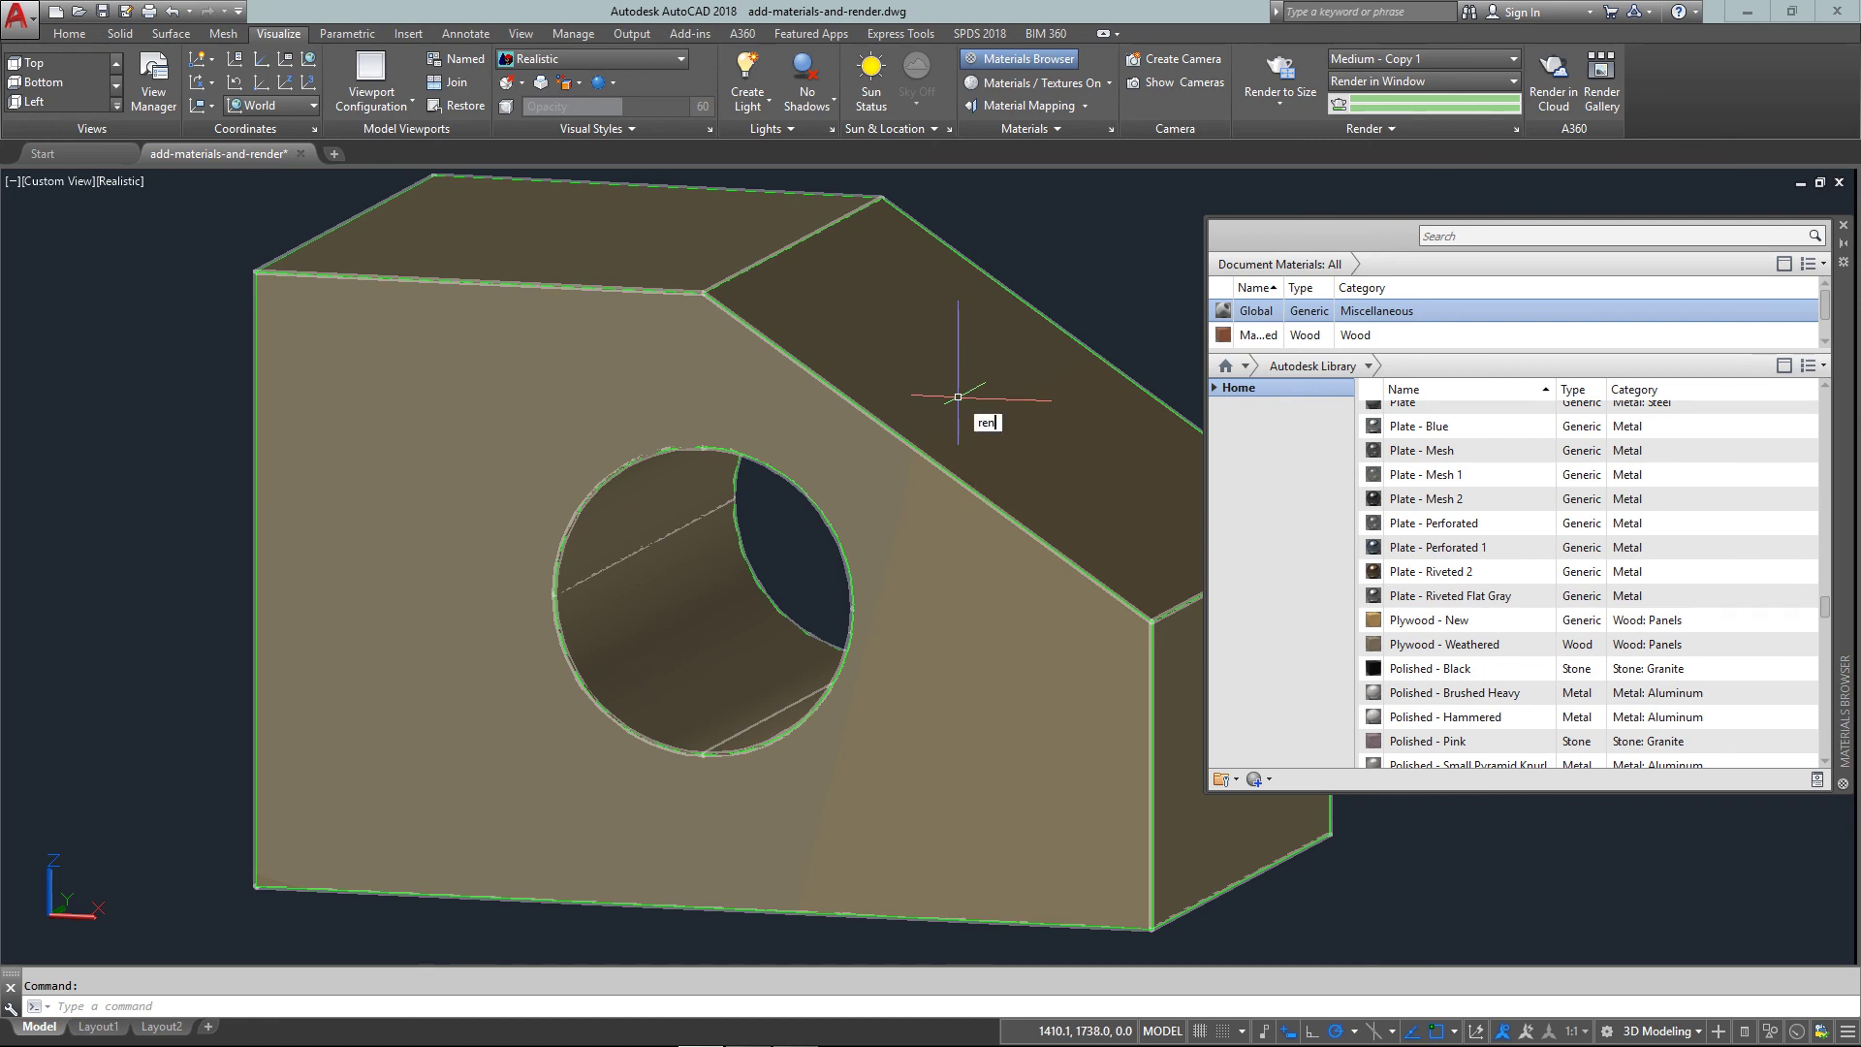
pyautogui.write('der')
pyautogui.press('Return')
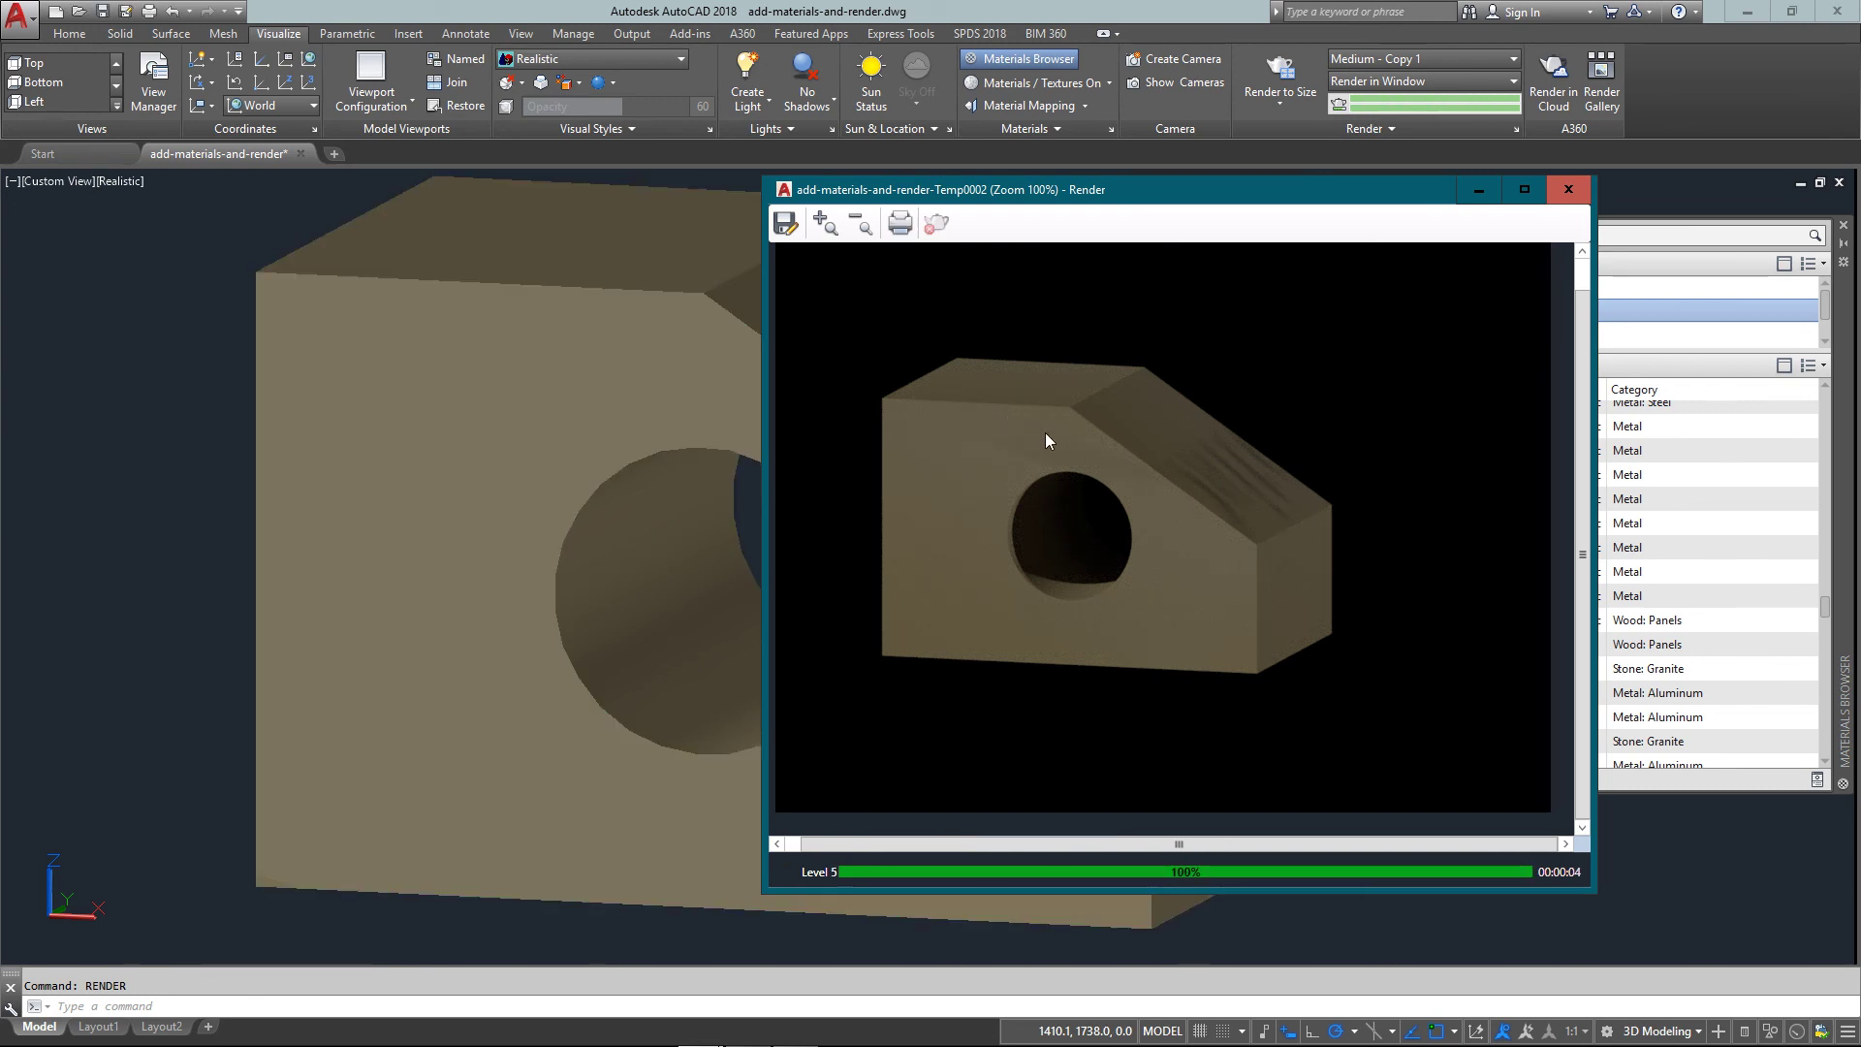
pyautogui.scroll(1, 1049, 436)
pyautogui.scroll(-1, 1049, 436)
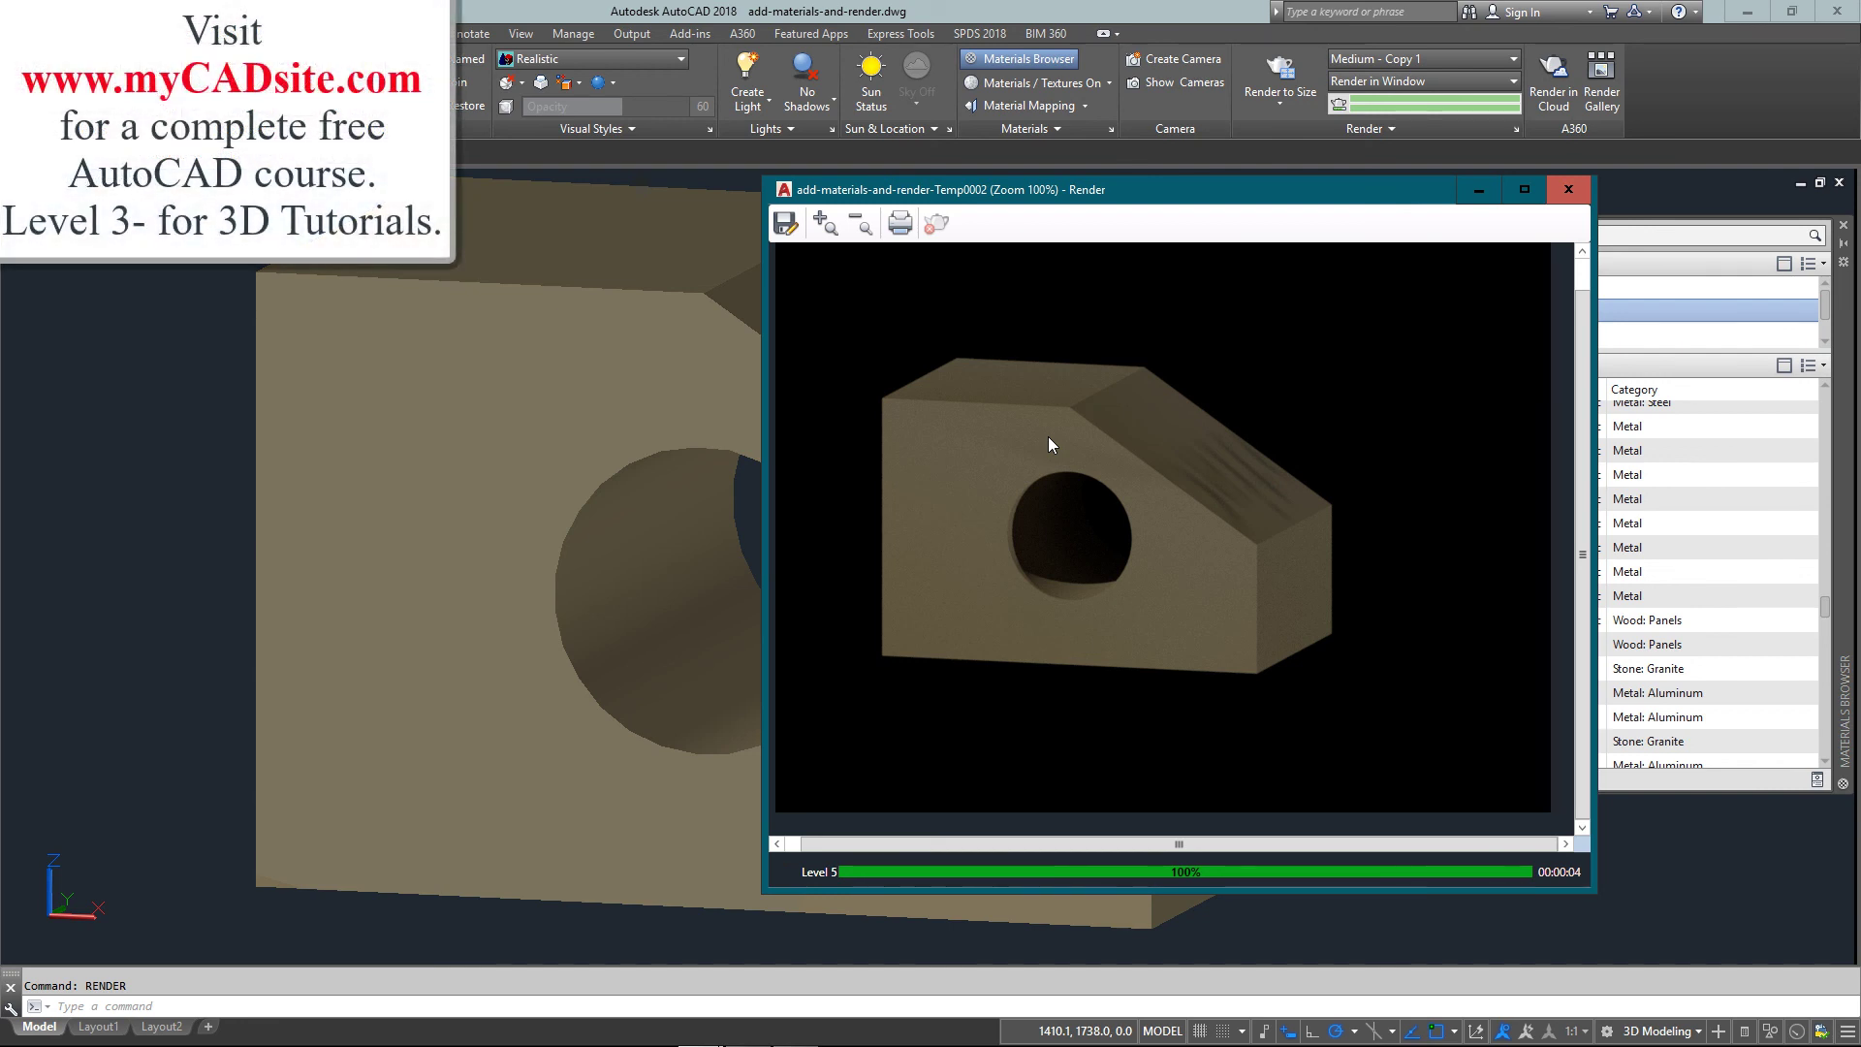
pyautogui.click(1568, 189)
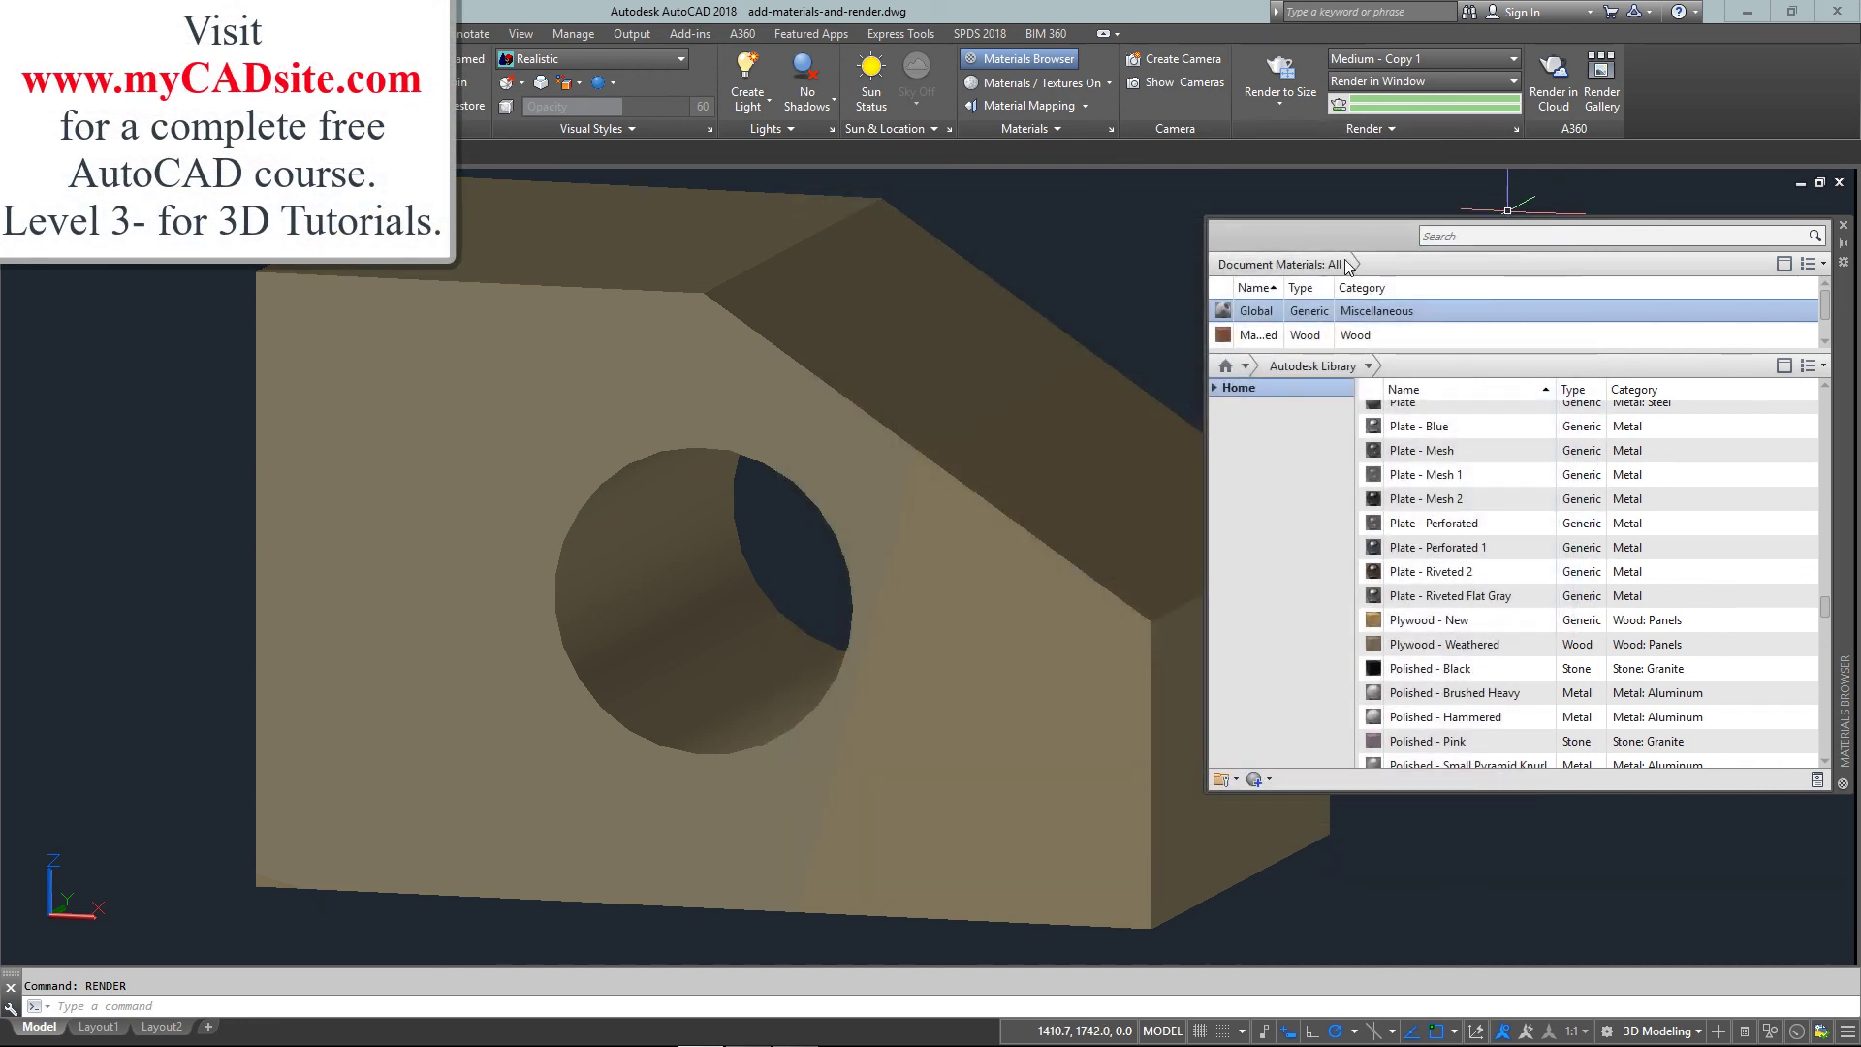
pyautogui.click(1844, 225)
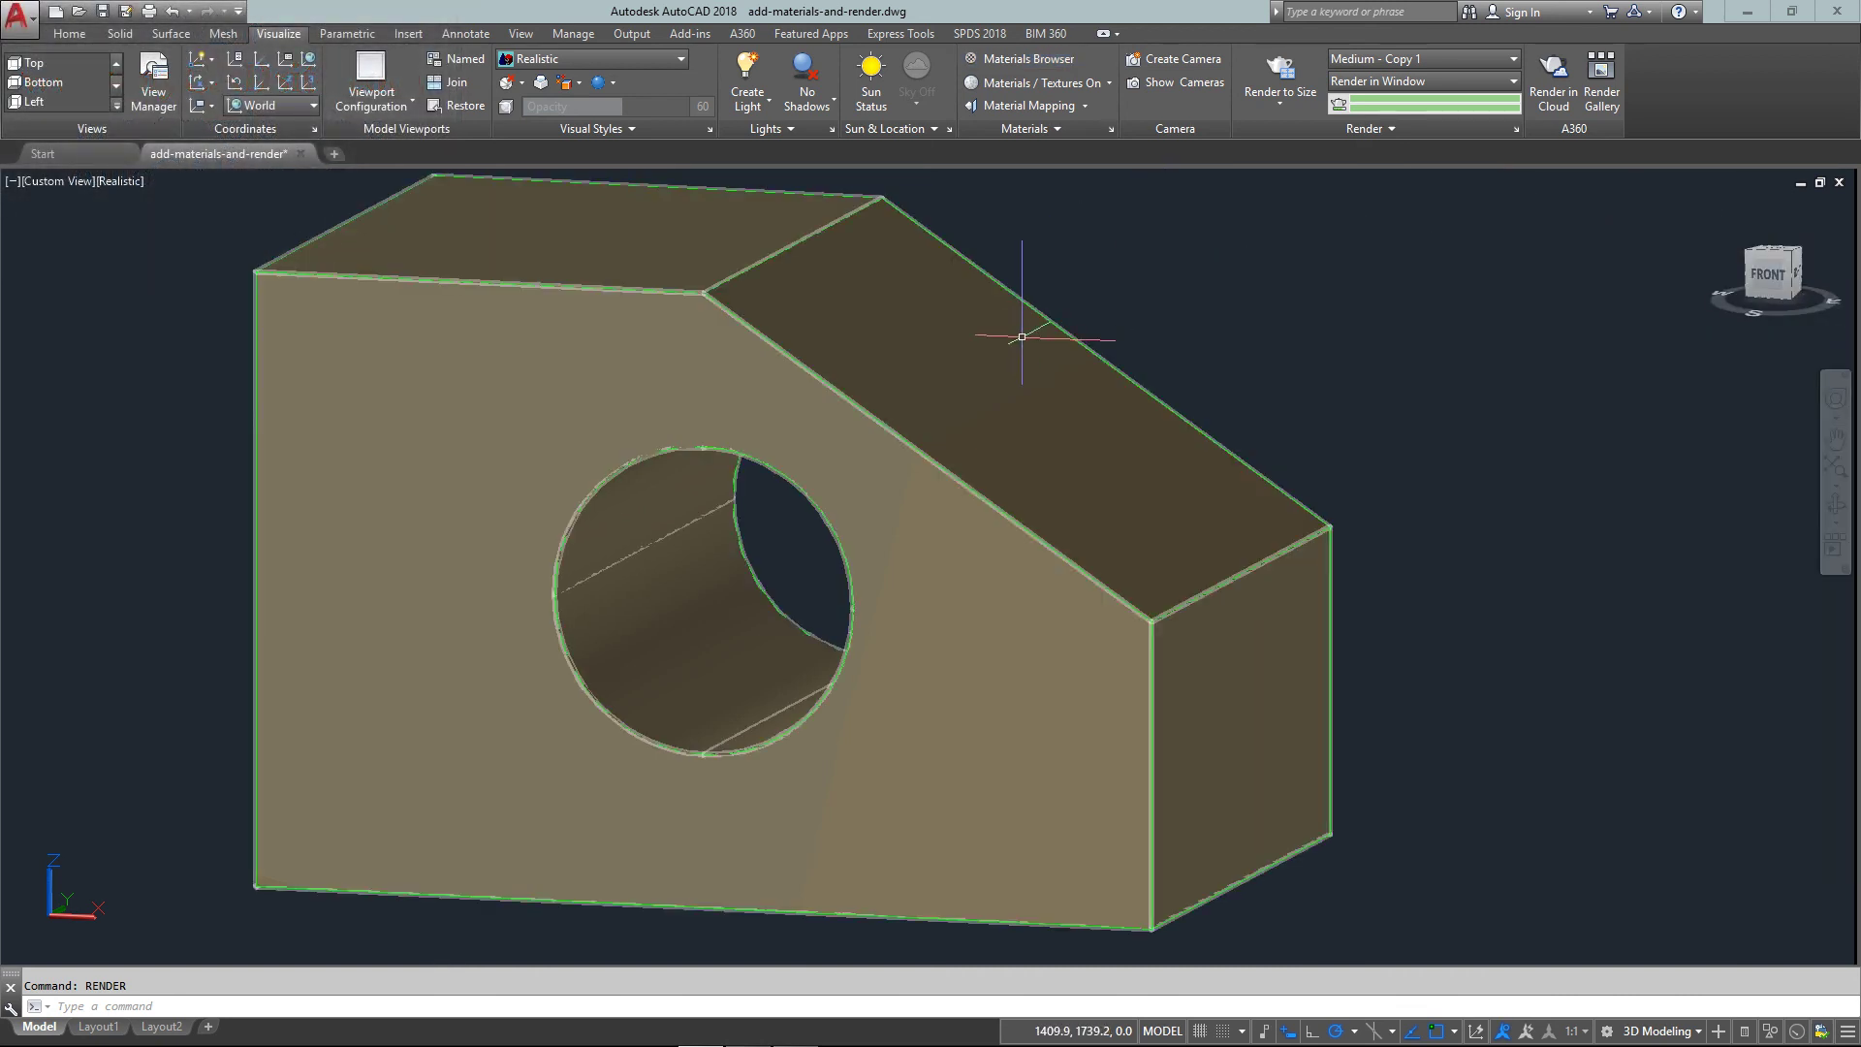
# Step: Zoom to the drawing's extents and pan so the block and the red text are both in view
pyautogui.scroll(-4, 1060, 332)
pyautogui.scroll(2, 1065, 337)
pyautogui.scroll(2, 1064, 338)
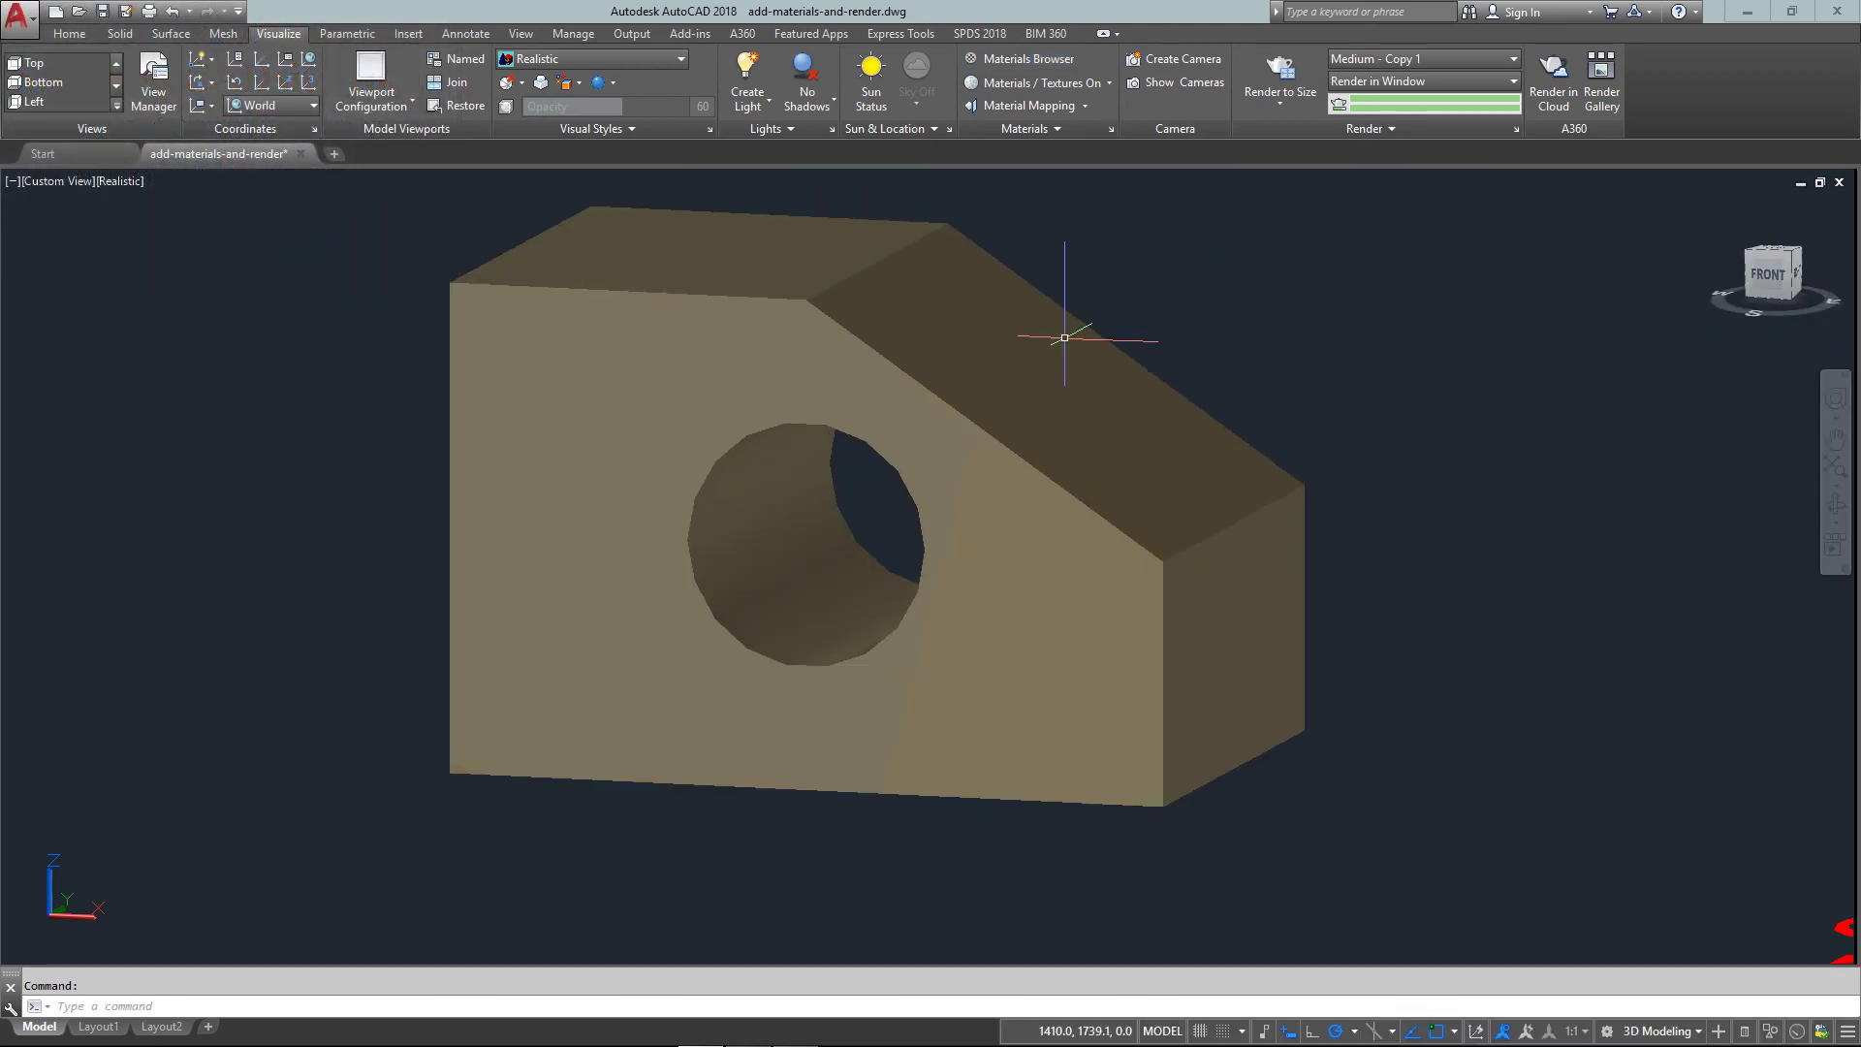
pyautogui.write('z')
pyautogui.press('Return')
pyautogui.write('e')
pyautogui.press('Return')
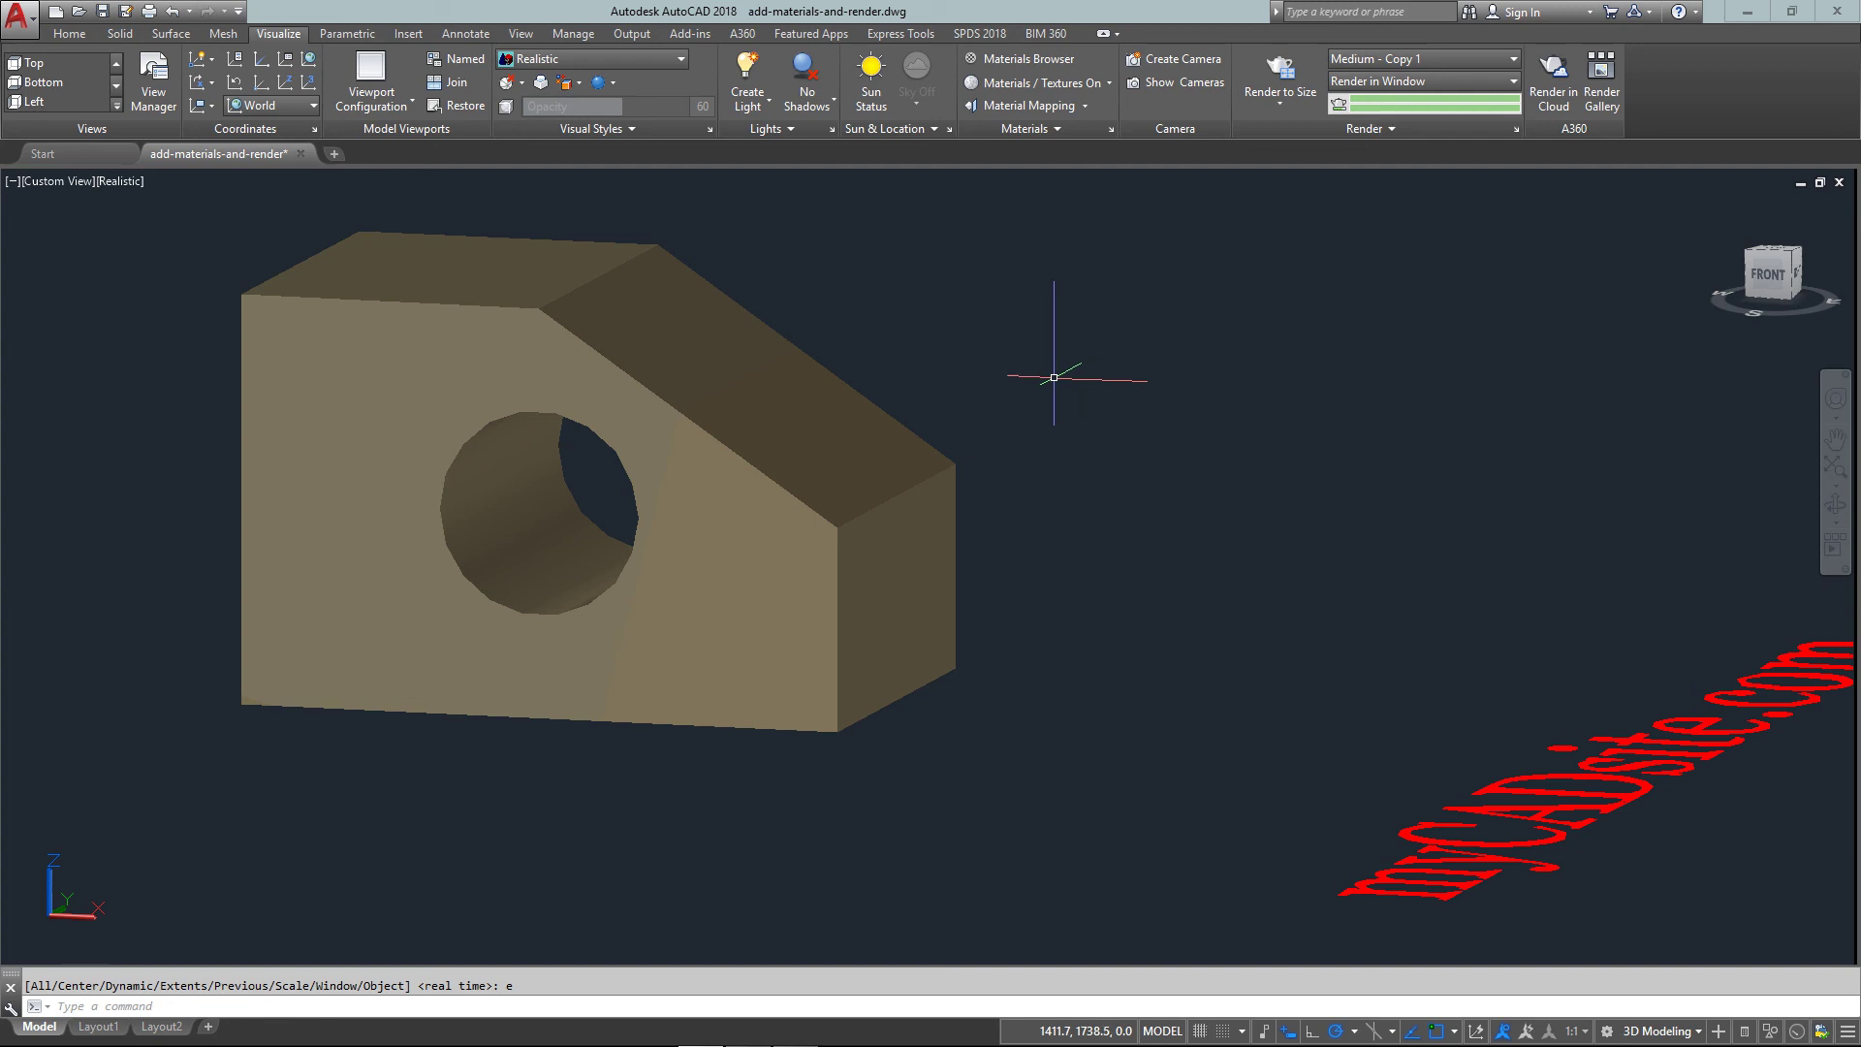
pyautogui.moveTo(992, 388); pyautogui.dragTo(936, 384, button='middle')
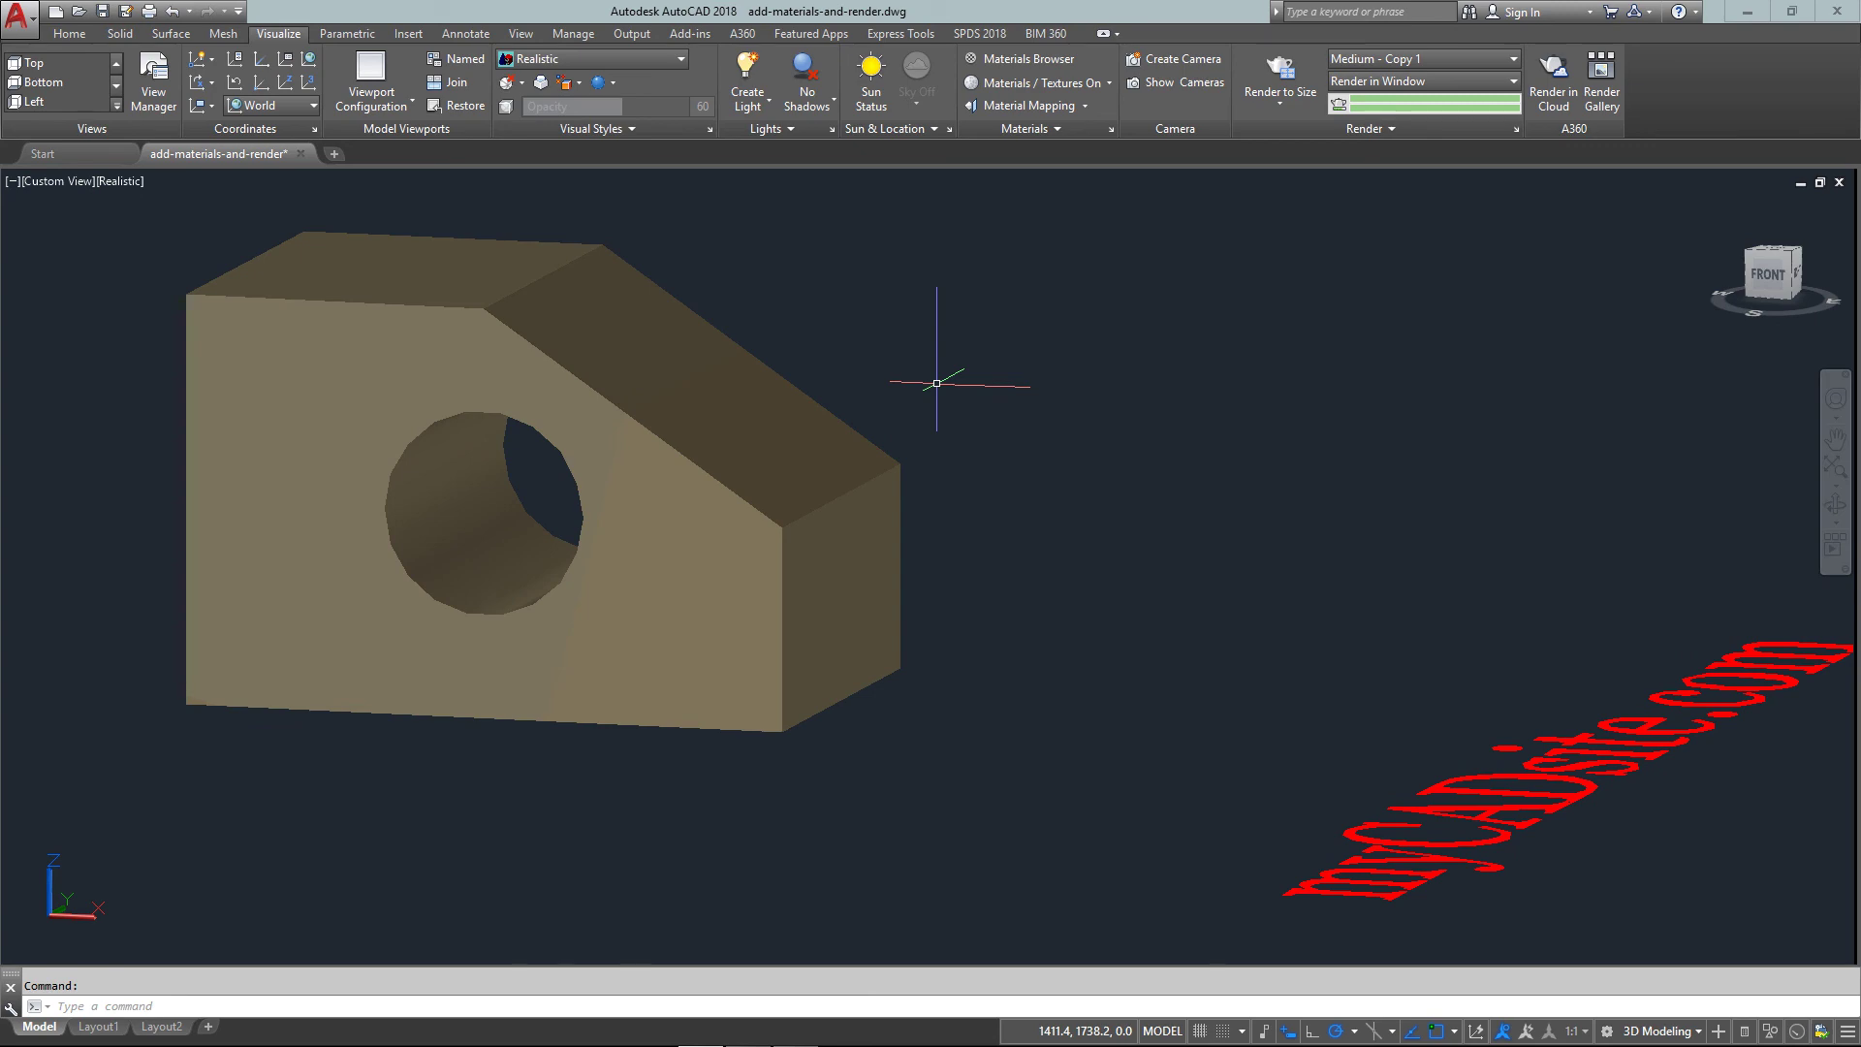